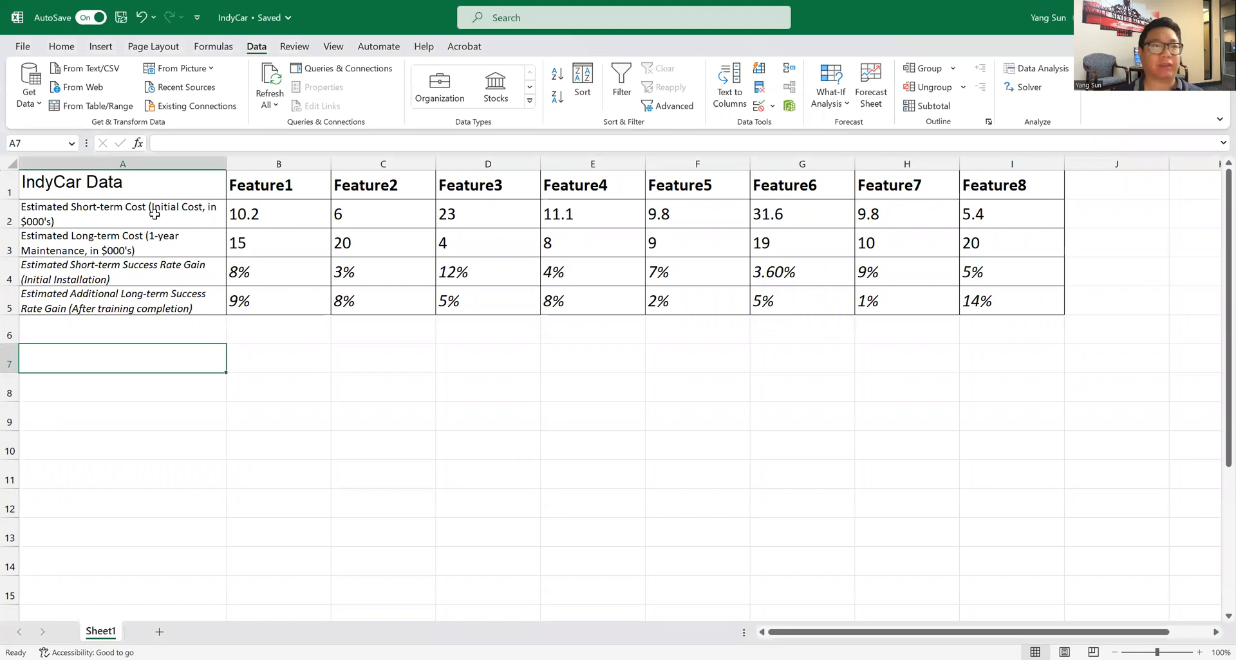
- Examine the feature headers and Feature1's short-term and long-term costs and success rate gains in the data table
{"action": "left_click", "coordinate": [296, 183]}
{"action": "key", "text": "Right"}
{"action": "key", "text": "Right"}
{"action": "key", "text": "Right"}
{"action": "key", "text": "Right"}
{"action": "key", "text": "Right"}
{"action": "key", "text": "Right"}
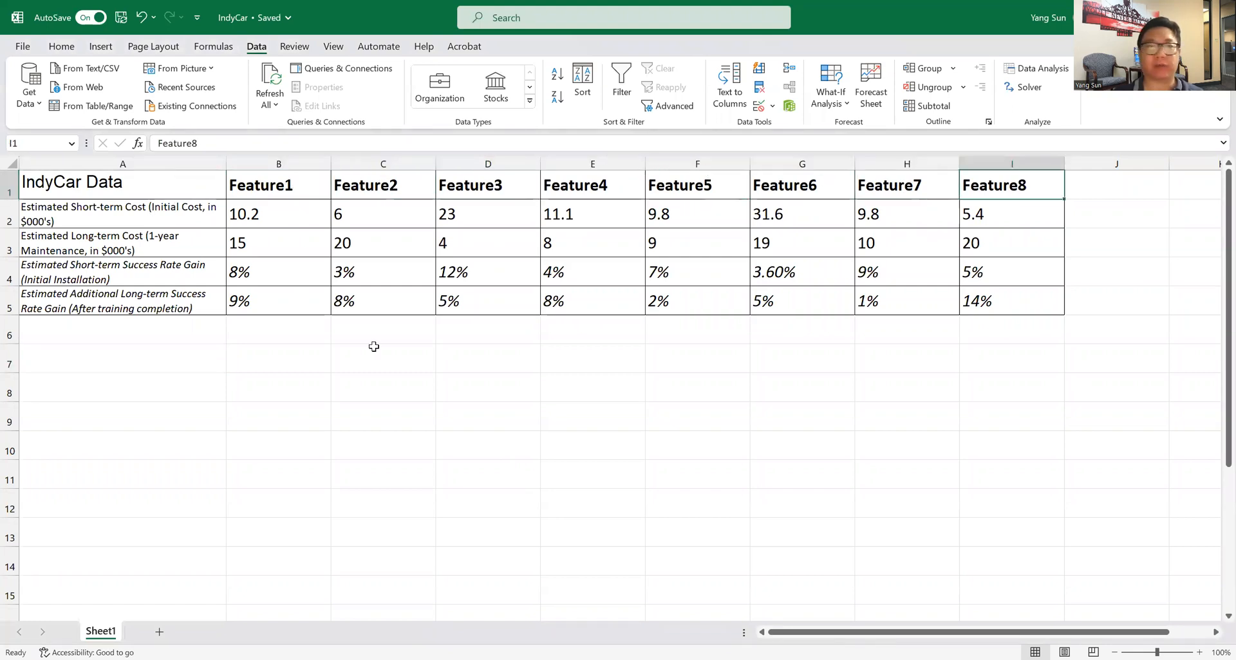
{"action": "left_click", "coordinate": [275, 346]}
{"action": "left_click", "coordinate": [250, 213]}
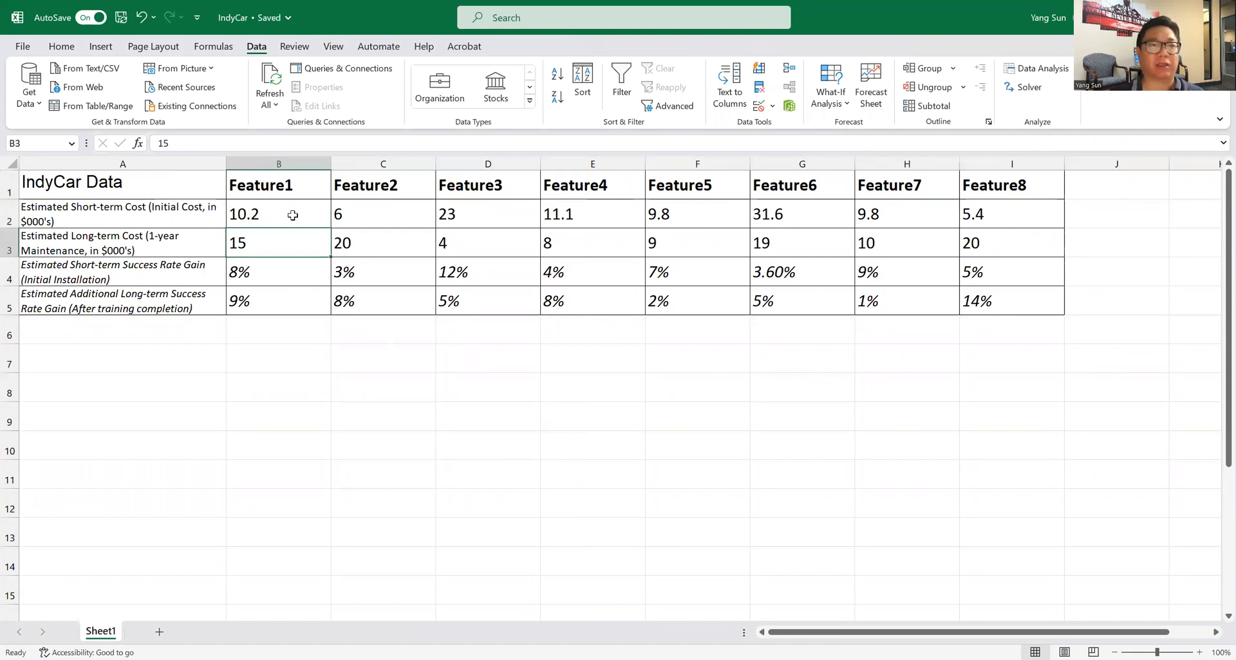
{"action": "left_click", "coordinate": [318, 173]}
{"action": "left_click", "coordinate": [290, 347]}
{"action": "left_click", "coordinate": [286, 292]}
{"action": "left_click", "coordinate": [282, 278]}
{"action": "left_click", "coordinate": [320, 301]}
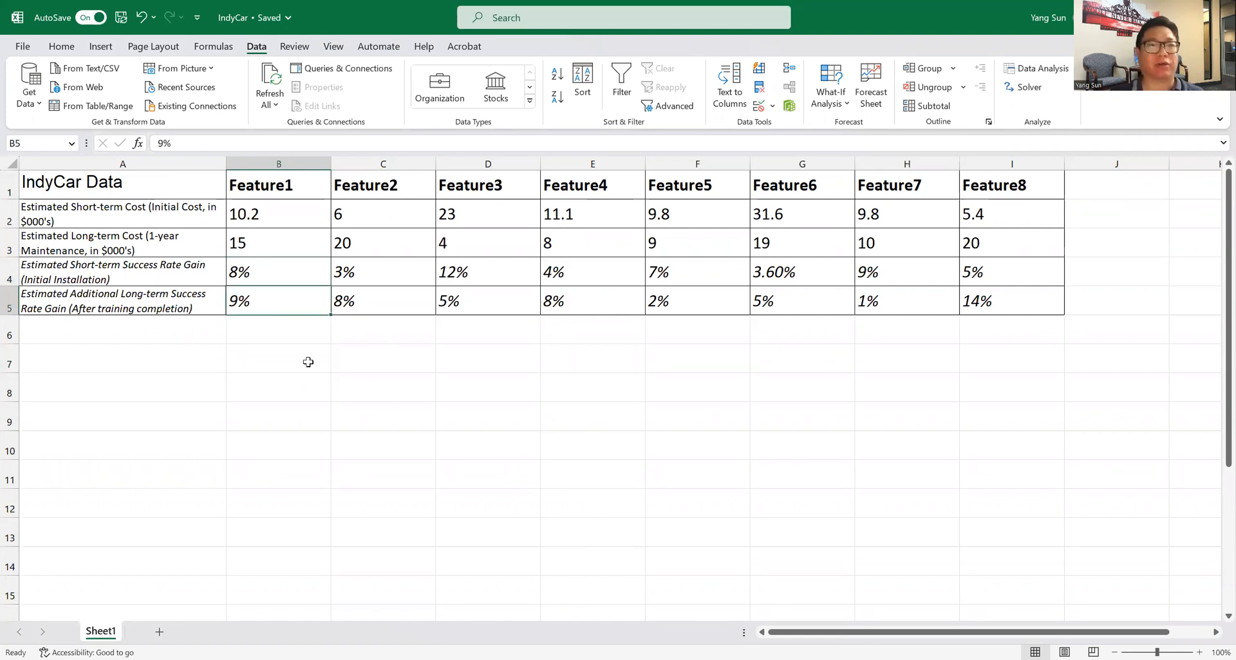
- Label cell A7 "Decision Variables (0 or 1)"
{"action": "left_click", "coordinate": [166, 356]}
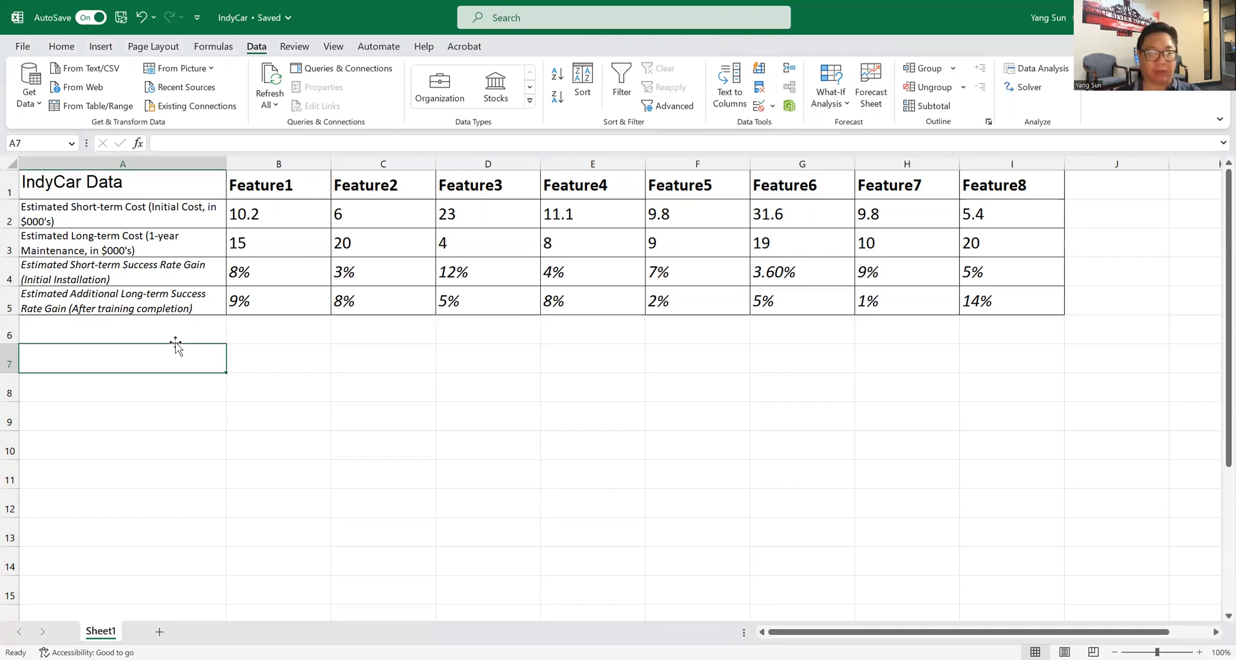
{"action": "type", "text": "Decision Variables"}
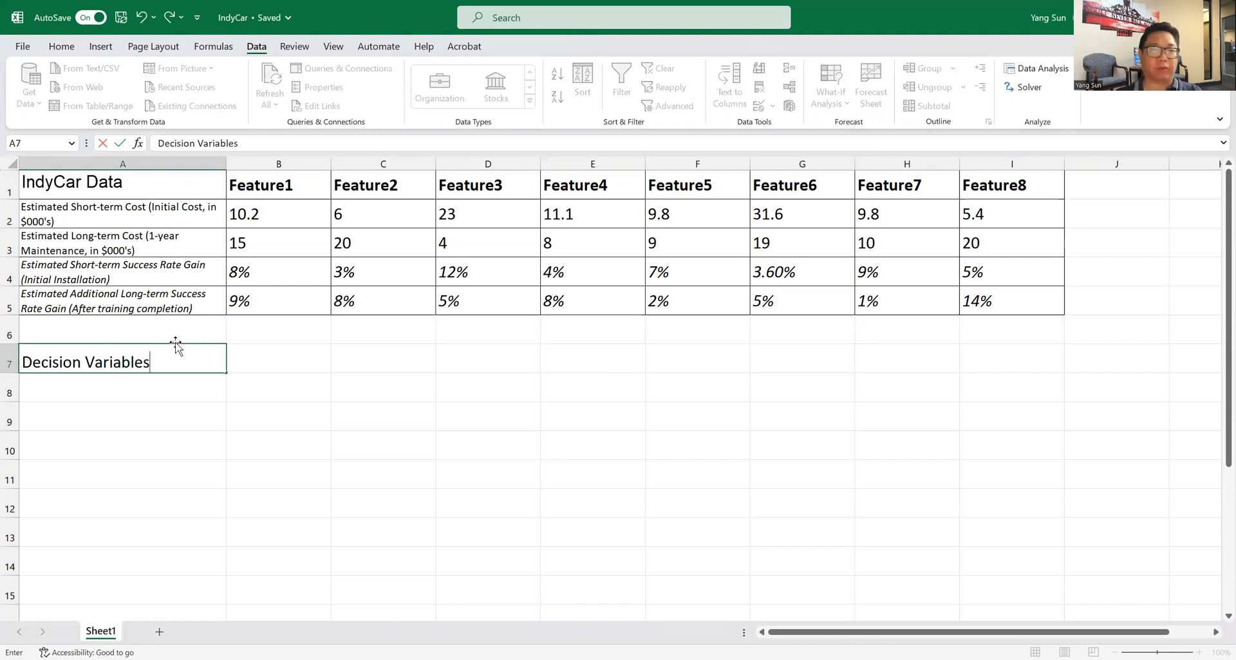
{"action": "type", "text": " (0 or 1)"}
{"action": "key", "text": "Tab"}
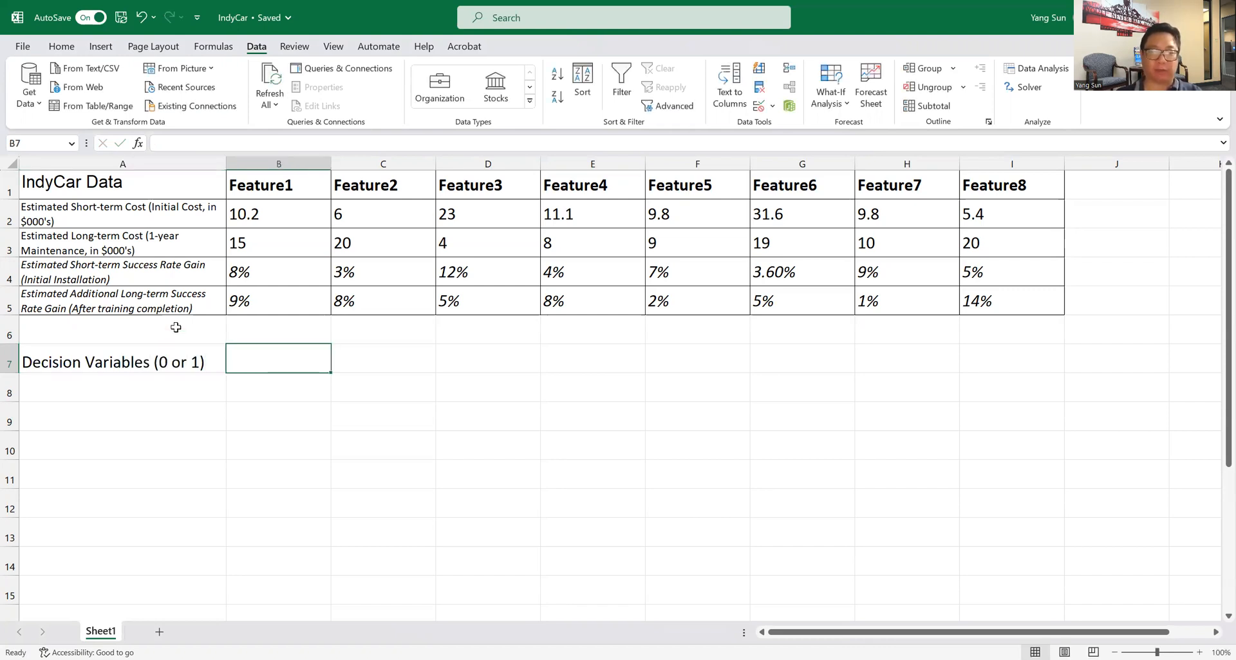
- Enter 0 as the starting decision value in B7 and fill it across to I7 for all eight features
{"action": "type", "text": "0"}
{"action": "key", "text": "Return"}
{"action": "key", "text": "Up"}
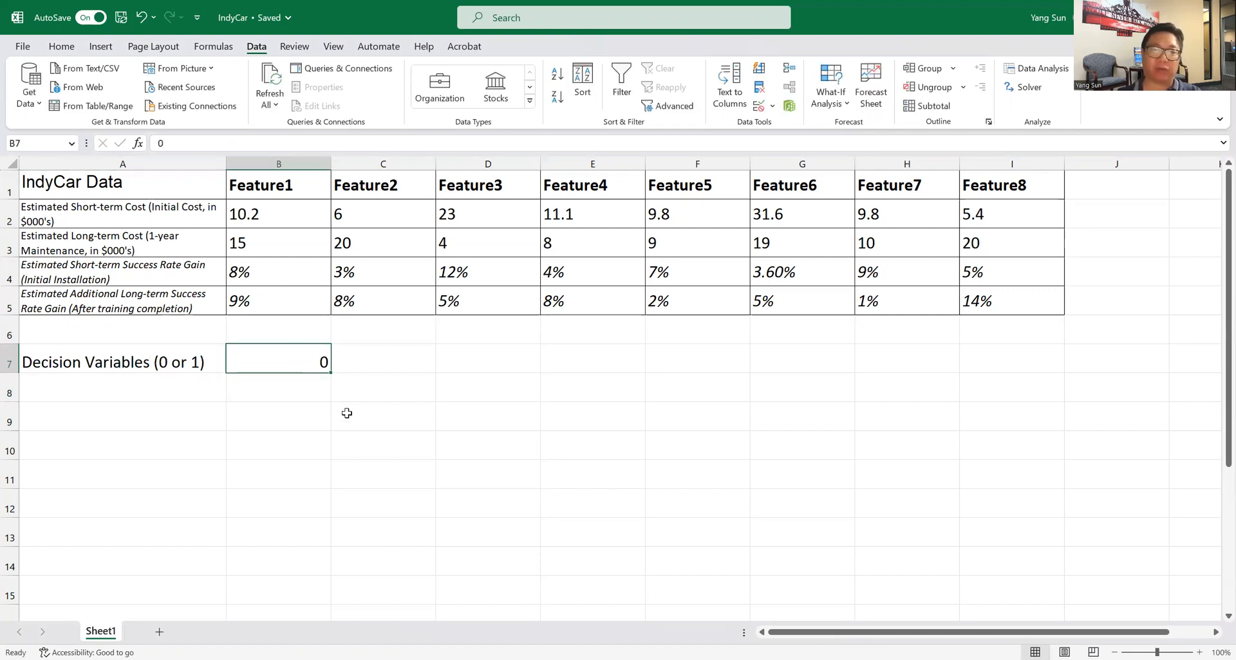
{"action": "left_click_drag", "start_coordinate": [330, 373], "coordinate": [459, 376]}
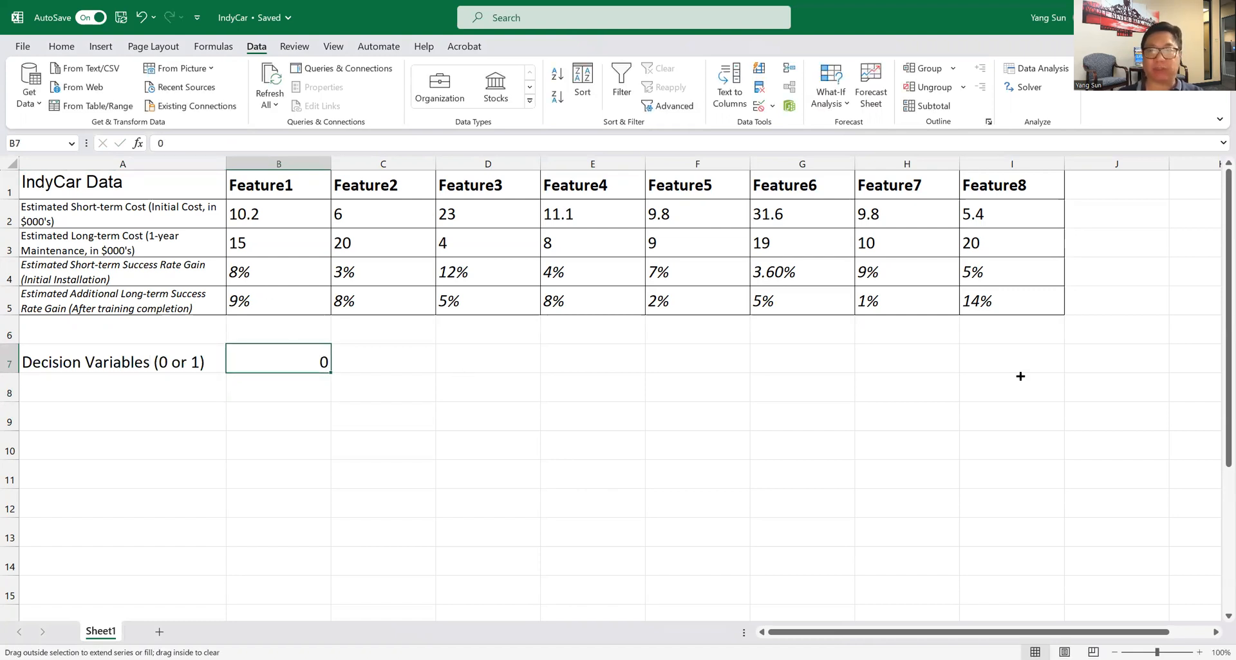
{"action": "left_click_drag", "start_coordinate": [1020, 376], "coordinate": [1020, 376]}
{"action": "left_click", "coordinate": [596, 421]}
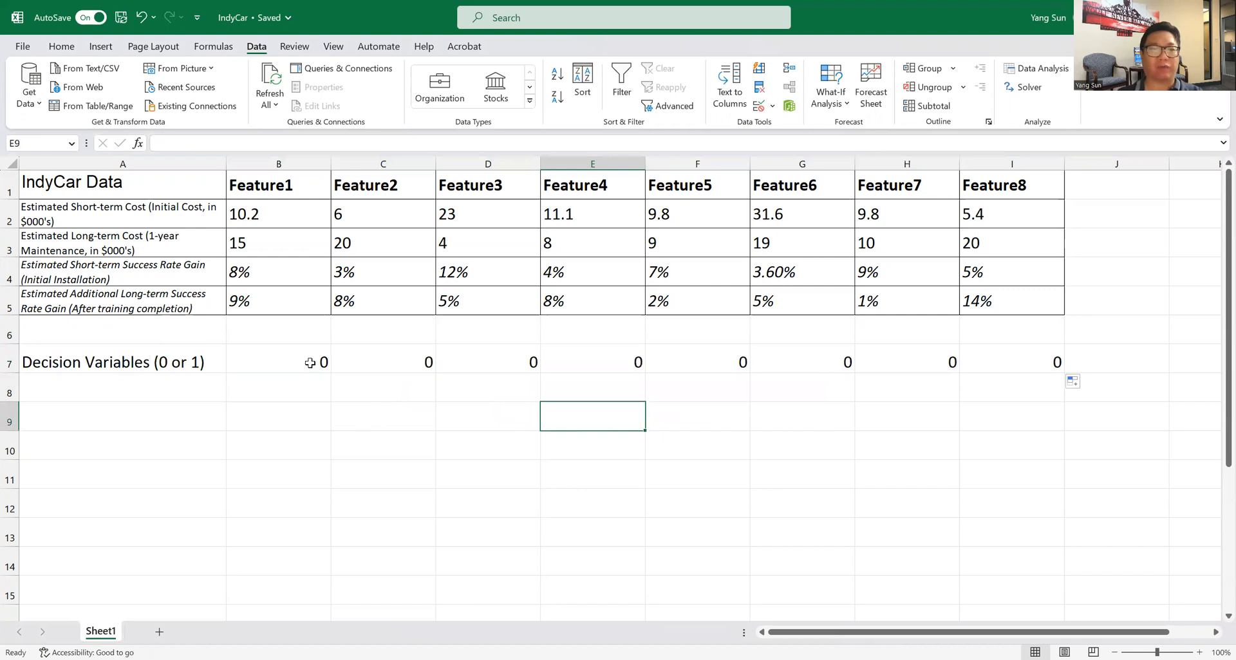
- Label the decision variables X1 through X8 in B6:I6 by entering X1 and X2 and filling the series across
{"action": "left_click", "coordinate": [296, 338]}
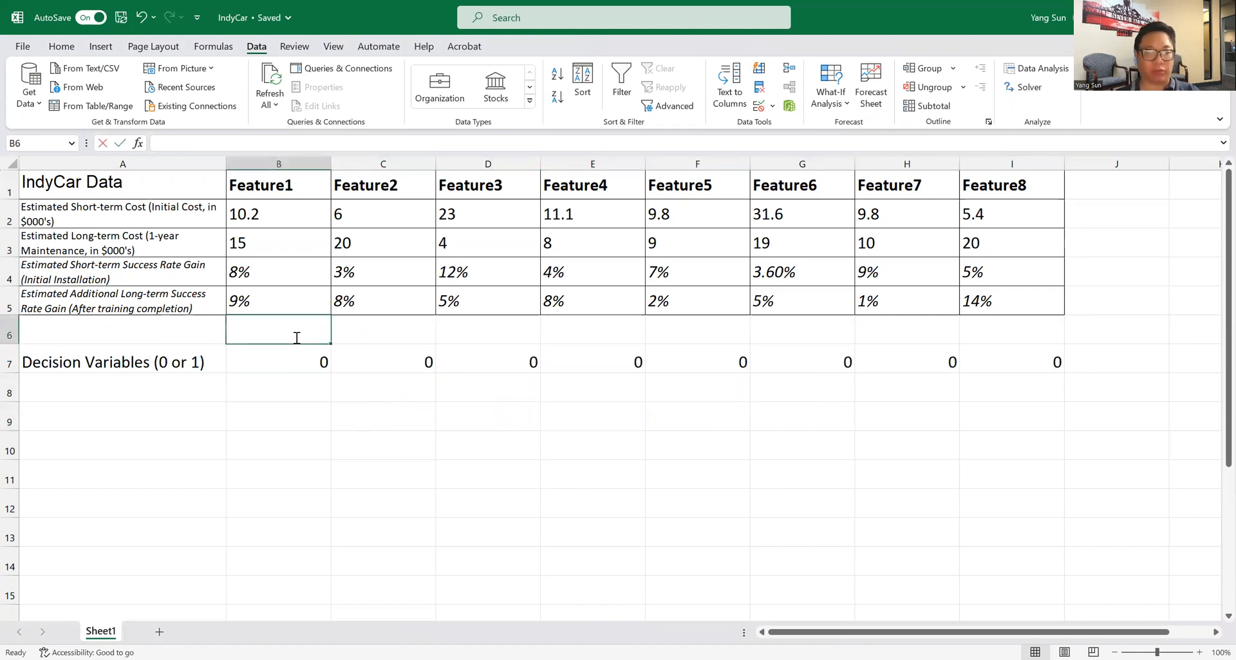
{"action": "type", "text": "X1"}
{"action": "key", "text": "Tab"}
{"action": "type", "text": "X2"}
{"action": "key", "text": "Tab"}
{"action": "left_click_drag", "start_coordinate": [296, 337], "coordinate": [1014, 325]}
{"action": "left_click", "coordinate": [931, 417]}
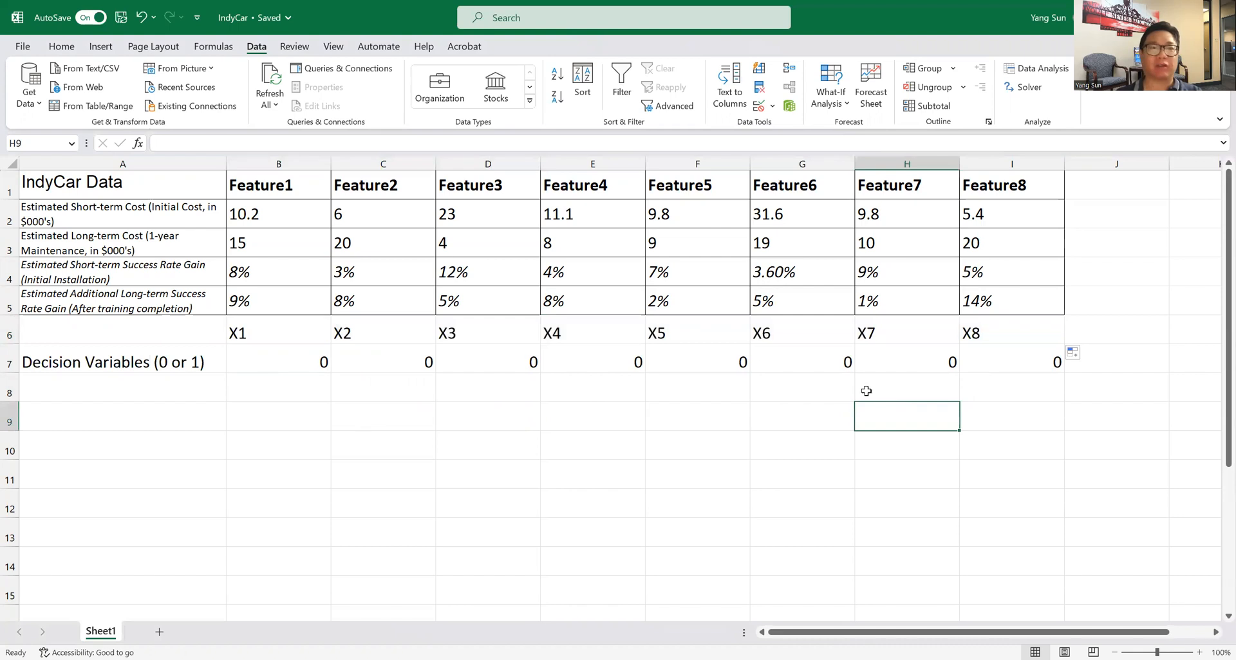
{"action": "left_click_drag", "start_coordinate": [296, 221], "coordinate": [974, 242]}
{"action": "left_click_drag", "start_coordinate": [251, 267], "coordinate": [1027, 304]}
{"action": "left_click", "coordinate": [583, 474]}
{"action": "left_click_drag", "start_coordinate": [280, 362], "coordinate": [975, 360]}
{"action": "left_click", "coordinate": [476, 455]}
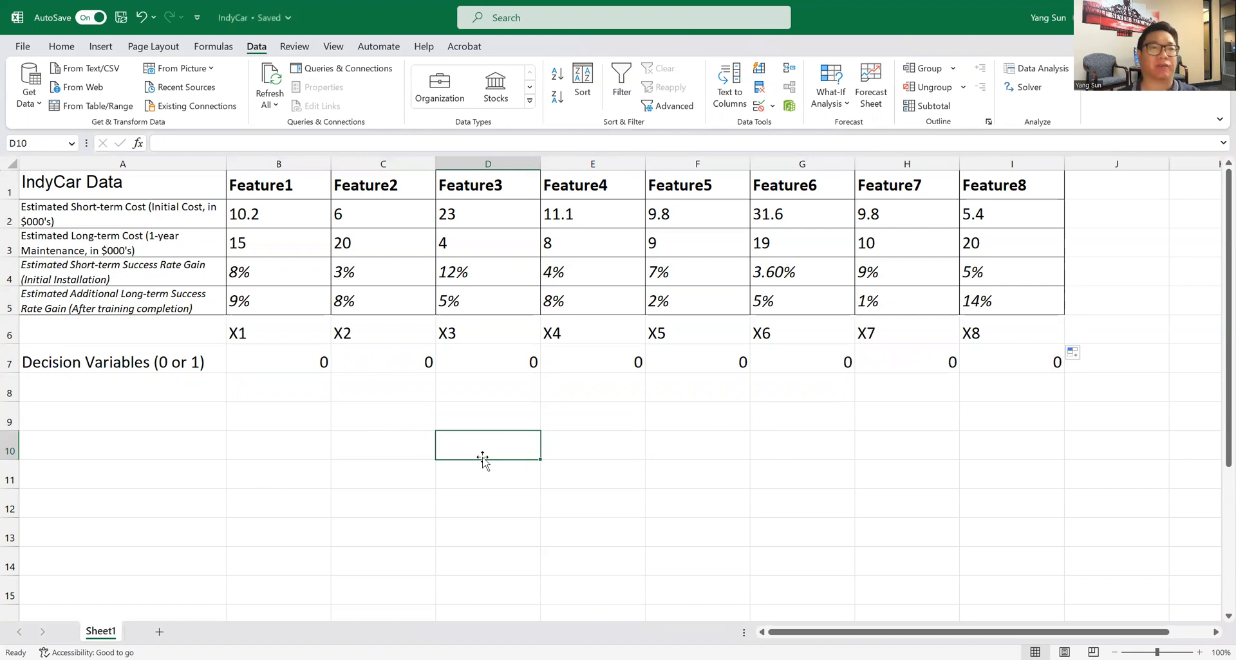
- Label A9 "Total Gain" and begin its formula in B9 with the SUMPRODUCT of B4:I4 and B7:I7
{"action": "left_click", "coordinate": [192, 419]}
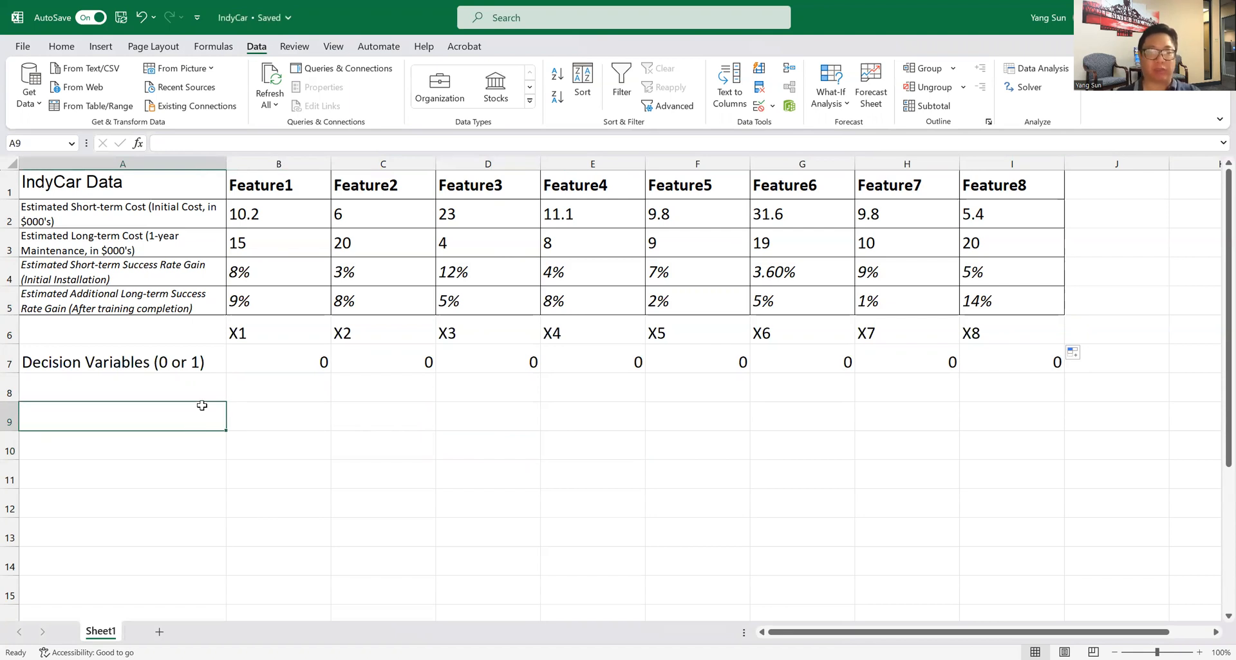
{"action": "type", "text": "Total Gain"}
{"action": "key", "text": "Tab"}
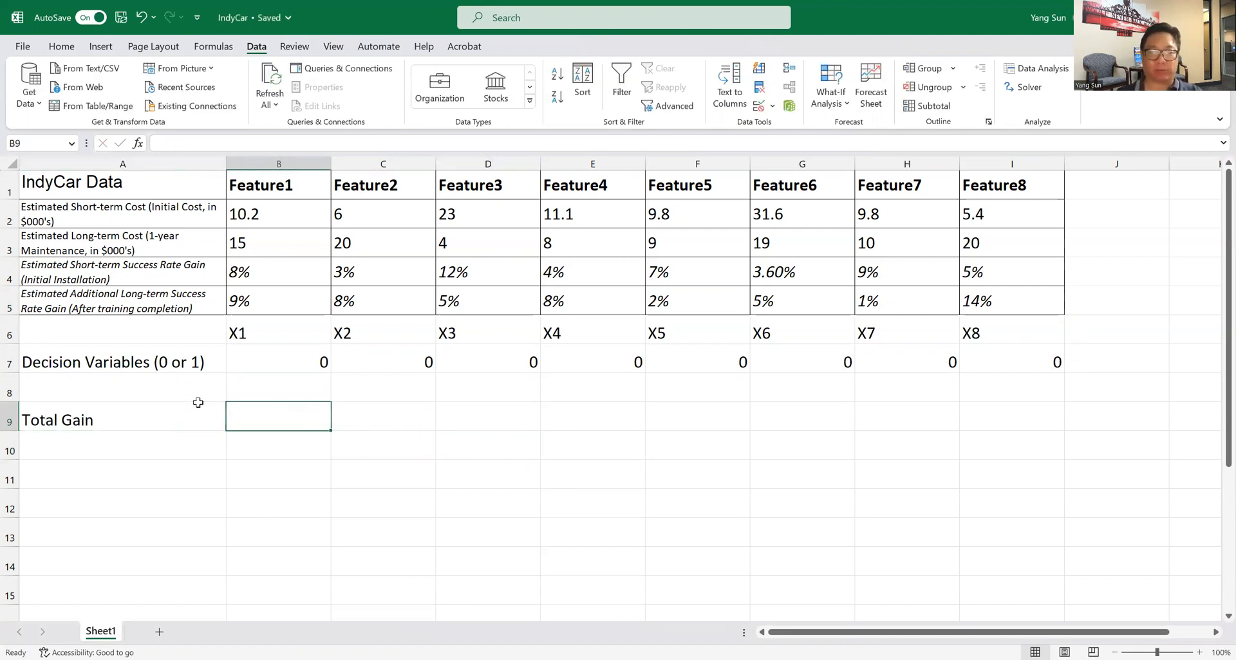
{"action": "type", "text": "="}
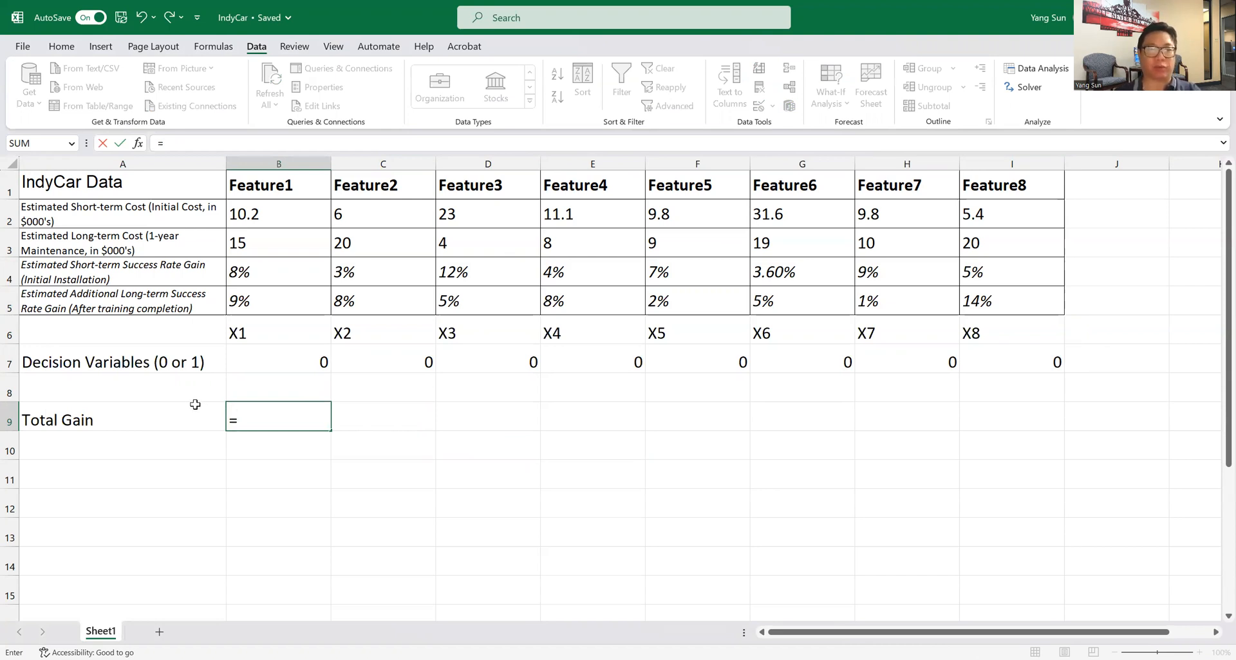
{"action": "type", "text": "sumproduct"}
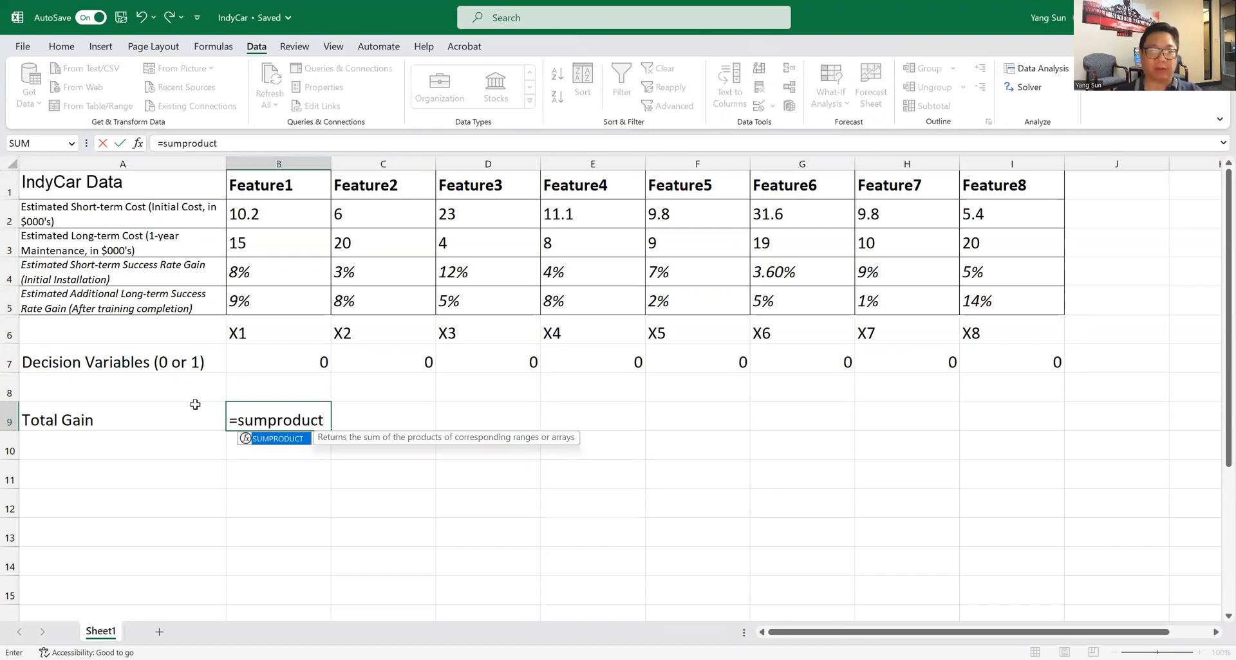
{"action": "type", "text": "("}
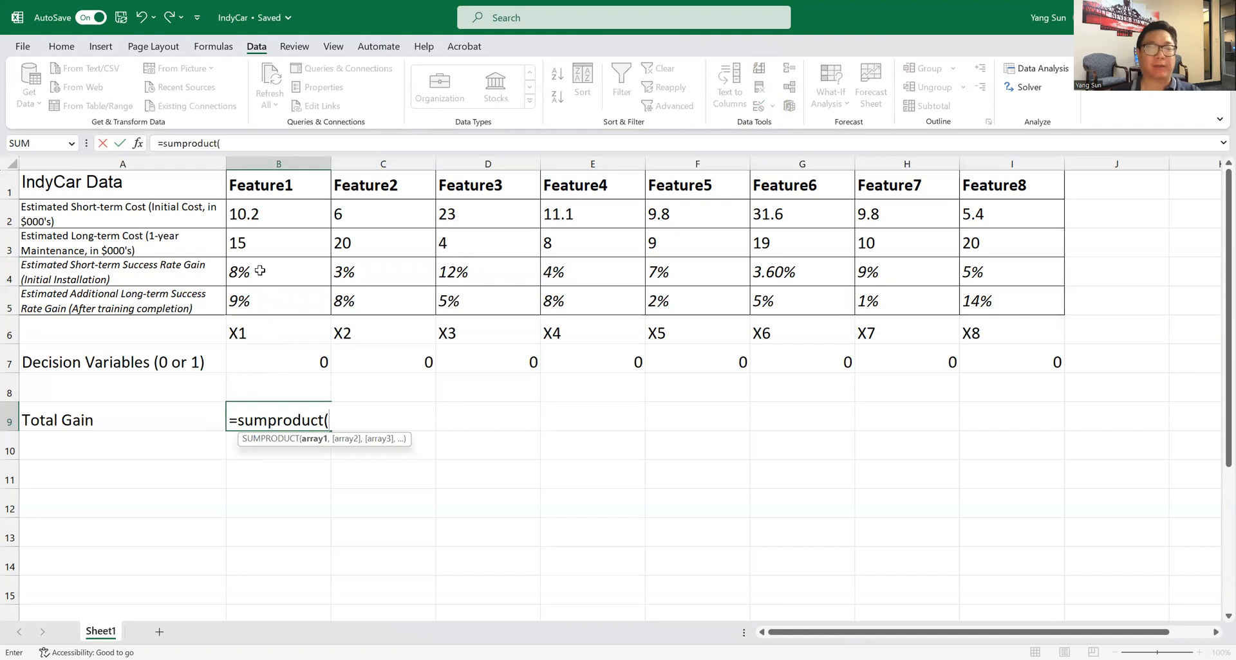
{"action": "left_click_drag", "start_coordinate": [261, 269], "coordinate": [449, 273]}
{"action": "mouse_move", "coordinate": [955, 285]}
{"action": "left_mouse_down"}
{"action": "mouse_move", "coordinate": [989, 273]}
{"action": "mouse_move", "coordinate": [964, 283]}
{"action": "left_mouse_up"}
{"action": "type", "text": ","}
{"action": "left_click_drag", "start_coordinate": [259, 356], "coordinate": [985, 361]}
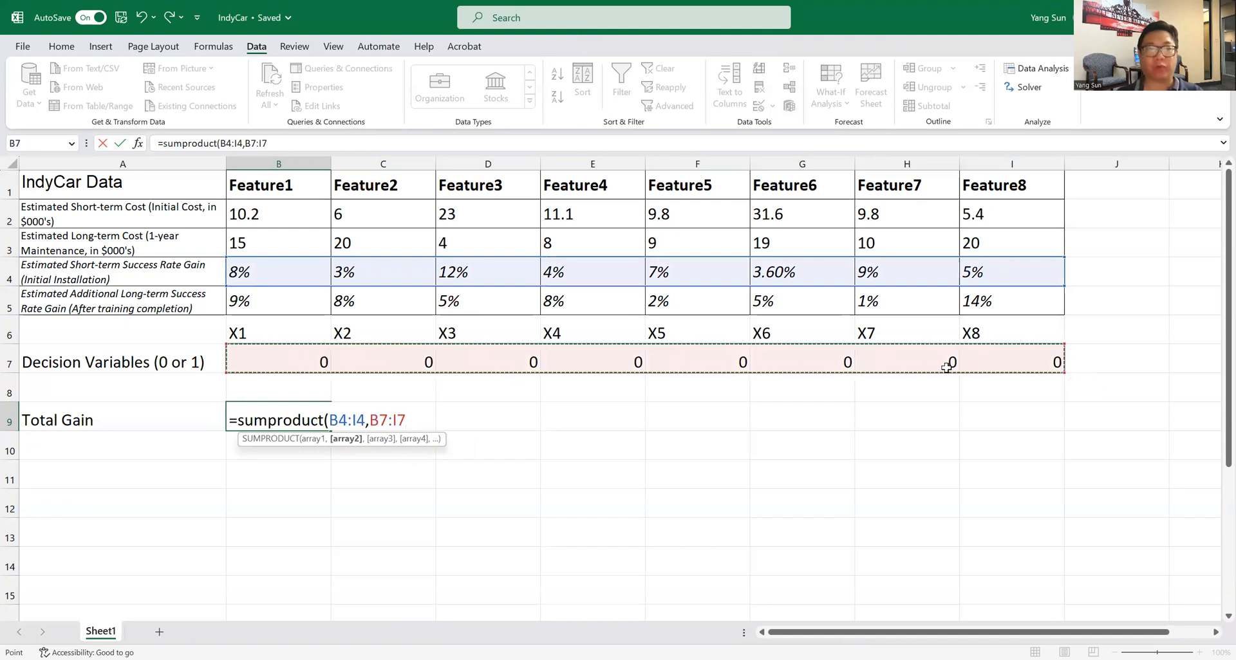
{"action": "type", "text": ")+"}
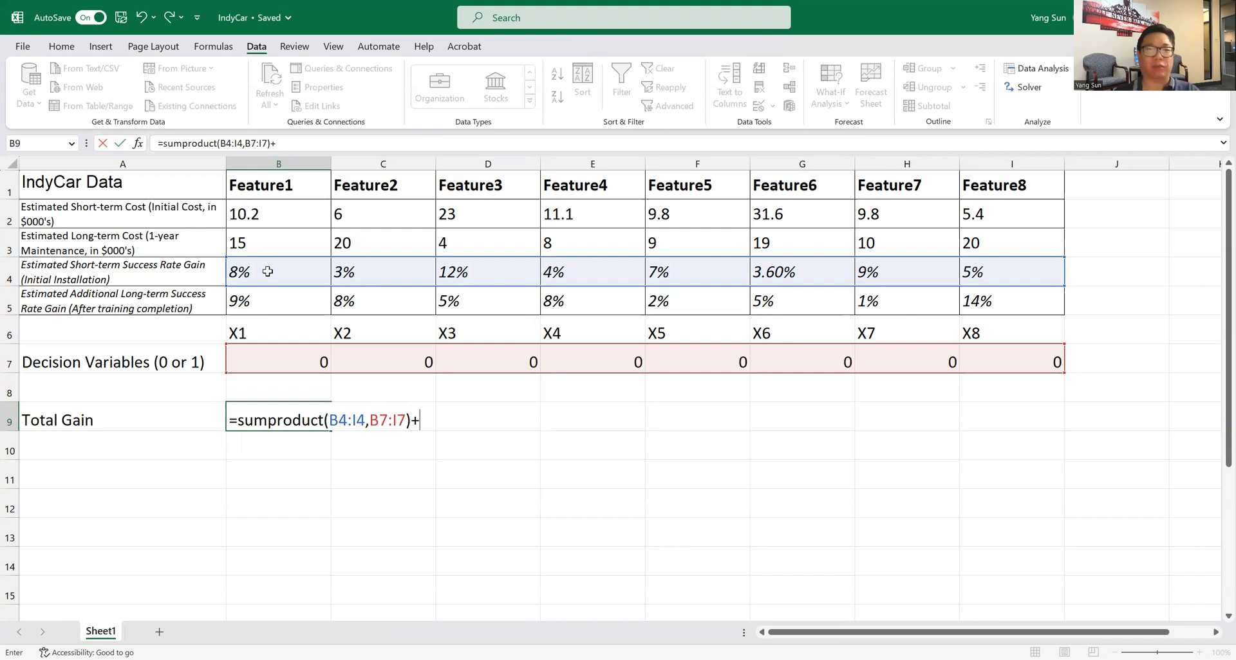
- Complete the Total Gain formula by adding the SUMPRODUCT of the long-term gains B5:I5 and the decision variables B7:I7
{"action": "type", "text": "sumproduct"}
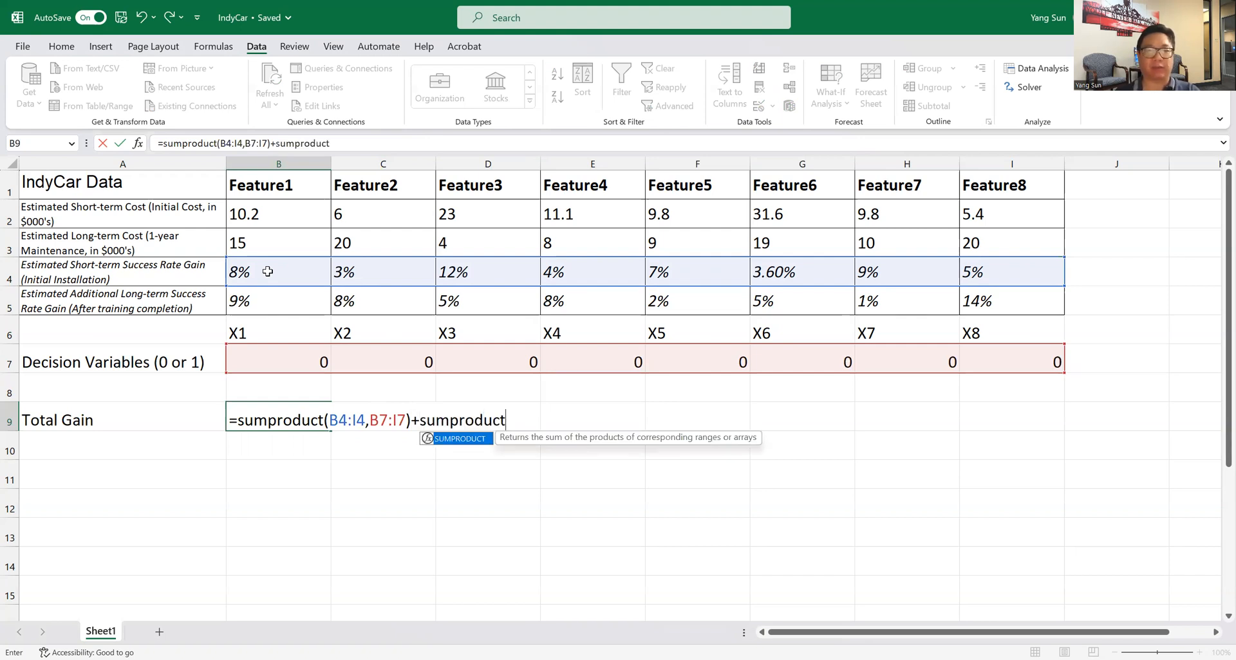
{"action": "type", "text": "("}
{"action": "left_click", "coordinate": [278, 301]}
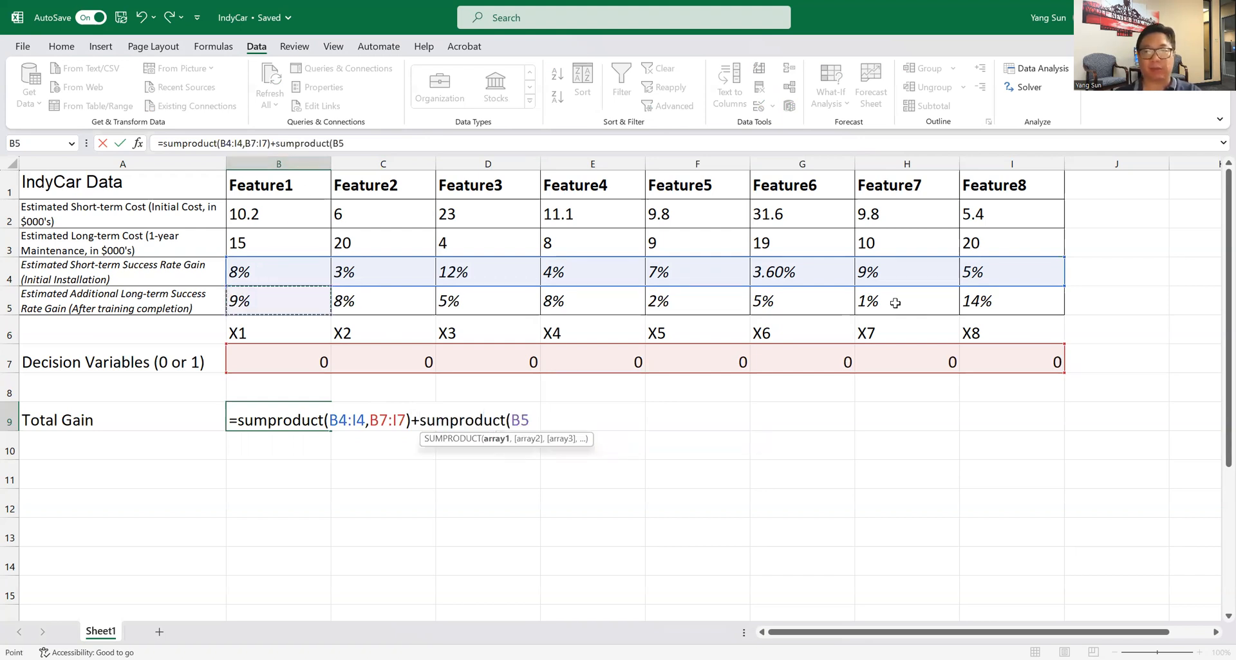
{"action": "left_click_drag", "start_coordinate": [278, 300], "coordinate": [1004, 314]}
{"action": "type", "text": ","}
{"action": "left_click_drag", "start_coordinate": [274, 361], "coordinate": [978, 371]}
{"action": "type", "text": ")"}
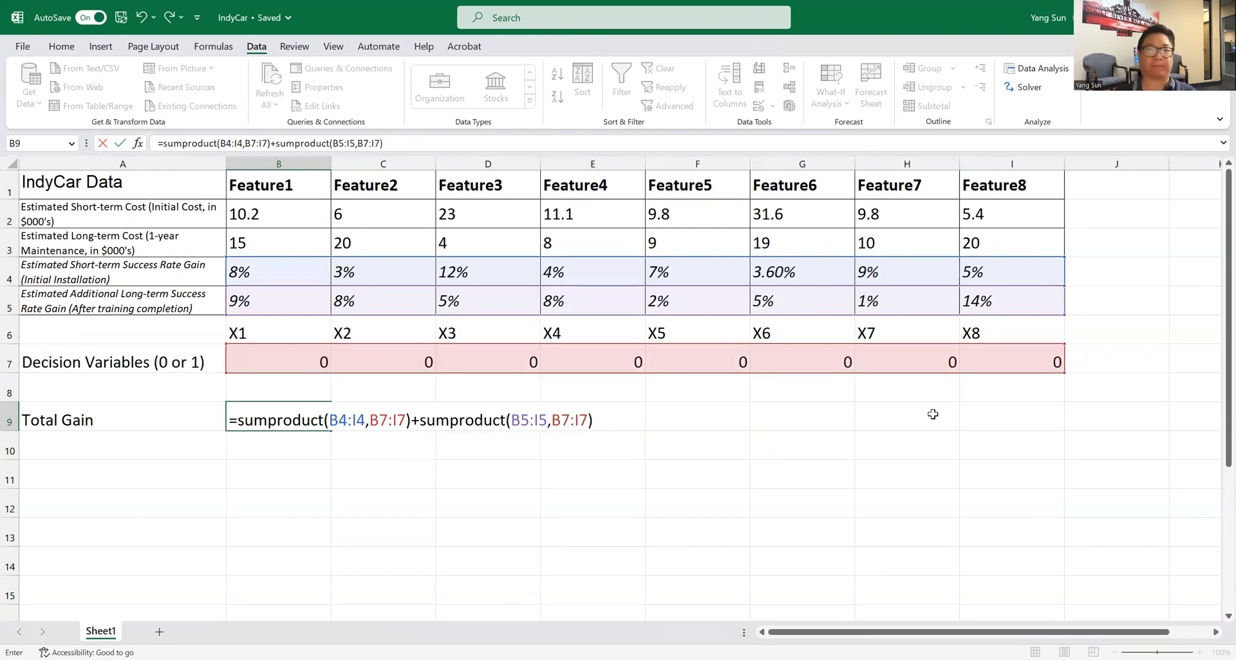
{"action": "key", "text": "Return"}
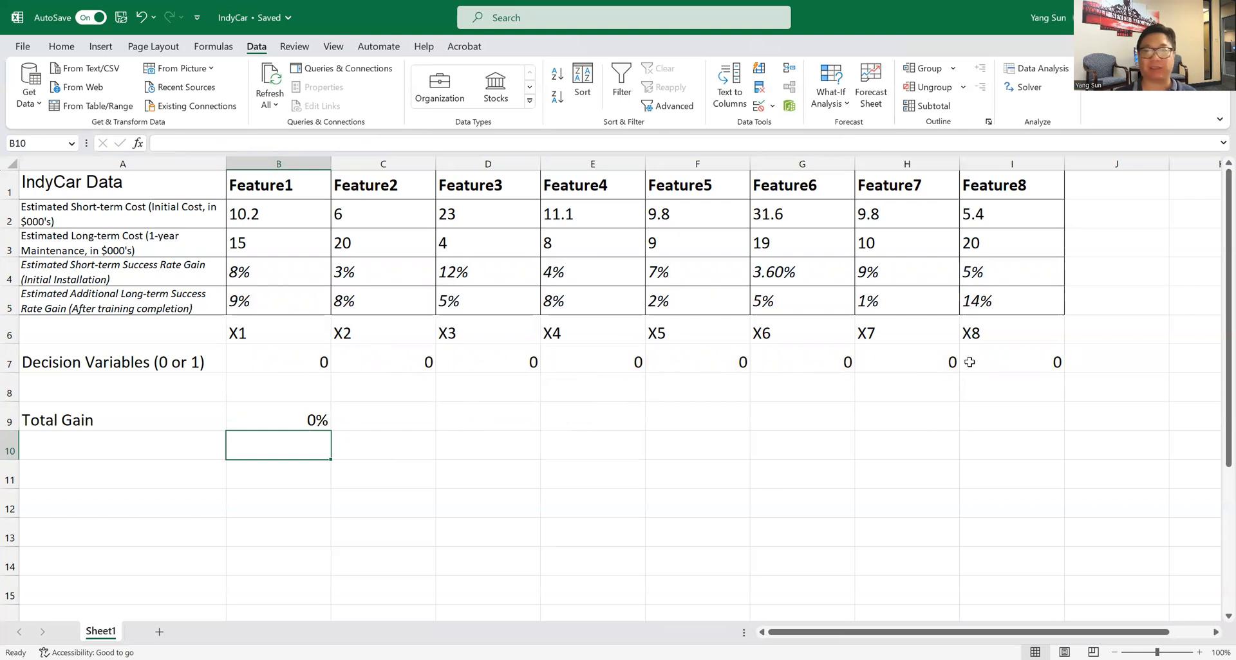
- Test the Total Gain formula by setting decision variables X1 and X5 to 1
{"action": "left_click", "coordinate": [292, 361]}
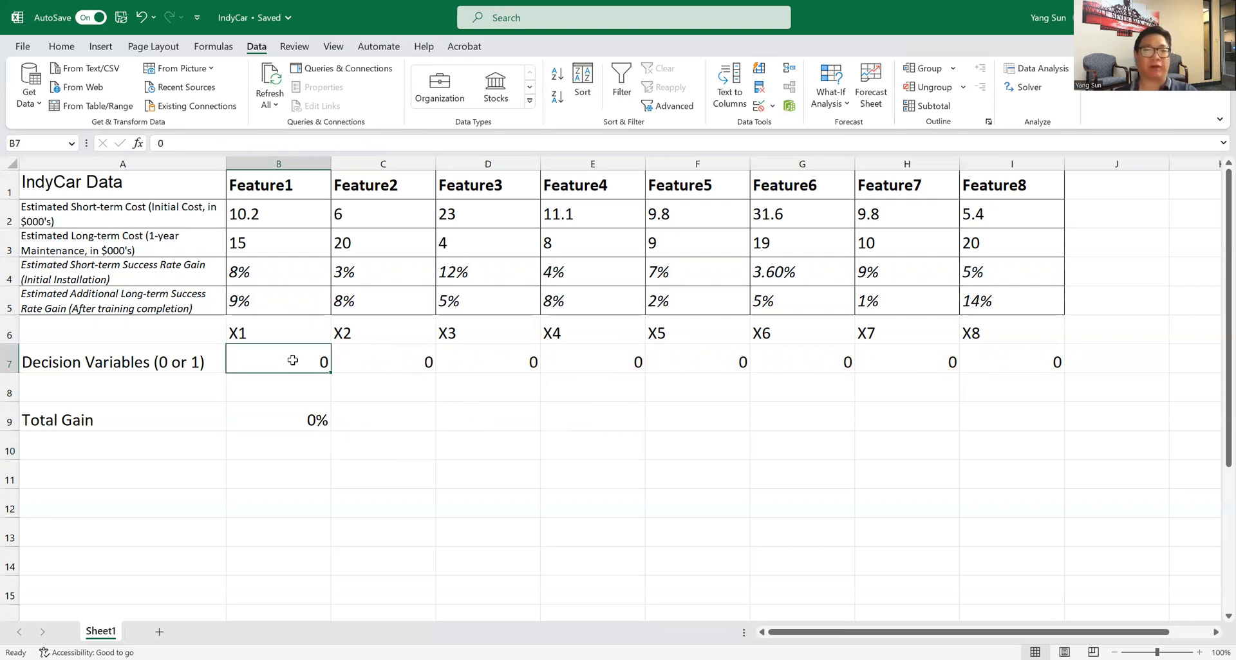
{"action": "type", "text": "1"}
{"action": "key", "text": "Return"}
{"action": "key", "text": "Up"}
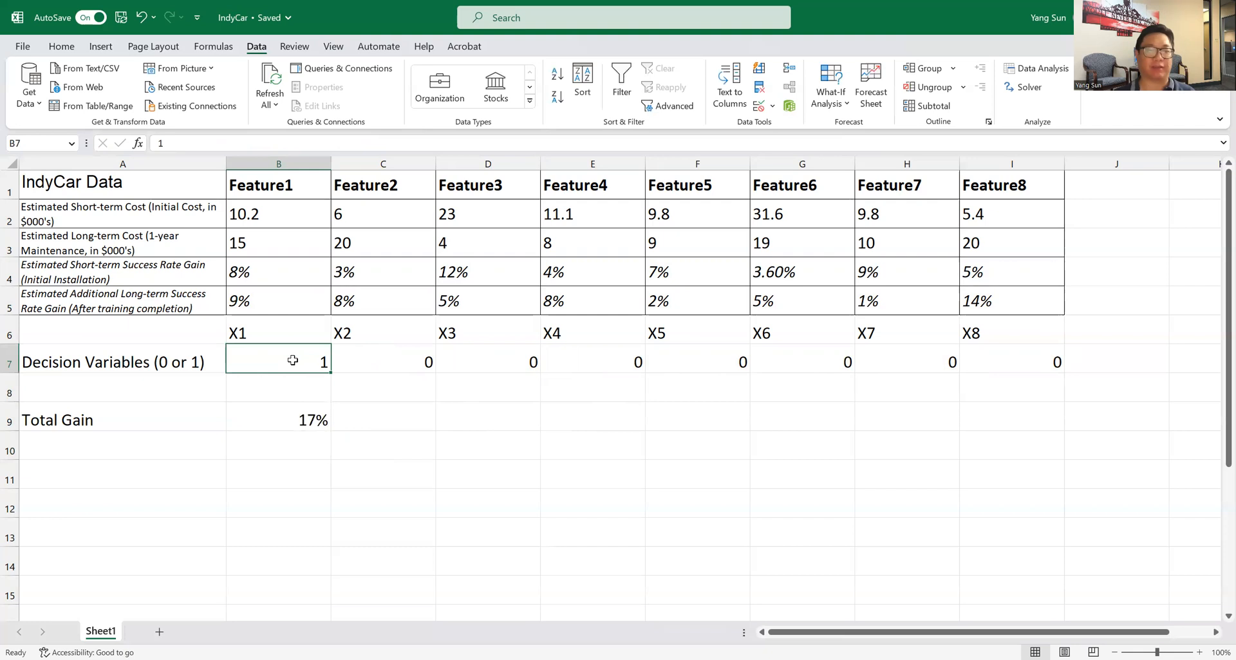
{"action": "key", "text": "Right"}
{"action": "key", "text": "Right"}
{"action": "key", "text": "Right"}
{"action": "key", "text": "Right"}
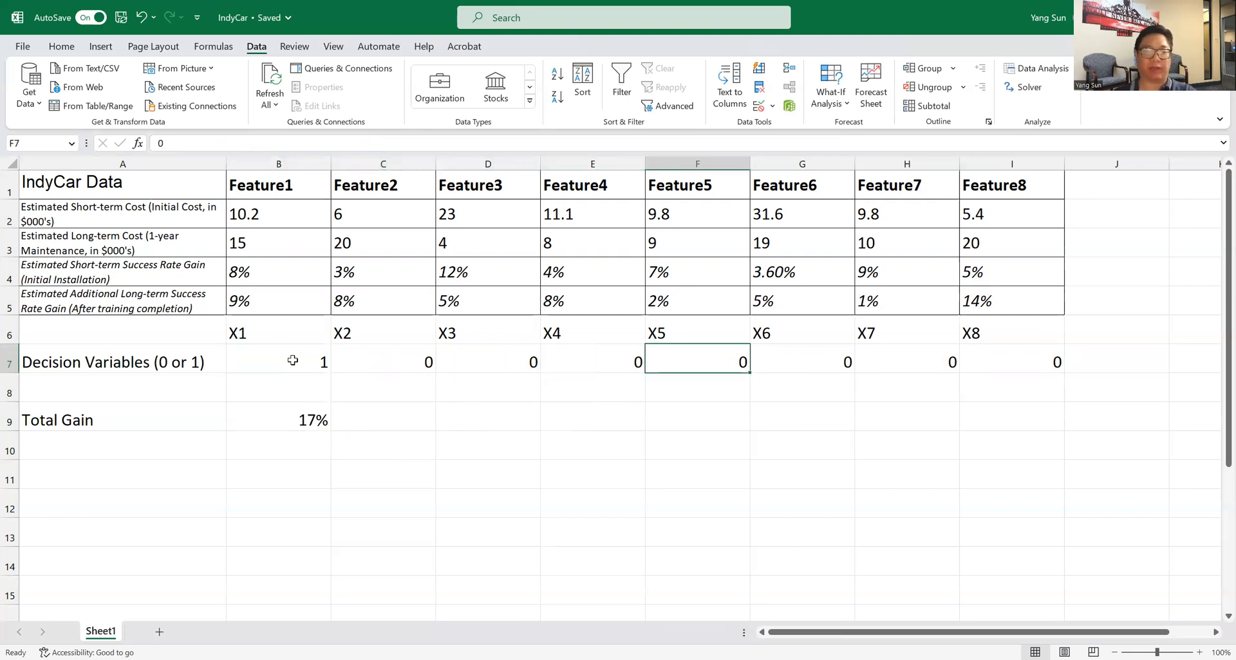
{"action": "type", "text": "1"}
{"action": "key", "text": "Return"}
{"action": "key", "text": "Up"}
- Reset decision variables X1 and X5 to 0
{"action": "key", "text": "Left"}
{"action": "key", "text": "Left"}
{"action": "key", "text": "Left"}
{"action": "key", "text": "Left"}
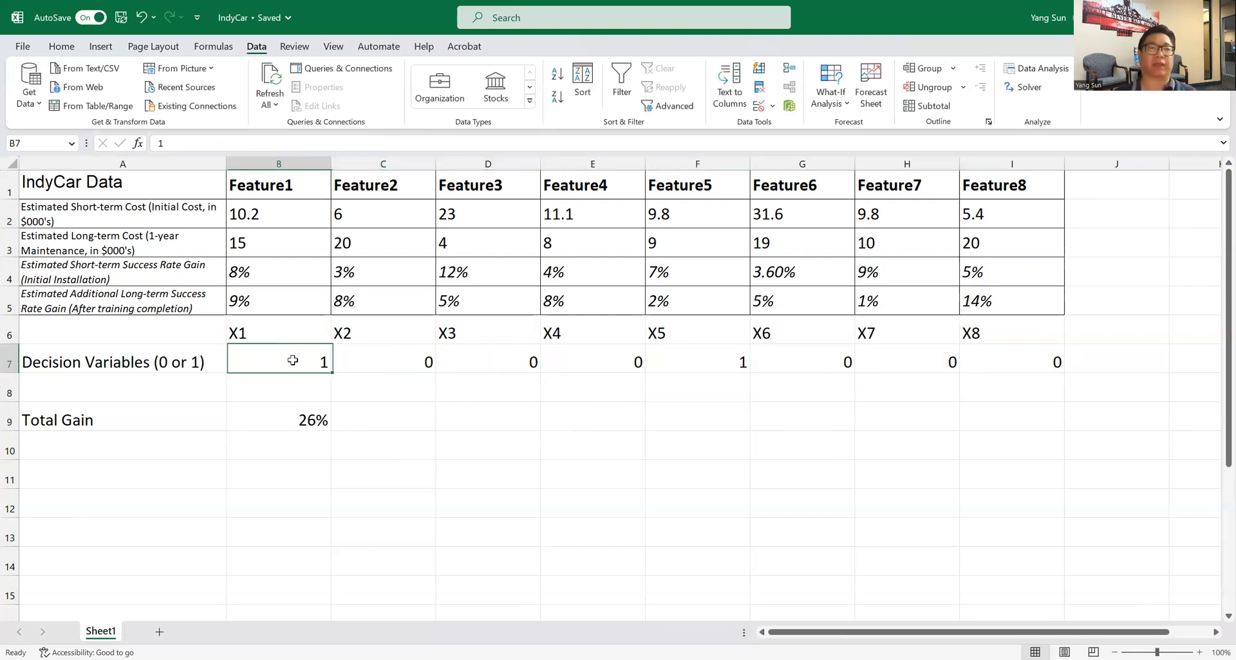
{"action": "type", "text": "0"}
{"action": "key", "text": "Right"}
{"action": "key", "text": "Right"}
{"action": "key", "text": "Right"}
{"action": "key", "text": "Right"}
{"action": "type", "text": "0"}
{"action": "key", "text": "Return"}
- Label cell A11 "Total Cost"
{"action": "key", "text": "Down"}
{"action": "key", "text": "Left"}
{"action": "key", "text": "Left"}
{"action": "key", "text": "Left"}
{"action": "key", "text": "Left"}
{"action": "key", "text": "Left"}
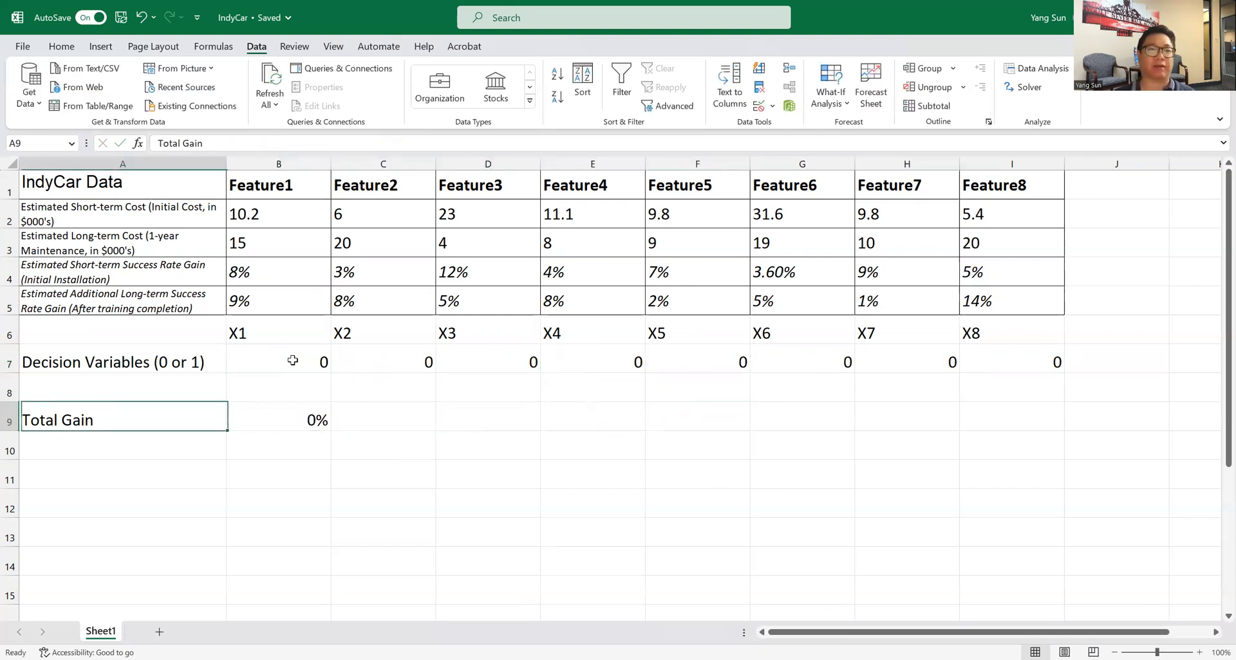
{"action": "key", "text": "Down"}
{"action": "key", "text": "Down"}
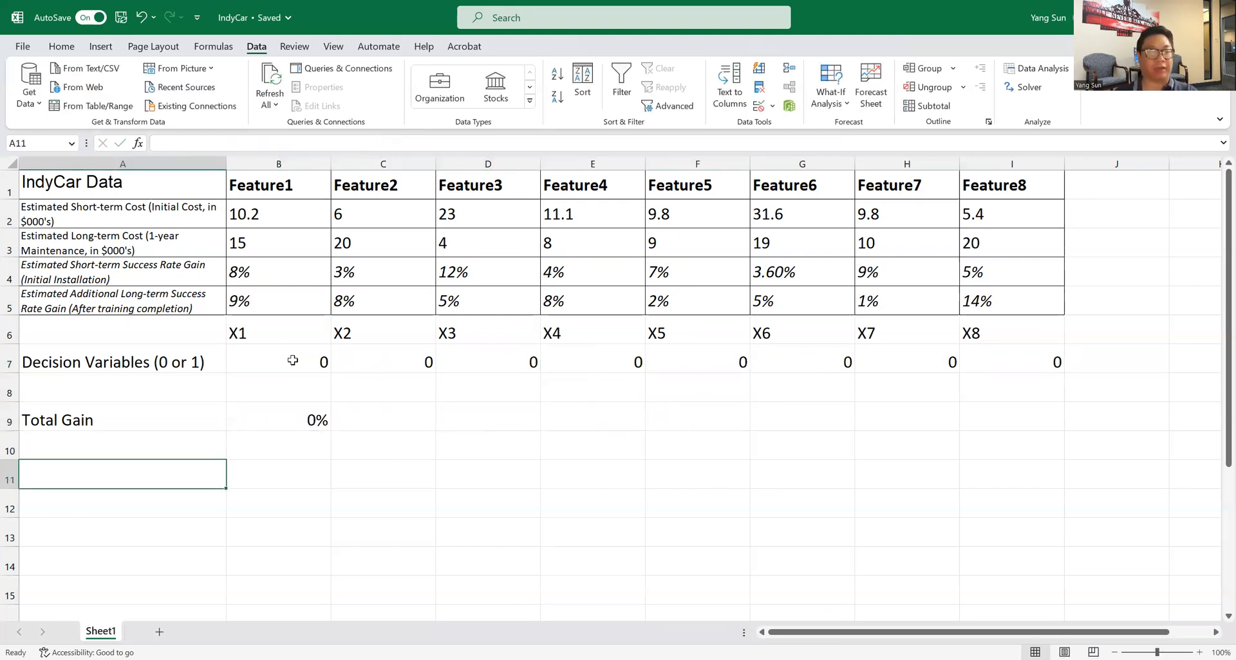
{"action": "type", "text": "Total Cost"}
{"action": "key", "text": "Tab"}
- Start the Total Cost formula in B11 with the SUMPRODUCT of short-term costs B2:I2 and decision variables B7:I7
{"action": "type", "text": "="}
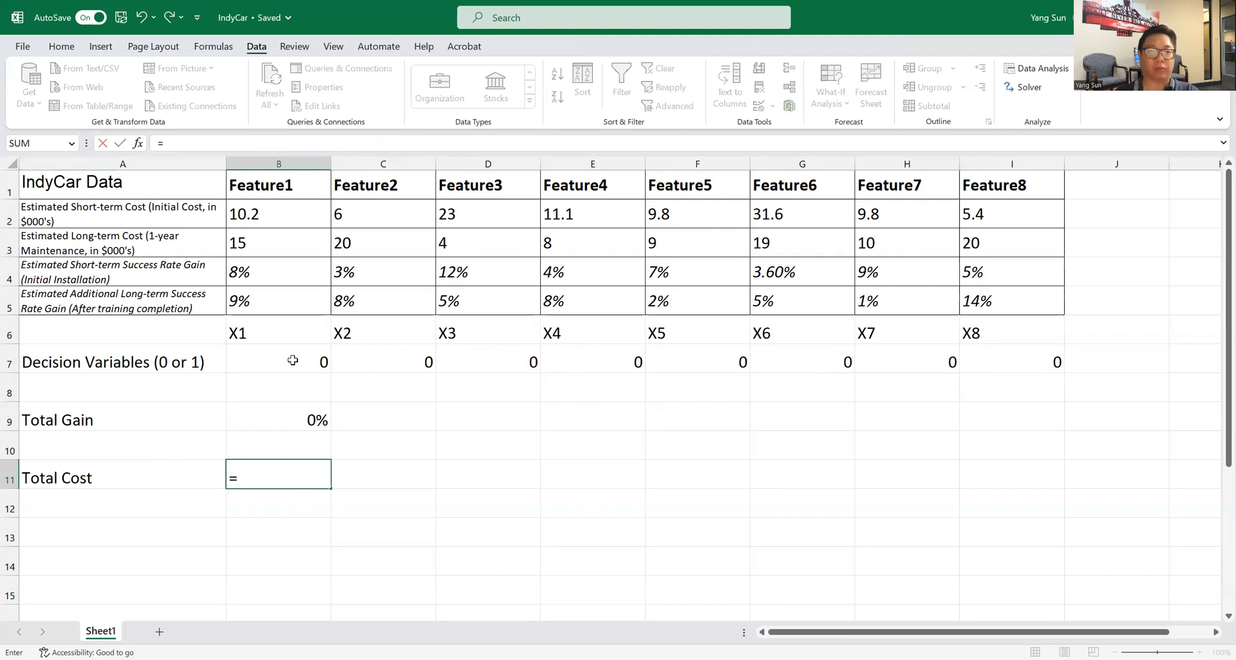
{"action": "type", "text": "sumproduct("}
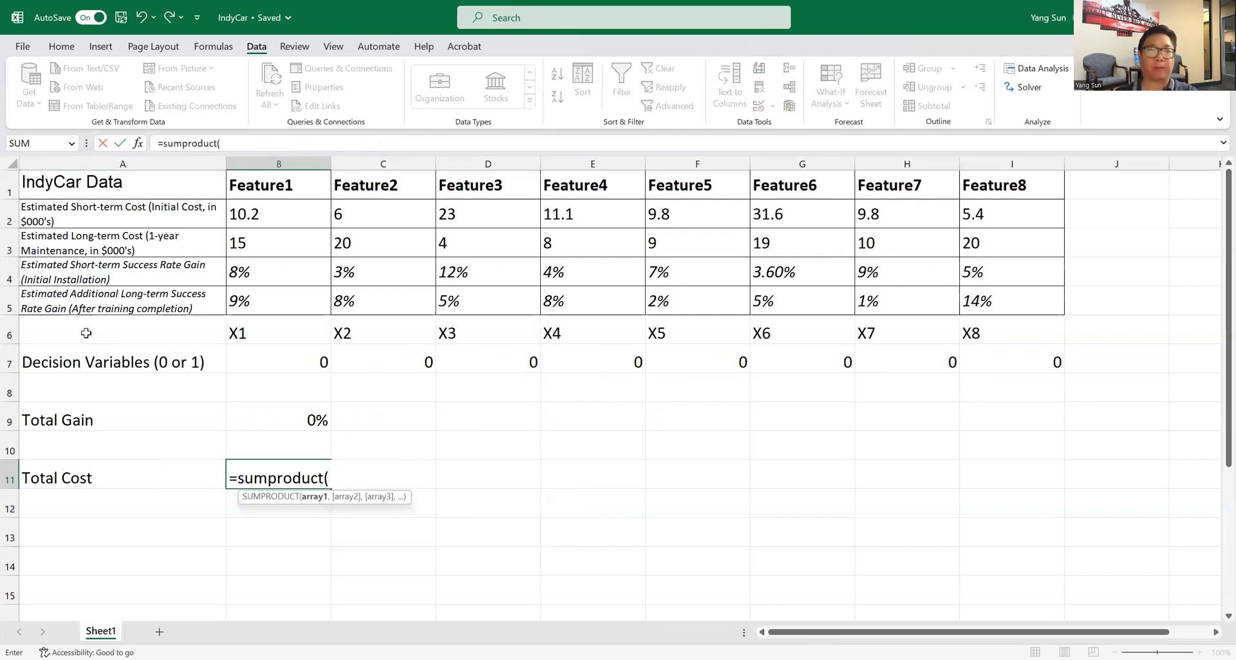
{"action": "left_click", "coordinate": [284, 204]}
{"action": "left_click", "coordinate": [994, 206], "text": "shift"}
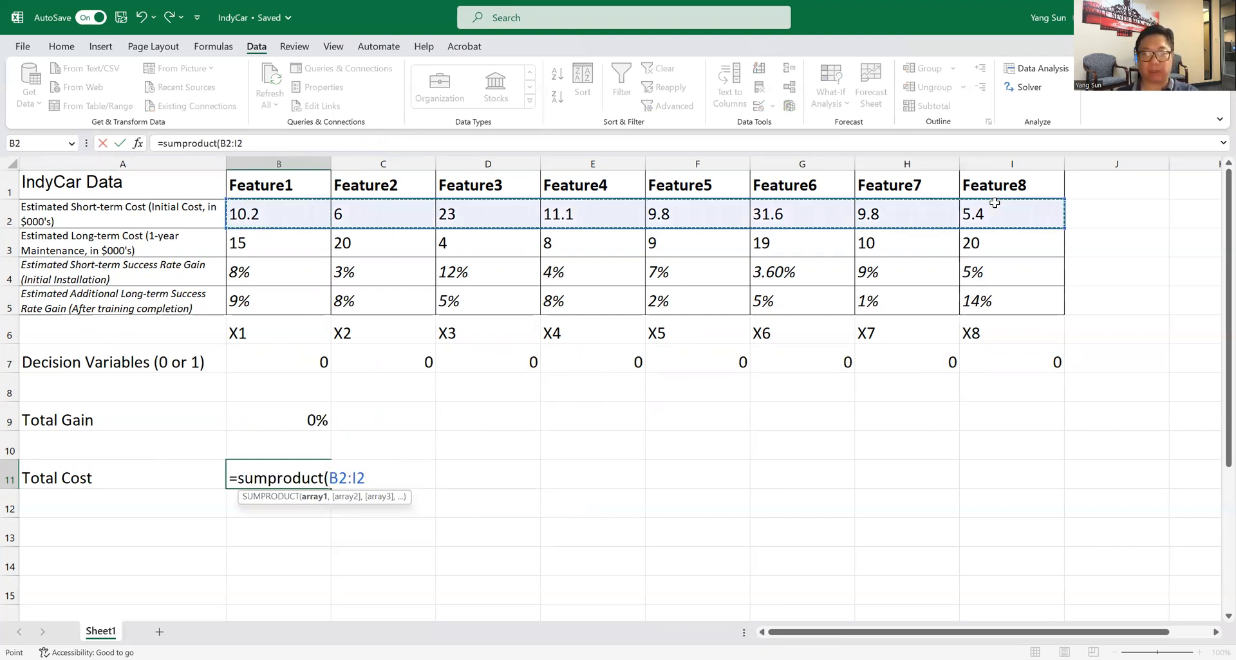
{"action": "type", "text": ","}
{"action": "left_click", "coordinate": [325, 359]}
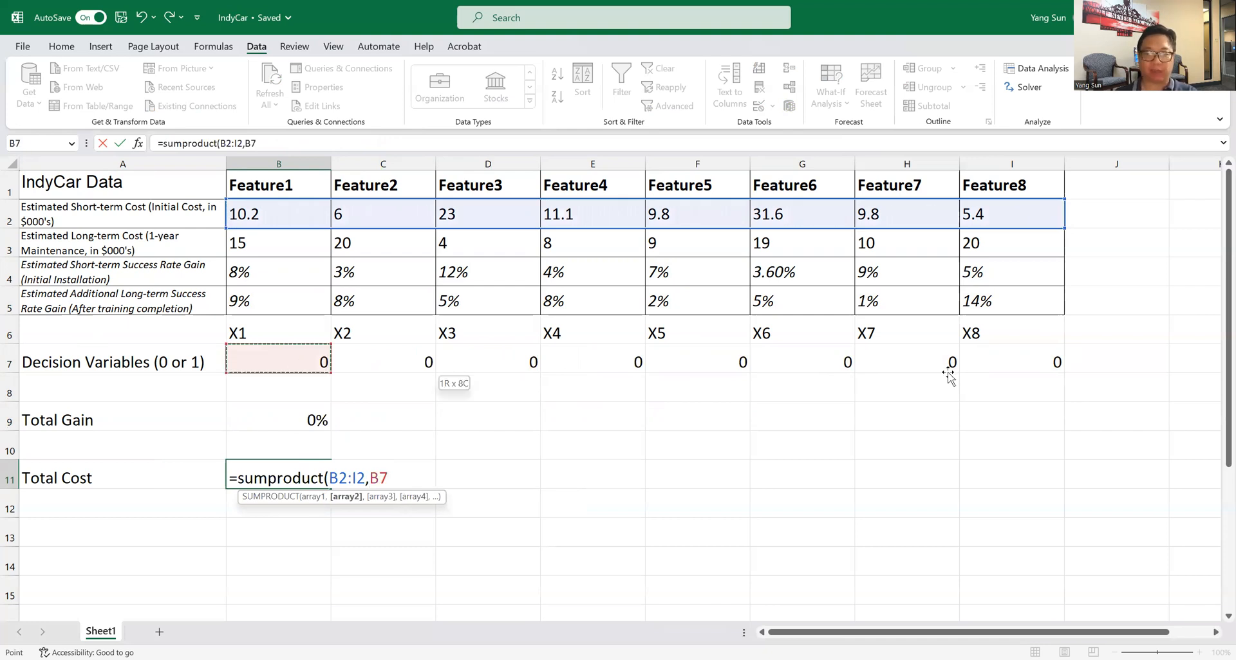
{"action": "left_click", "coordinate": [950, 376], "text": "shift"}
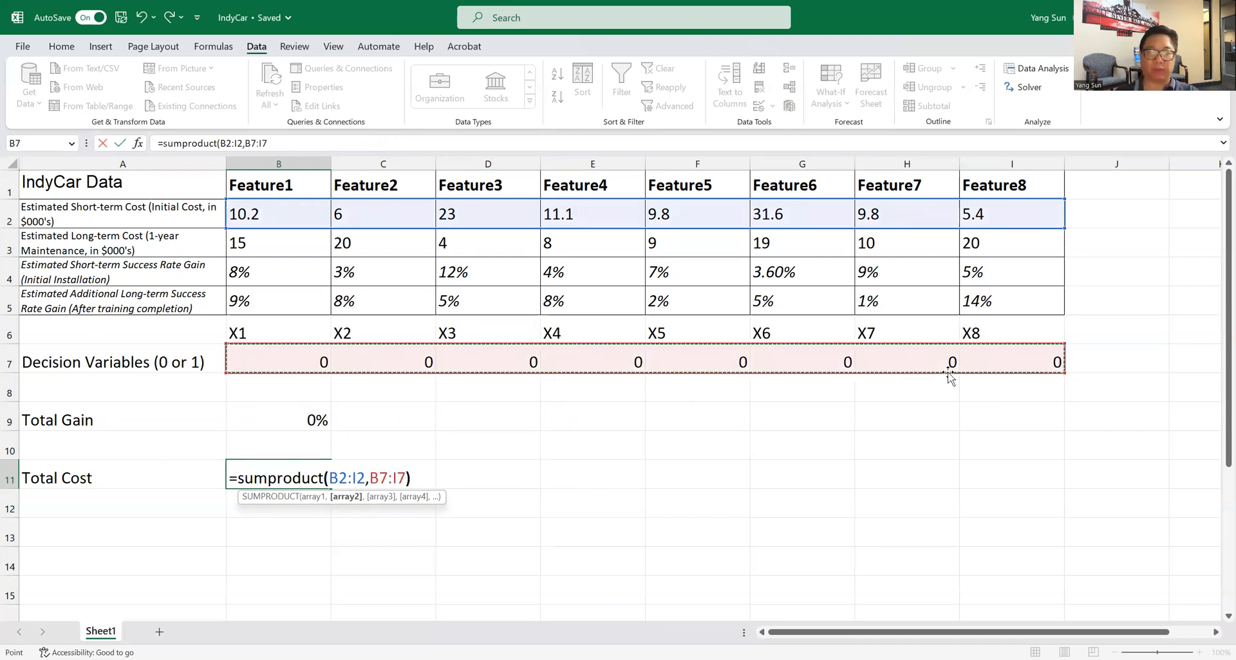
{"action": "type", "text": ")"}
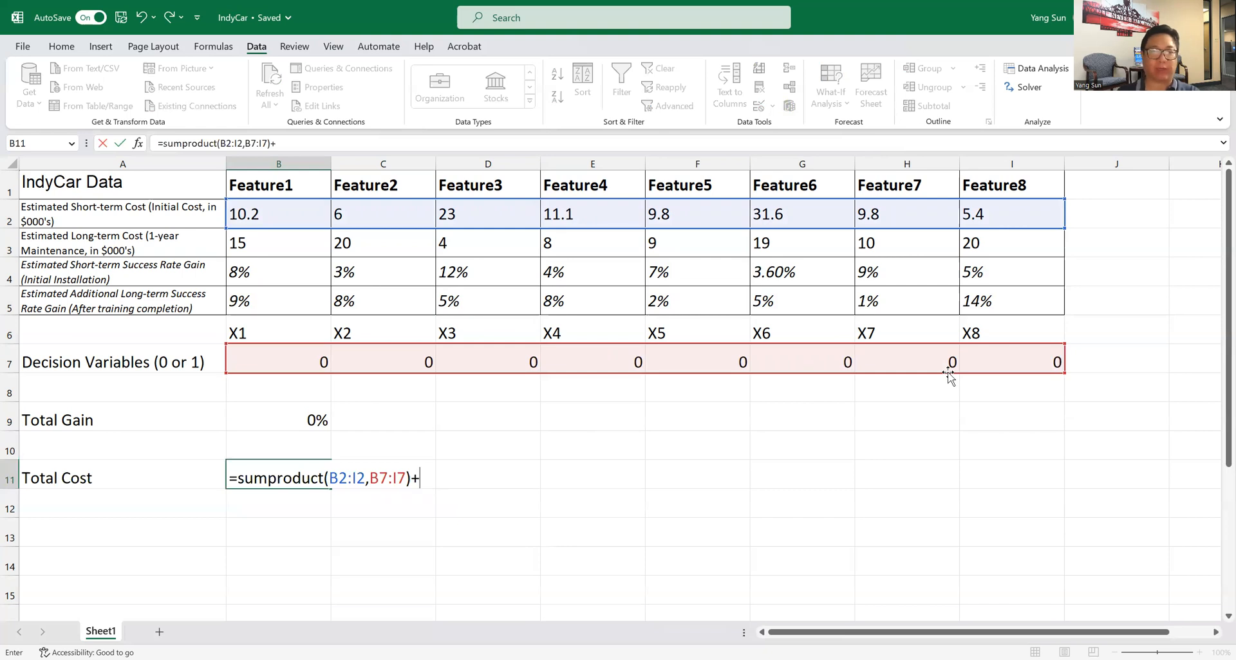
- Complete the Total Cost formula by adding the SUMPRODUCT of long-term costs B3:I3 and decision variables B7:I7
{"action": "type", "text": "+"}
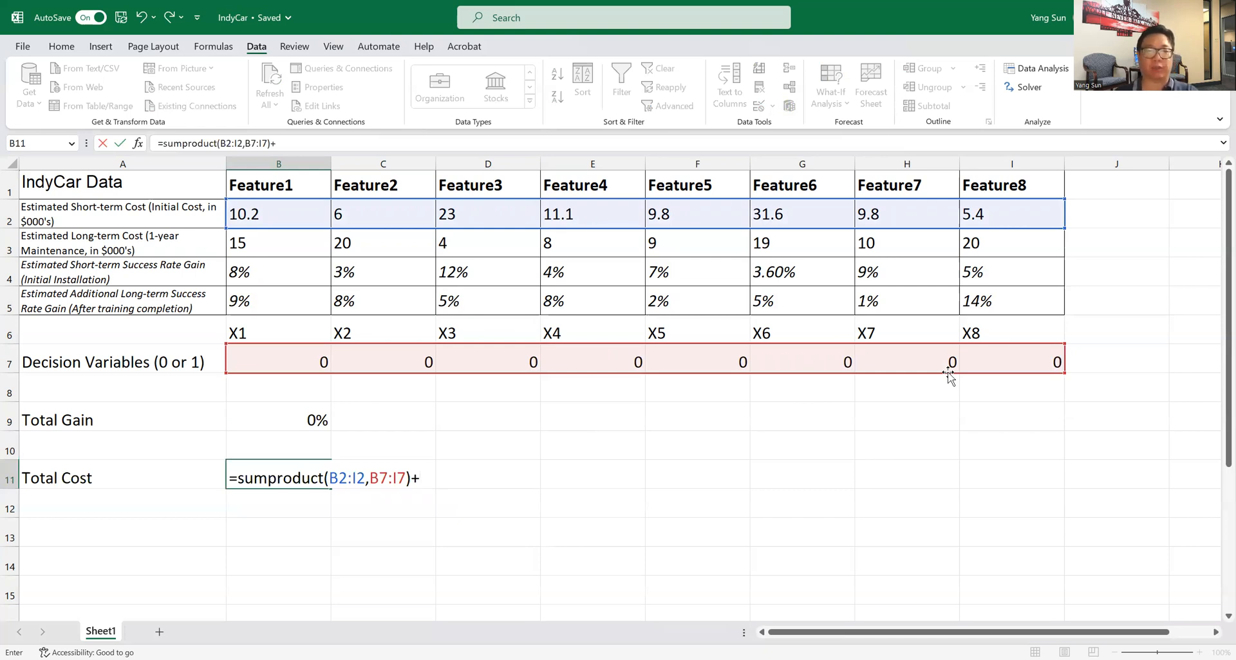
{"action": "type", "text": "sumproduct("}
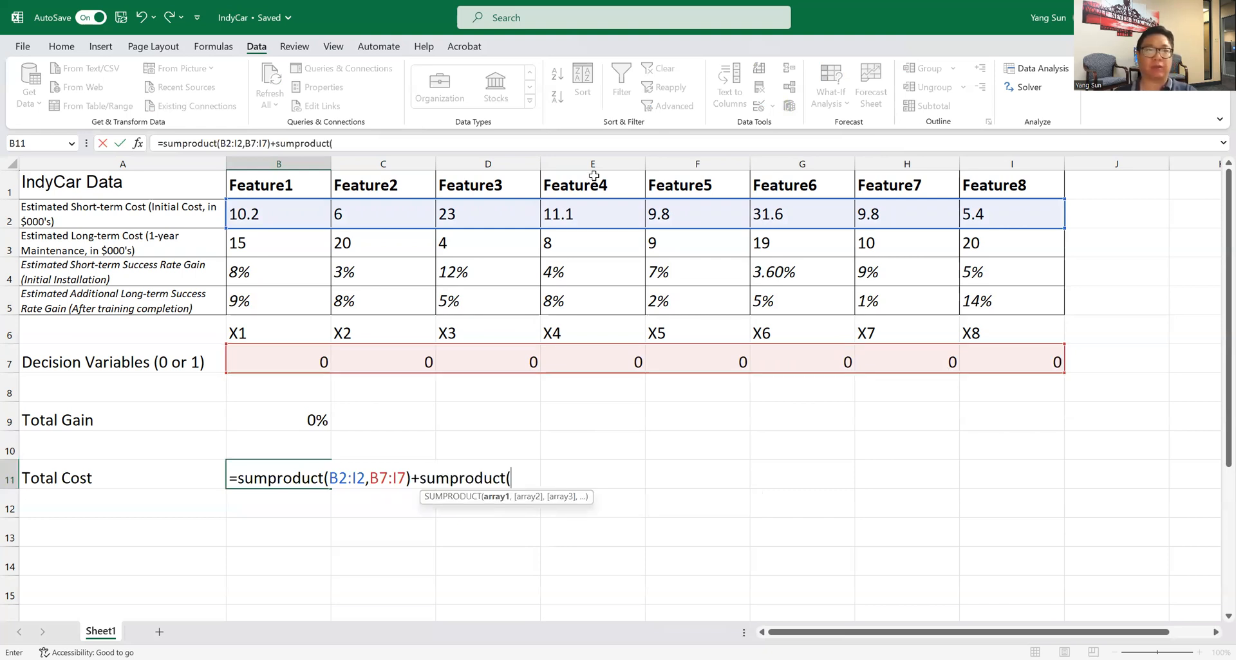
{"action": "left_click", "coordinate": [266, 241]}
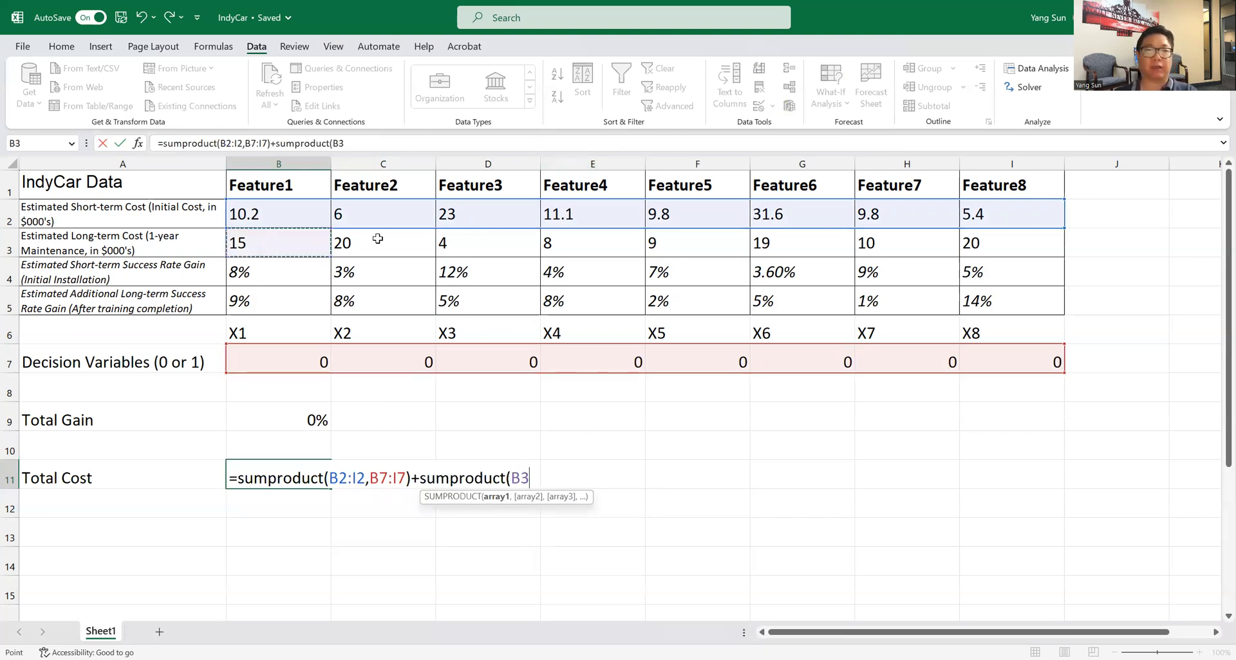
{"action": "left_click", "coordinate": [980, 243], "text": "shift"}
{"action": "type", "text": ","}
{"action": "left_click_drag", "start_coordinate": [278, 358], "coordinate": [988, 351]}
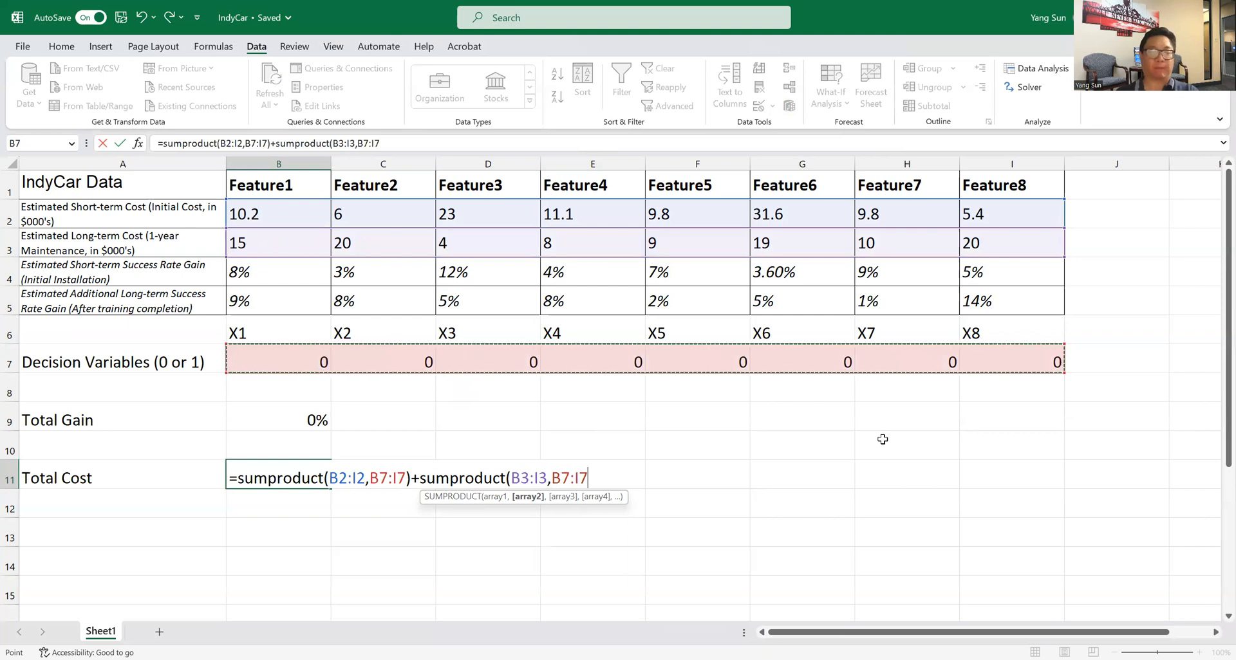
{"action": "type", "text": ")"}
{"action": "key", "text": "Return"}
- Change the format of the Total Cost cell B11 to the Number category
{"action": "key", "text": "Up"}
{"action": "key", "text": "Up"}
{"action": "key", "text": "Up"}
{"action": "key", "text": "Up"}
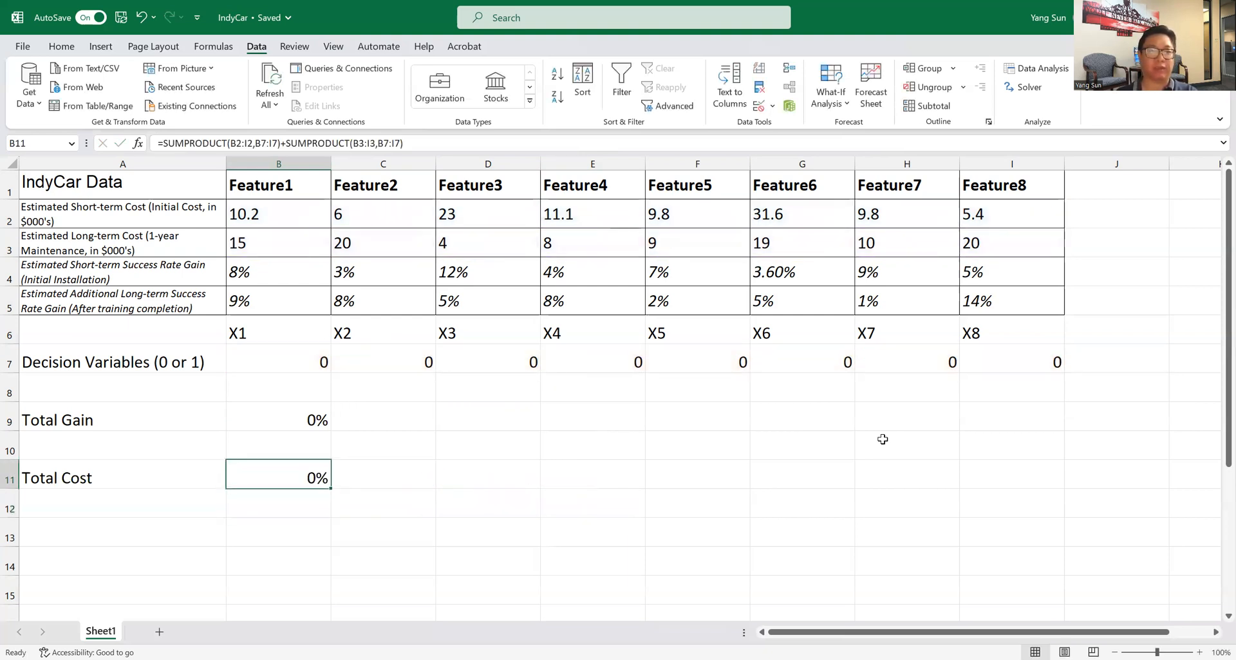
{"action": "key", "text": "Down"}
{"action": "key", "text": "Down"}
{"action": "key", "text": "Down"}
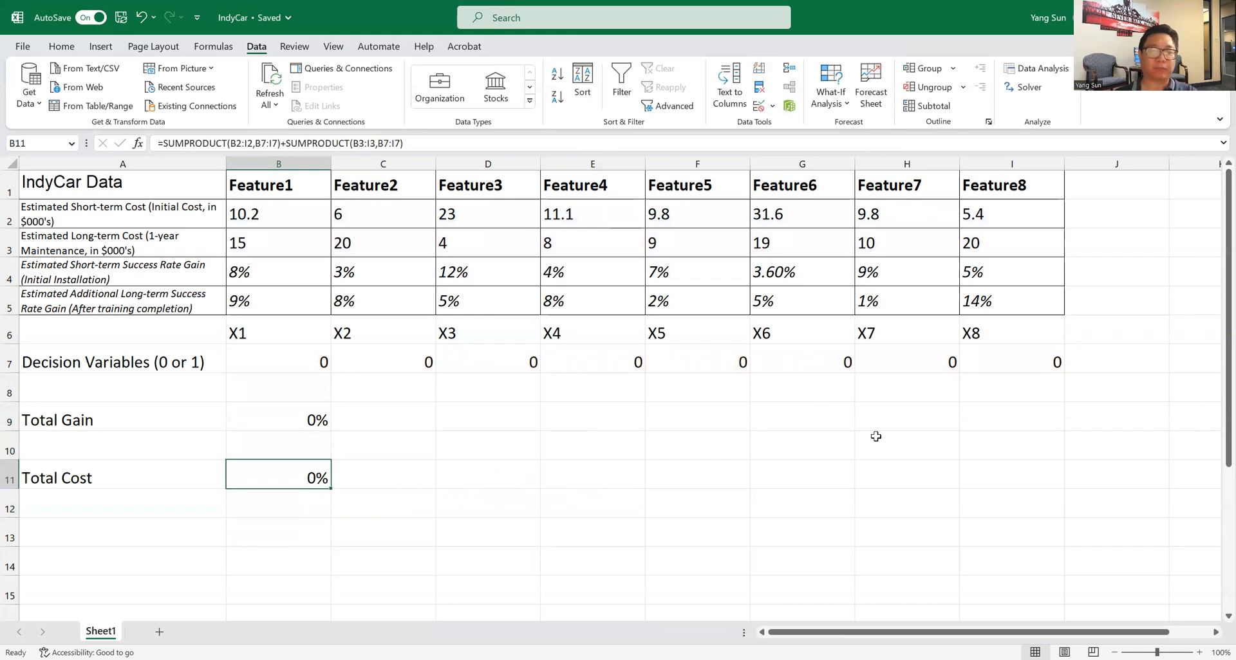
{"action": "right_click", "coordinate": [269, 476]}
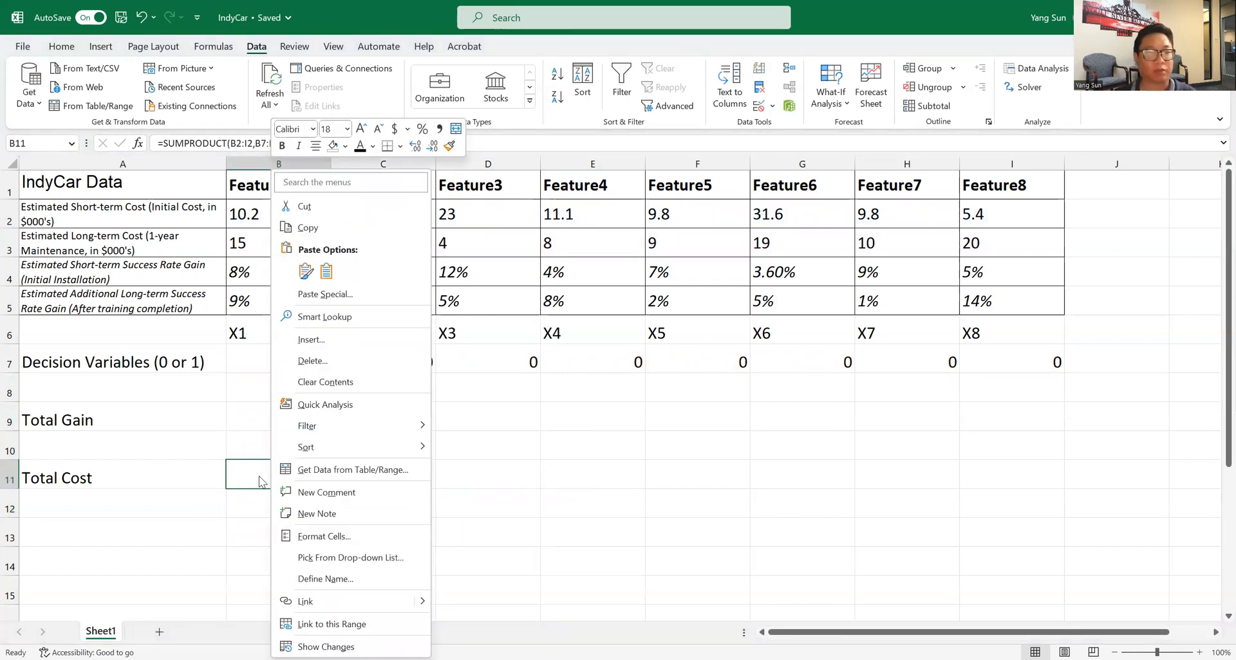
{"action": "left_click", "coordinate": [351, 535]}
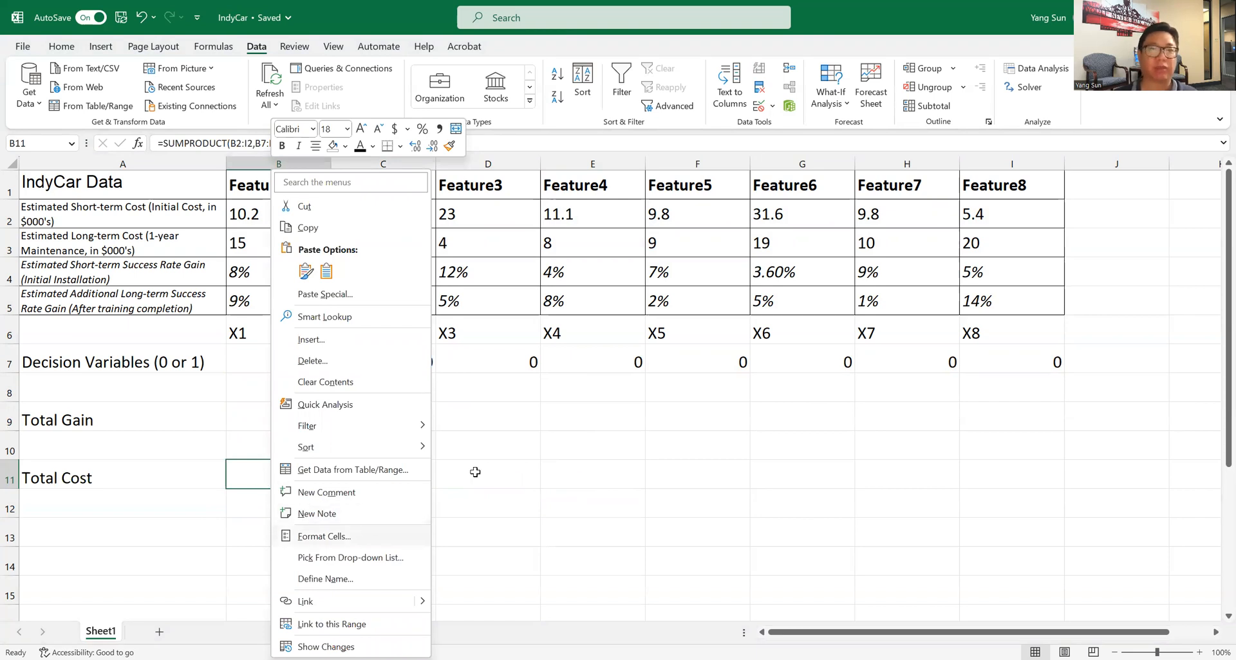
{"action": "left_click", "coordinate": [191, 320]}
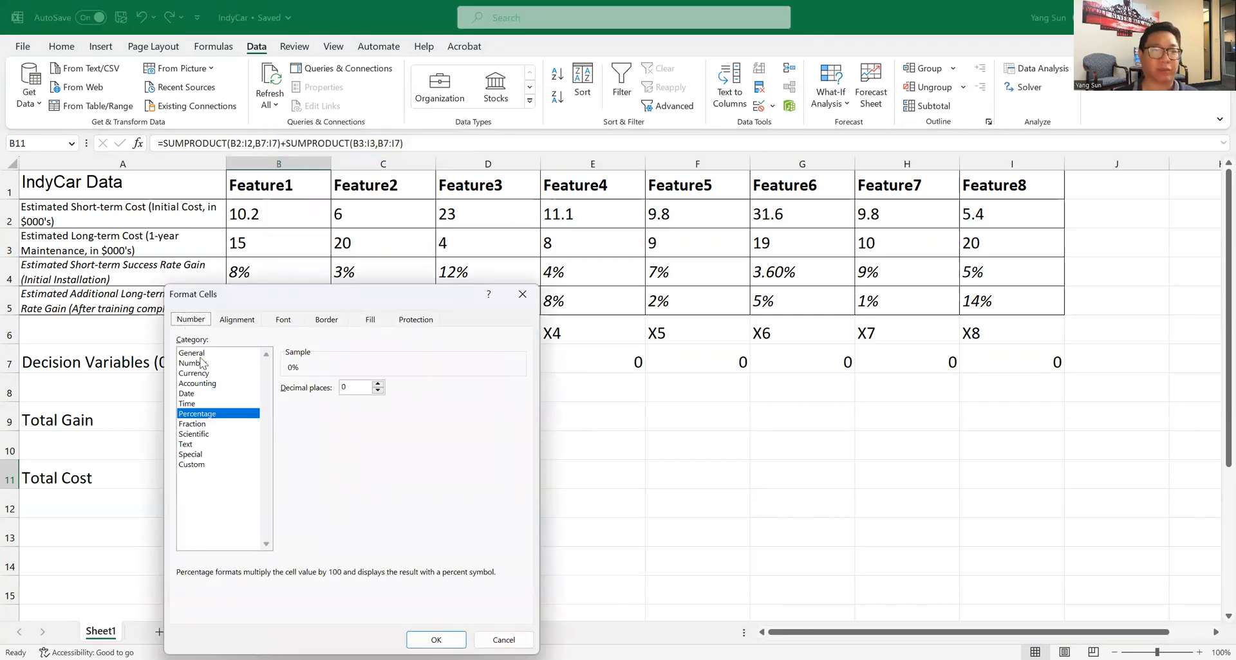
{"action": "left_click", "coordinate": [200, 363]}
{"action": "left_click", "coordinate": [437, 640]}
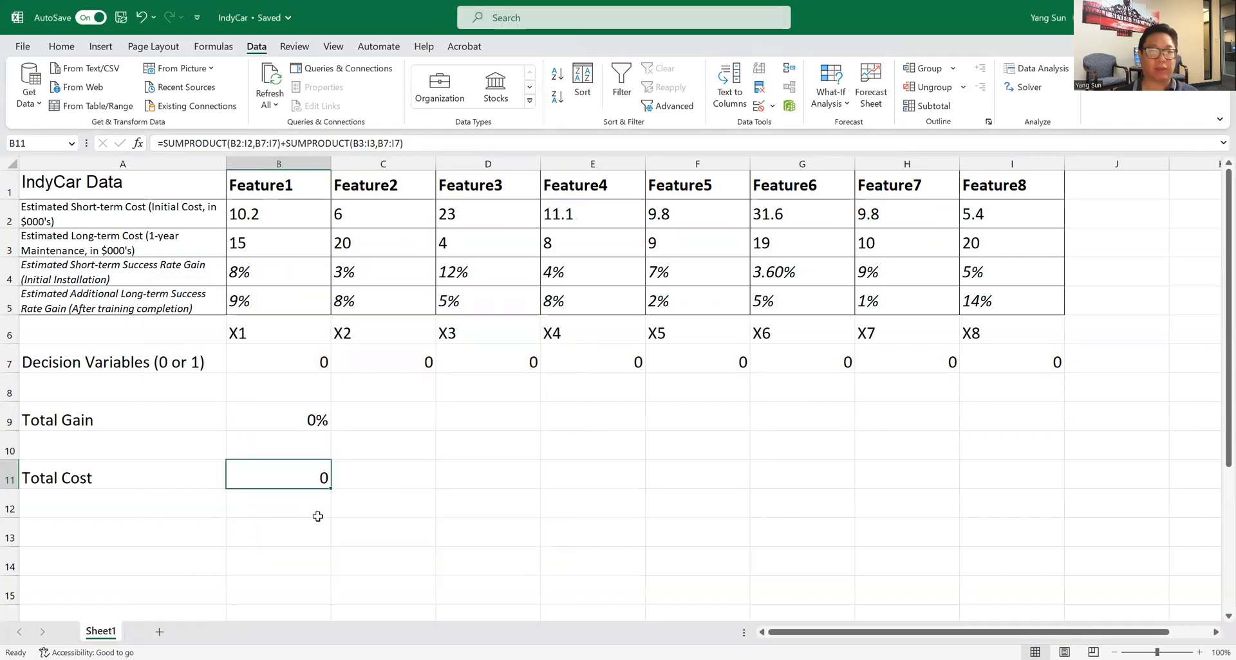
- Test the gain and cost formulas by setting decision variables X1, X2, X3 and X4 to 1
{"action": "left_click", "coordinate": [268, 365]}
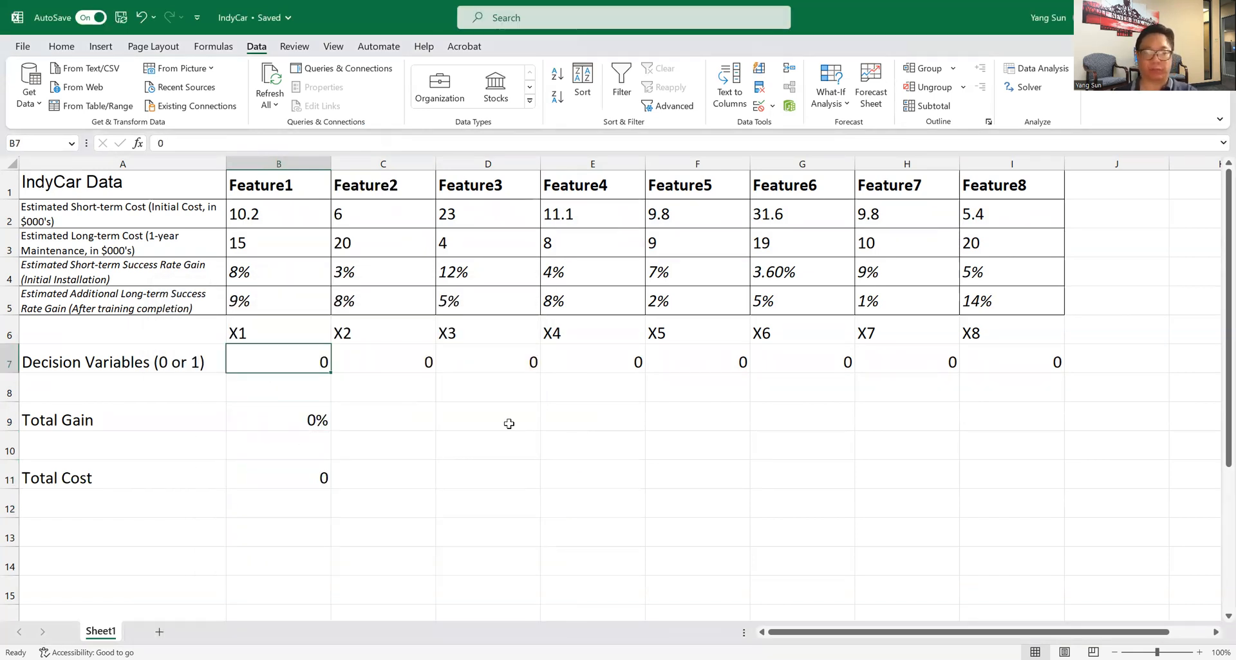
{"action": "type", "text": "1"}
{"action": "key", "text": "Return"}
{"action": "key", "text": "Up"}
{"action": "key", "text": "Right"}
{"action": "key", "text": "Right"}
{"action": "key", "text": "Right"}
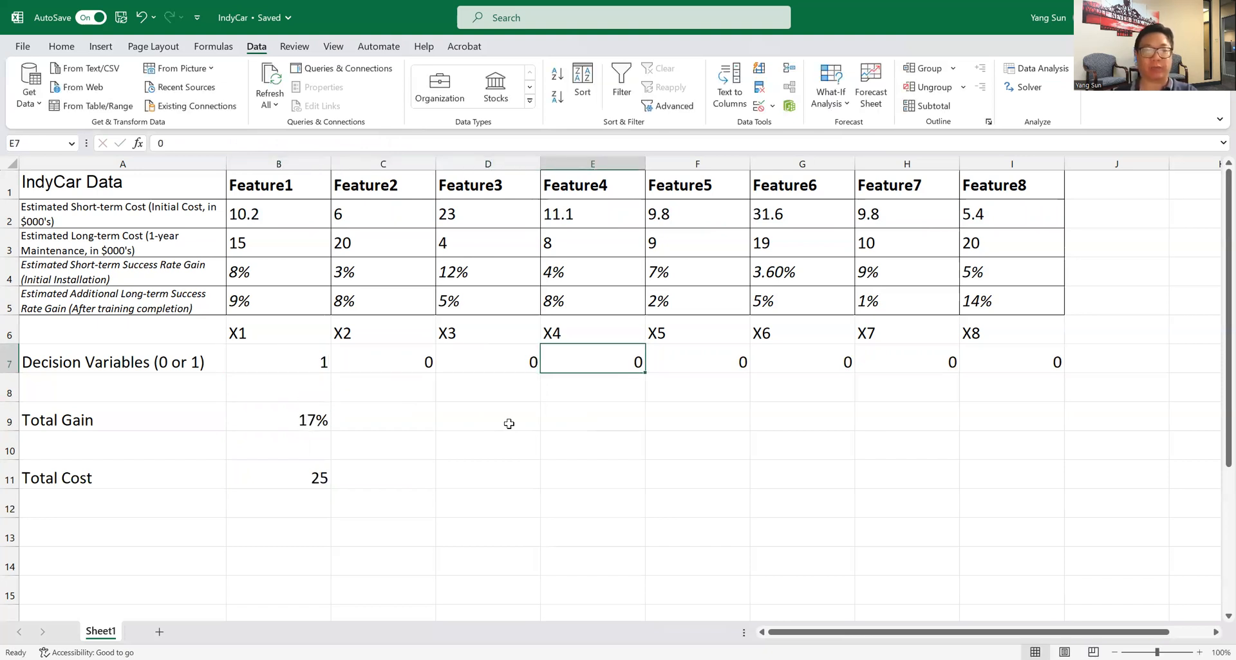
{"action": "key", "text": "Left"}
{"action": "key", "text": "Left"}
{"action": "type", "text": "1"}
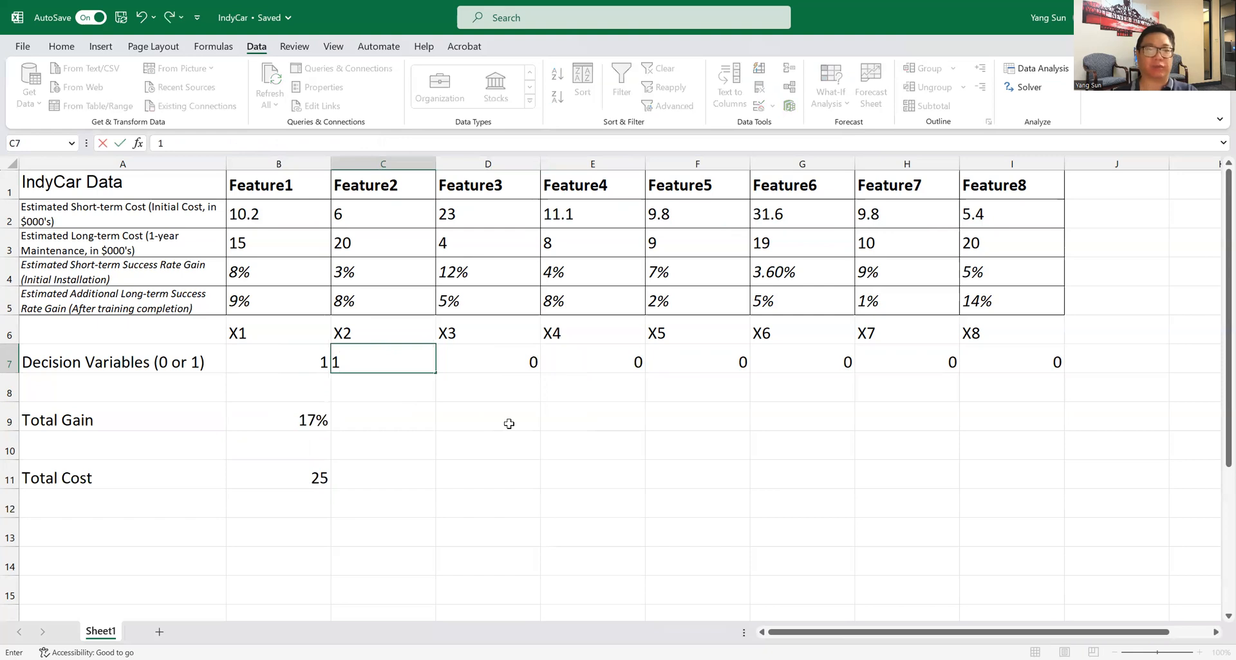
{"action": "key", "text": "Right"}
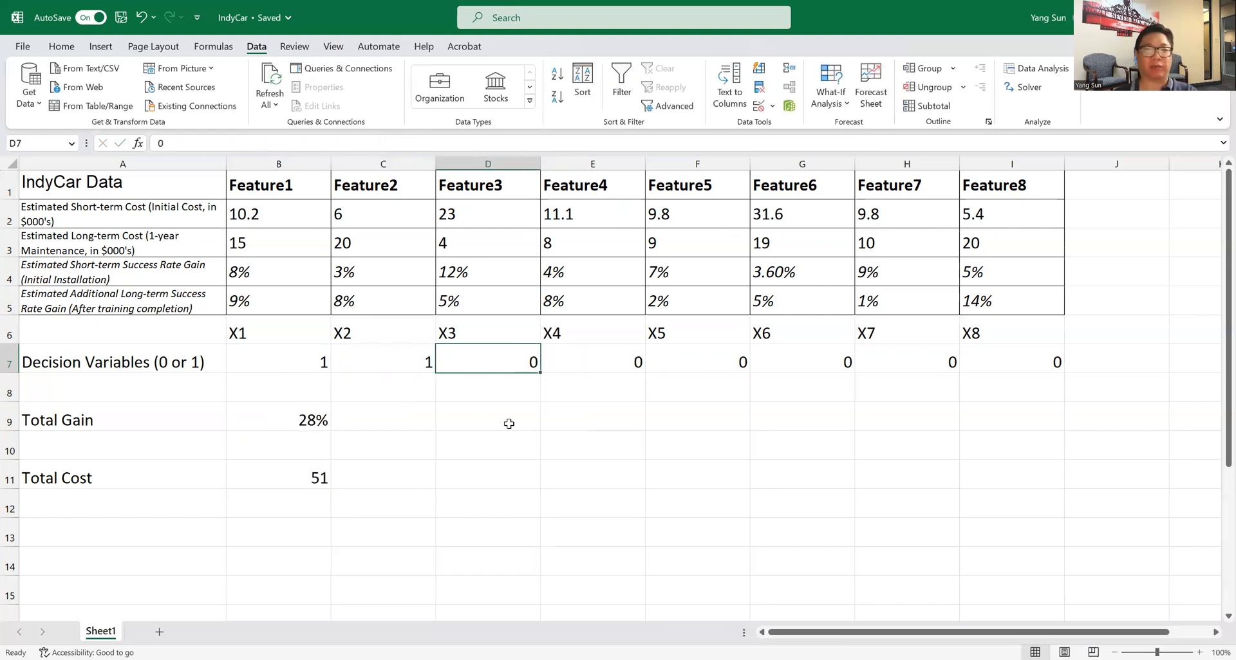
{"action": "type", "text": "1"}
{"action": "key", "text": "Right"}
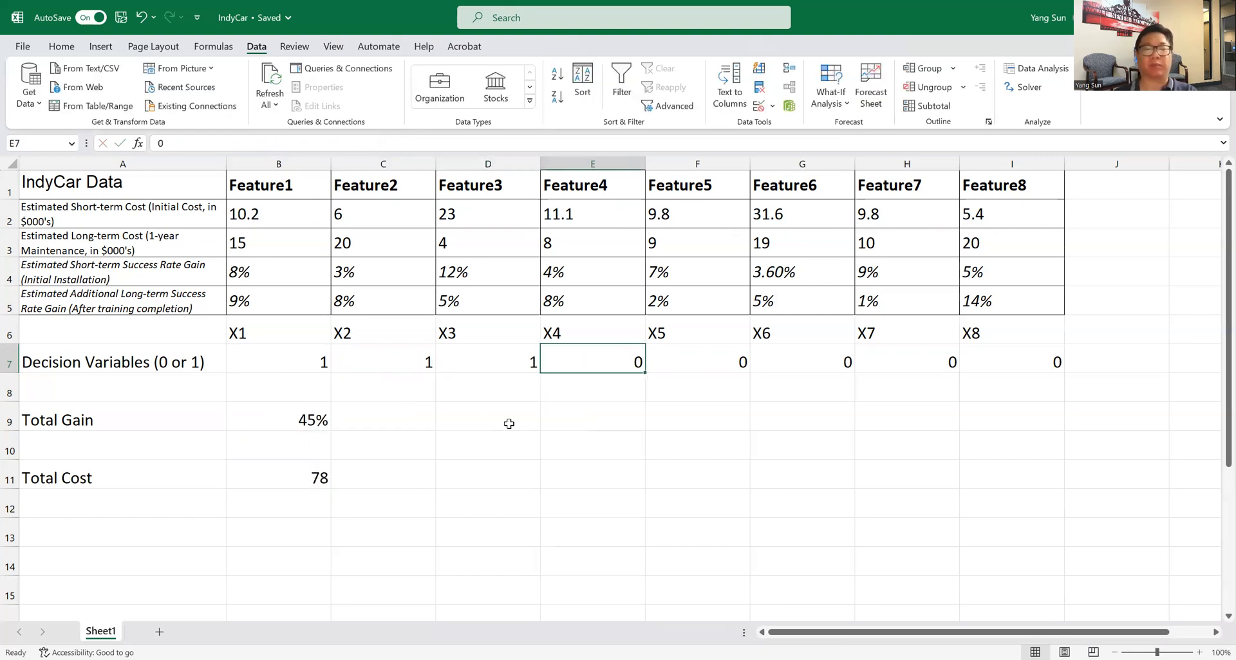
{"action": "type", "text": "1"}
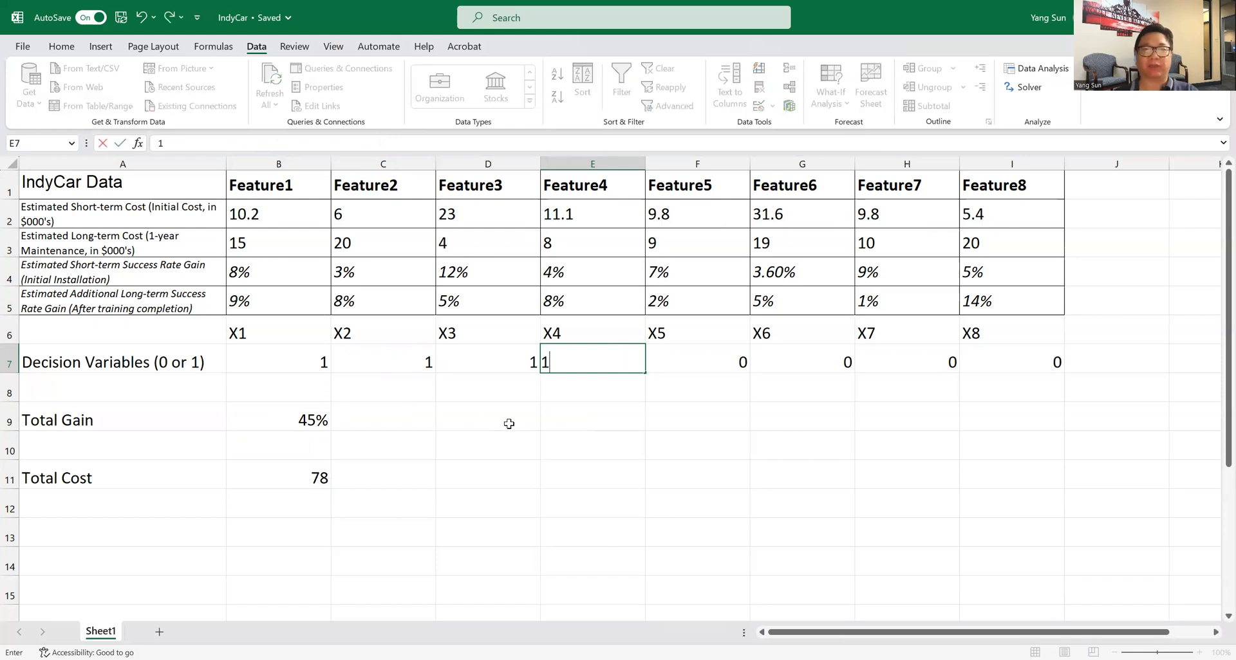
{"action": "key", "text": "Return"}
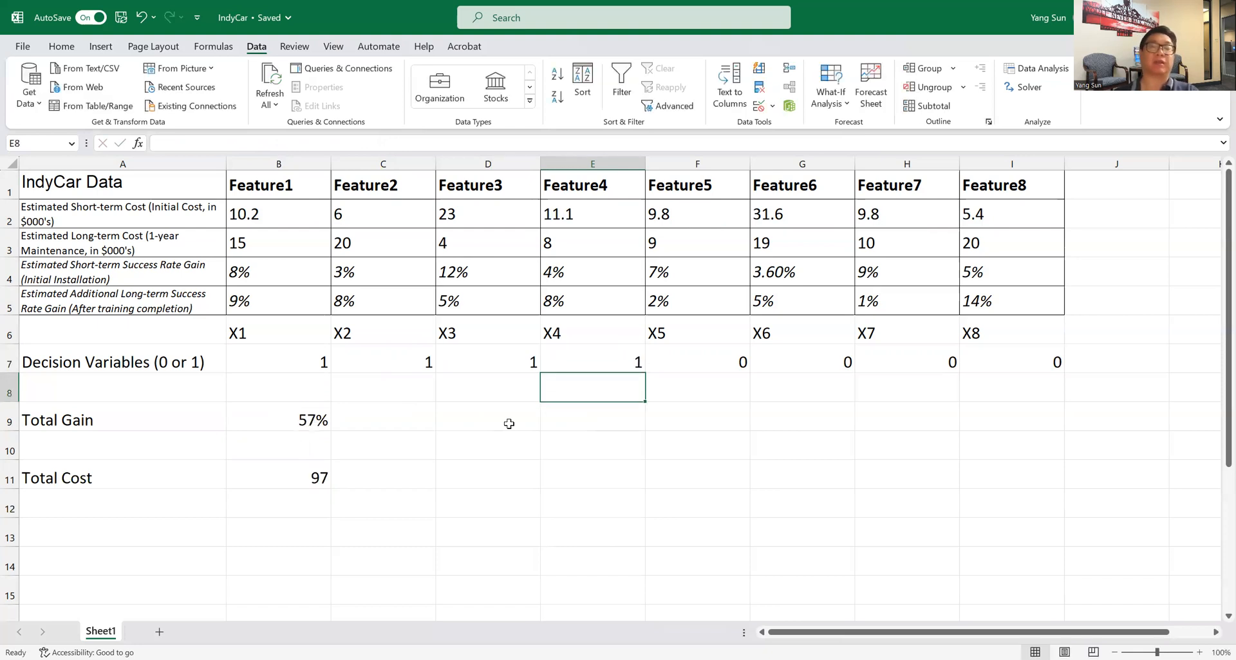
- Enter the budget limit "<=85" in C11 beside the Total Cost value
{"action": "key", "text": "Down"}
{"action": "key", "text": "Down"}
{"action": "key", "text": "Down"}
{"action": "key", "text": "Left"}
{"action": "key", "text": "Left"}
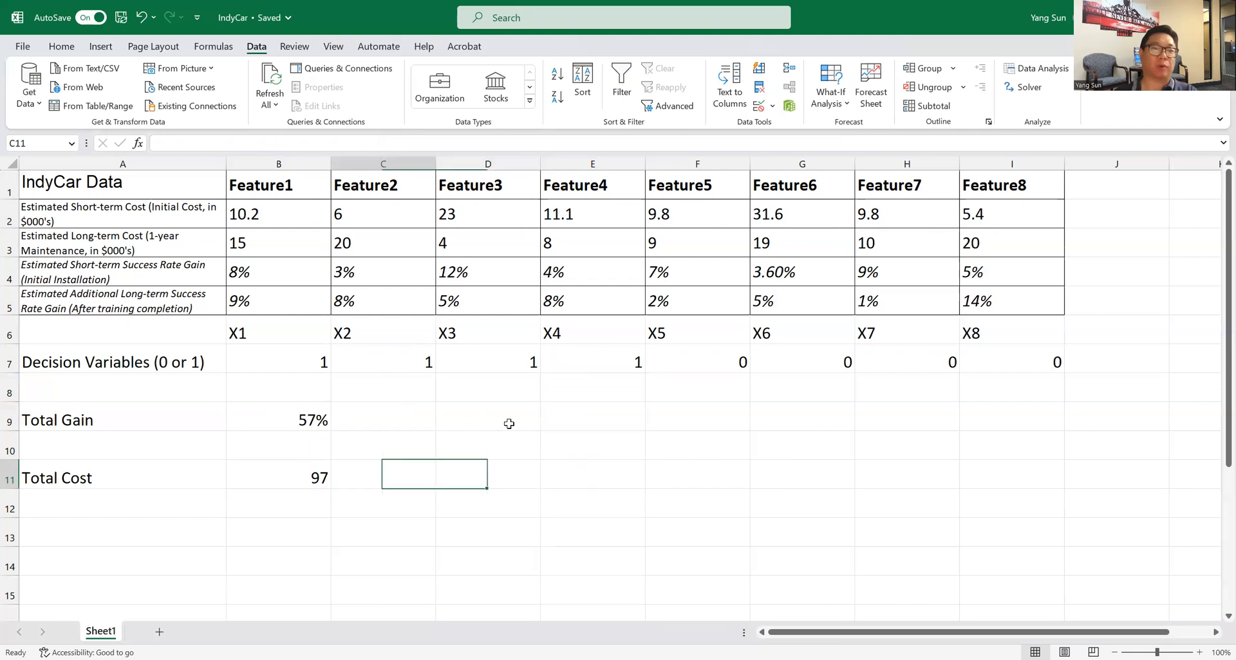
{"action": "type", "text": "<"}
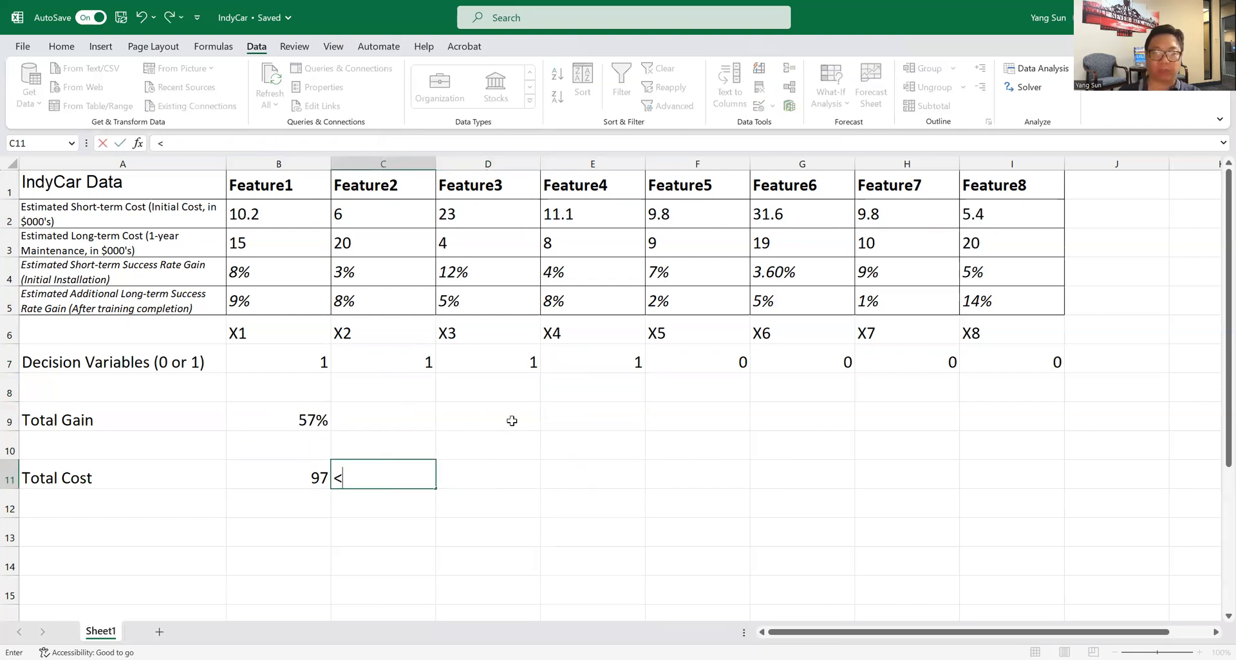
{"action": "type", "text": "=85"}
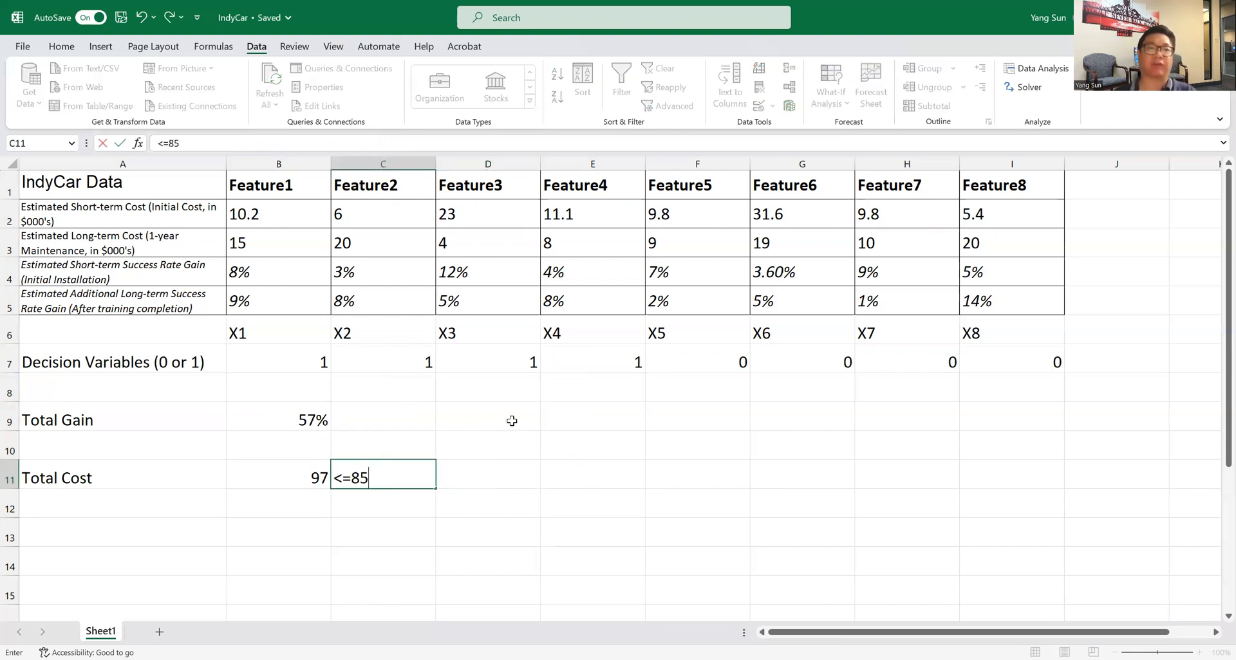
{"action": "key", "text": "Return"}
- Reset decision variables X1 through X4 to 0 by entering 0 in B7 and filling it across to E7
{"action": "key", "text": "Up"}
{"action": "key", "text": "Up"}
{"action": "key", "text": "Up"}
{"action": "key", "text": "Up"}
{"action": "key", "text": "Up"}
{"action": "key", "text": "Left"}
{"action": "key", "text": "Right"}
{"action": "key", "text": "Right"}
{"action": "key", "text": "Right"}
{"action": "key", "text": "Right"}
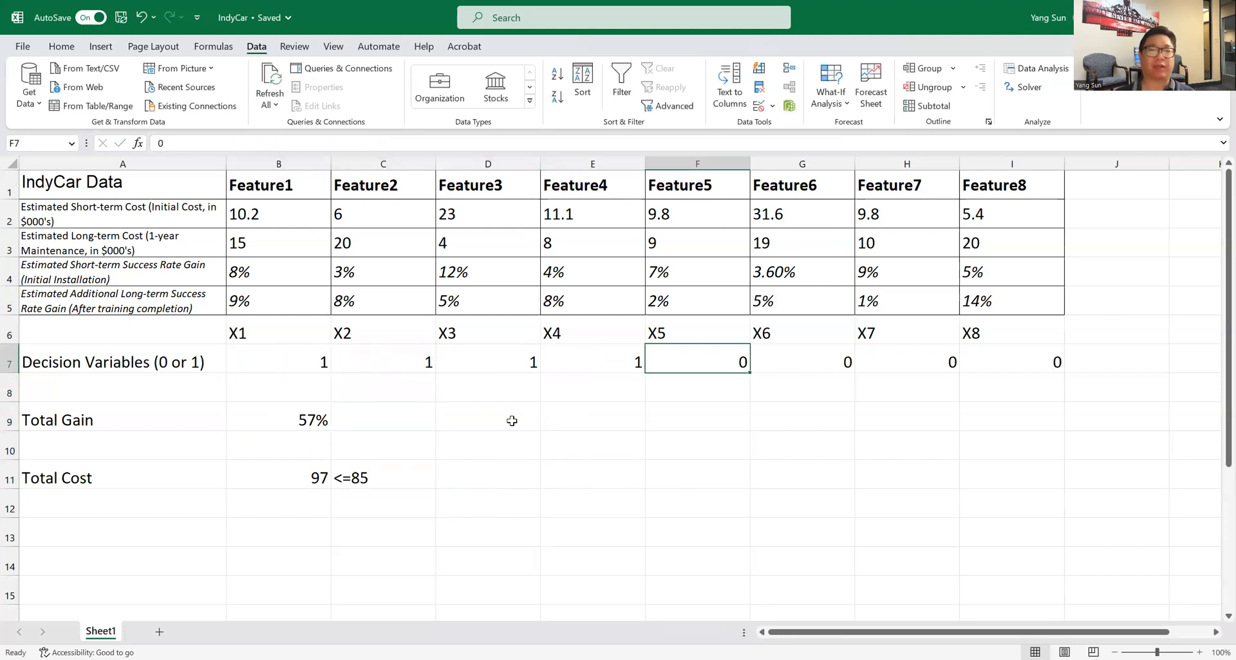
{"action": "key", "text": "Left"}
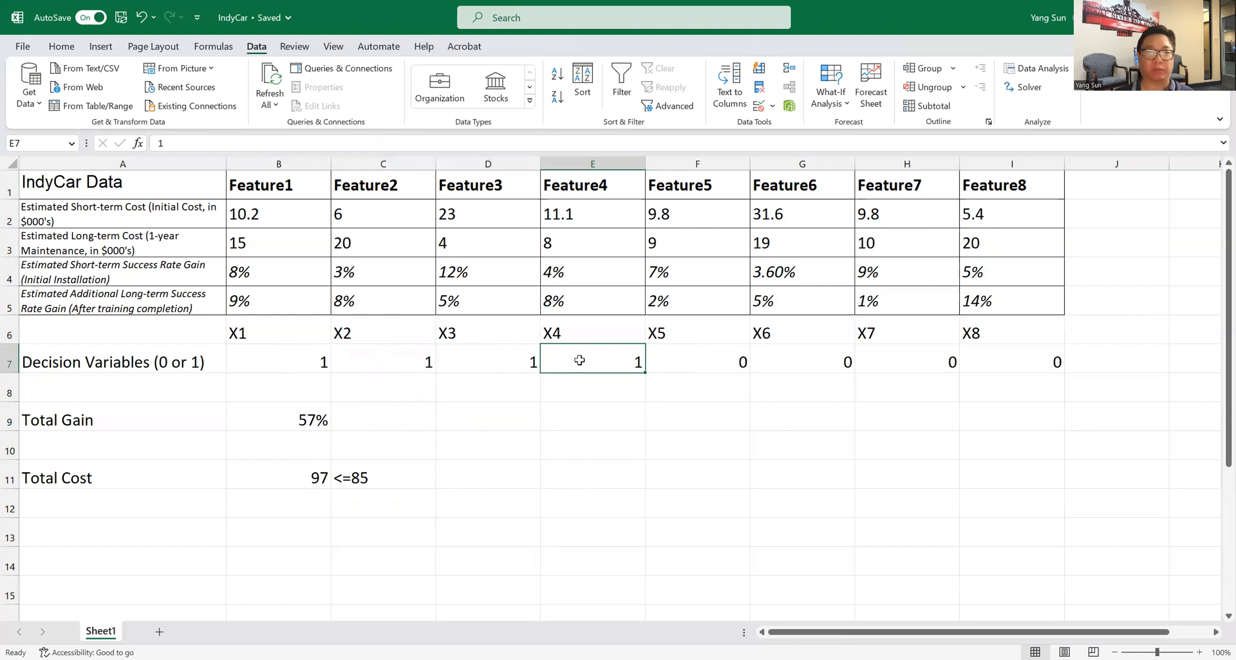
{"action": "left_click_drag", "start_coordinate": [579, 360], "coordinate": [309, 365]}
{"action": "left_click", "coordinate": [307, 364]}
{"action": "type", "text": "0"}
{"action": "key", "text": "Return"}
{"action": "left_click", "coordinate": [306, 363]}
{"action": "left_click_drag", "start_coordinate": [329, 375], "coordinate": [567, 365]}
{"action": "left_click", "coordinate": [559, 435]}
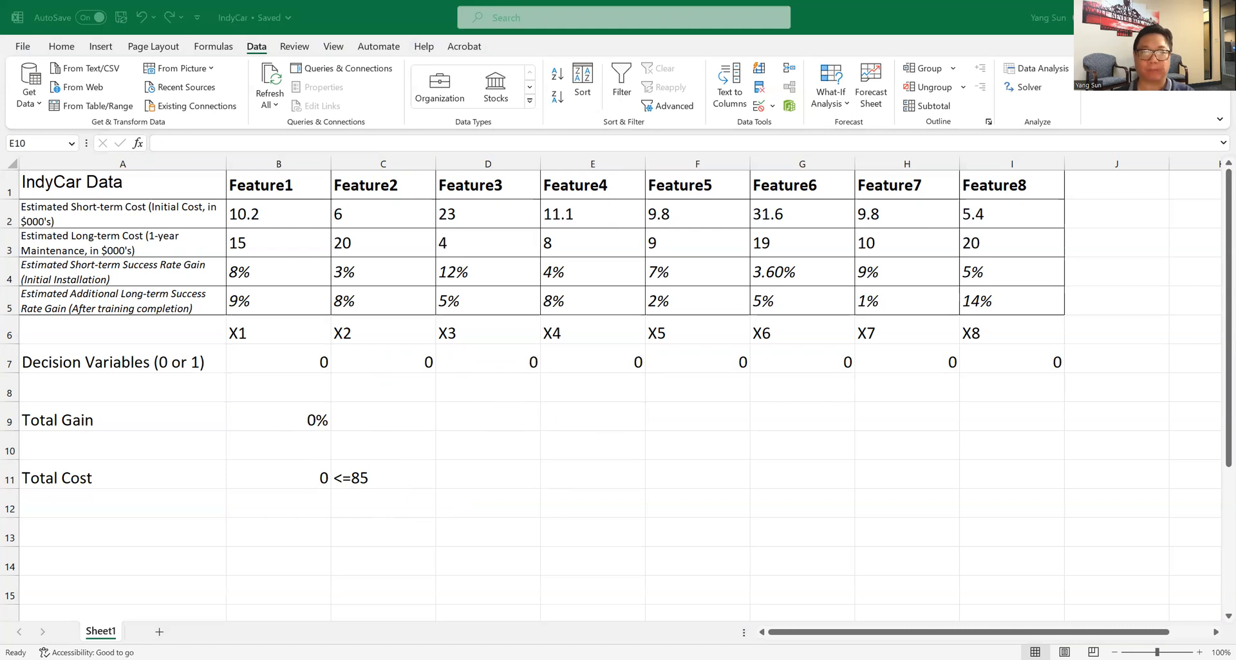
{"action": "left_click", "coordinate": [599, 425]}
{"action": "left_click", "coordinate": [700, 453]}
{"action": "left_click", "coordinate": [582, 468]}
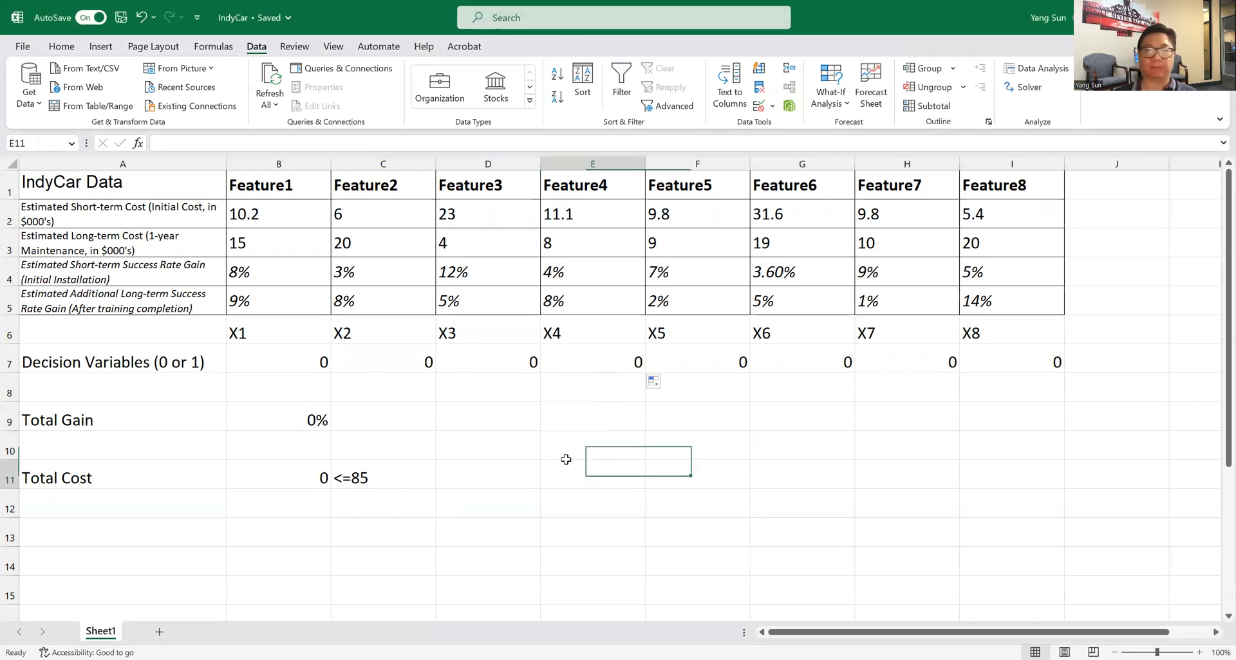
- Write the objective "max: total gain" in cell D9
{"action": "left_click", "coordinate": [516, 420]}
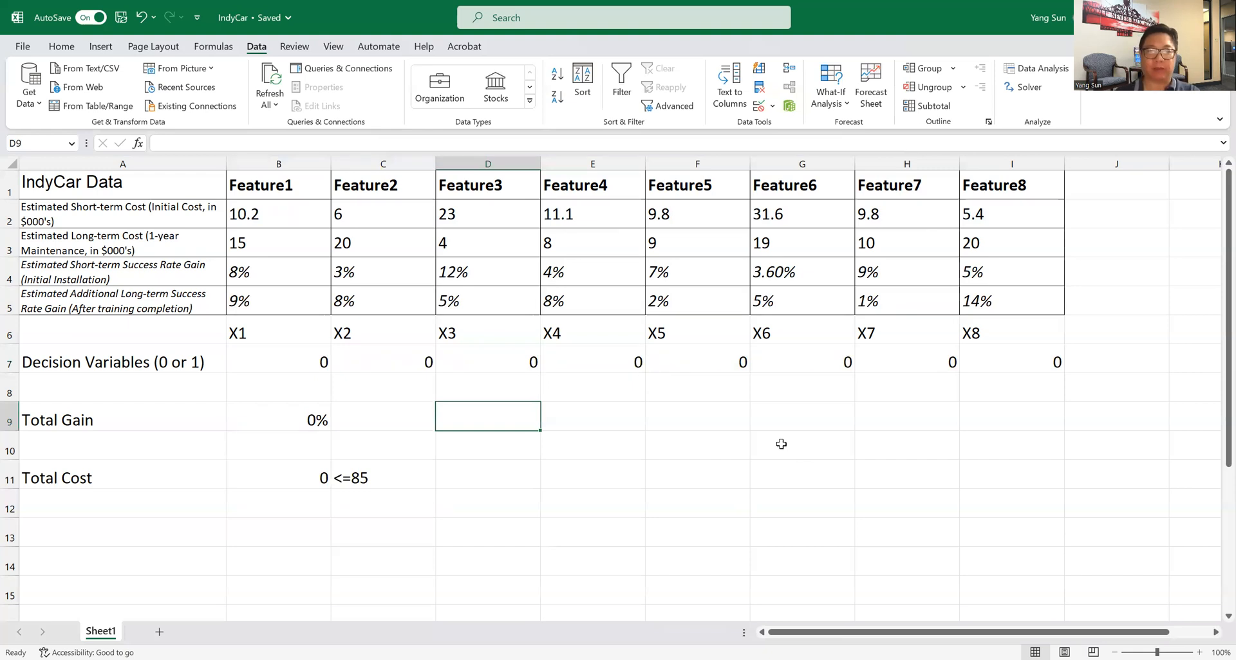
{"action": "type", "text": "m"}
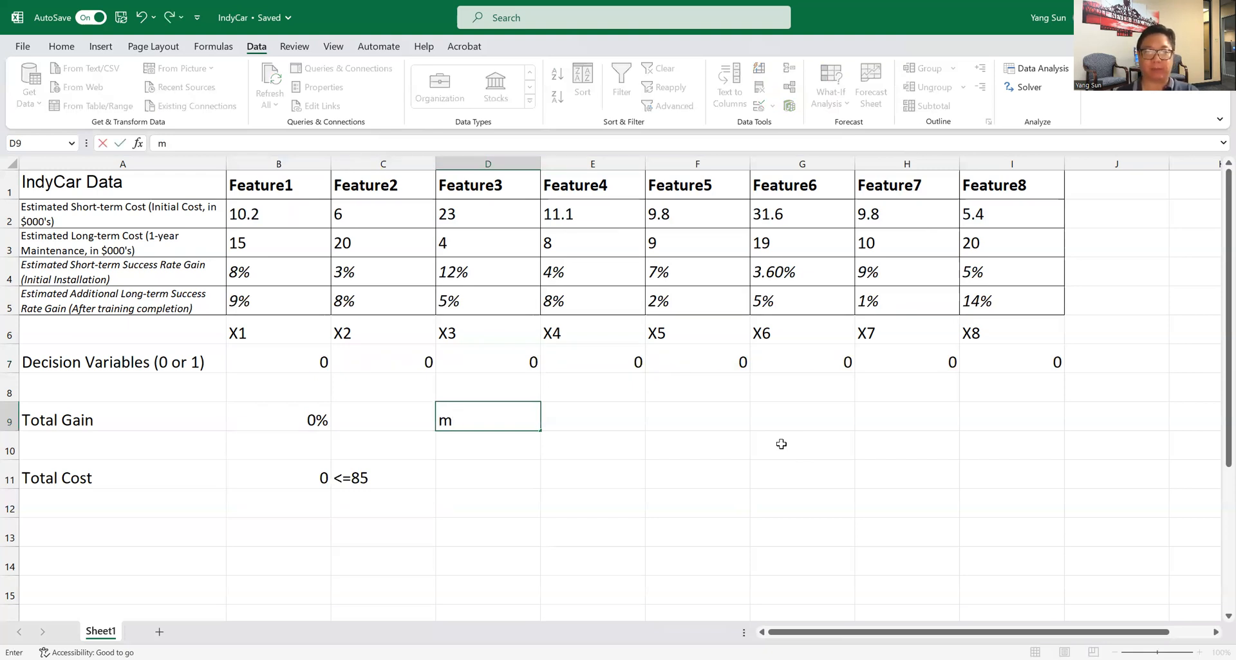
{"action": "type", "text": "ax:"}
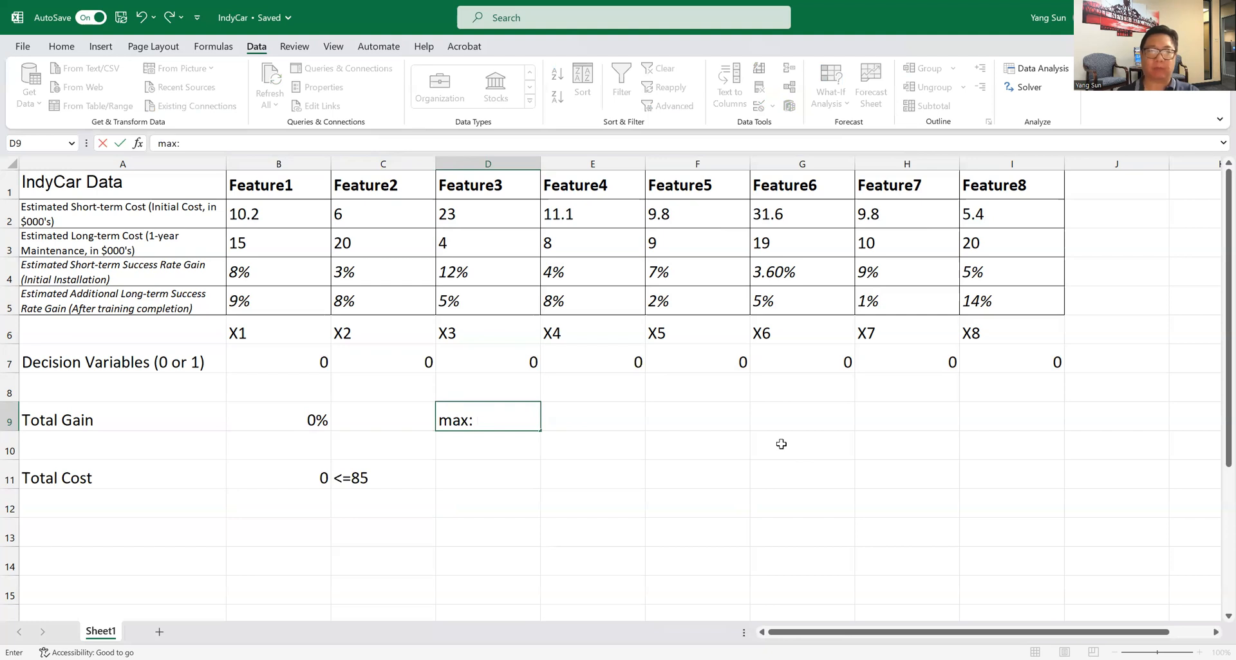
{"action": "type", "text": " total gain"}
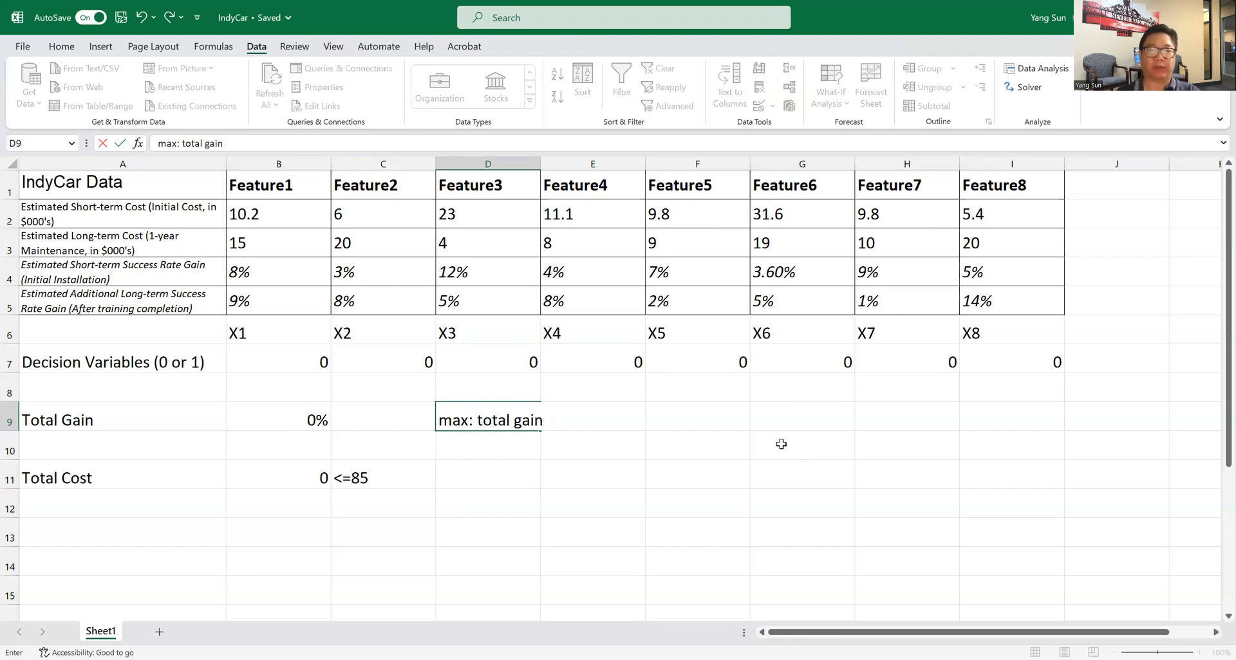
{"action": "key", "text": "Return"}
- Write the budget constraint "subject to: total cost<=85" in cell D10 below the objective
{"action": "type", "text": "suj"}
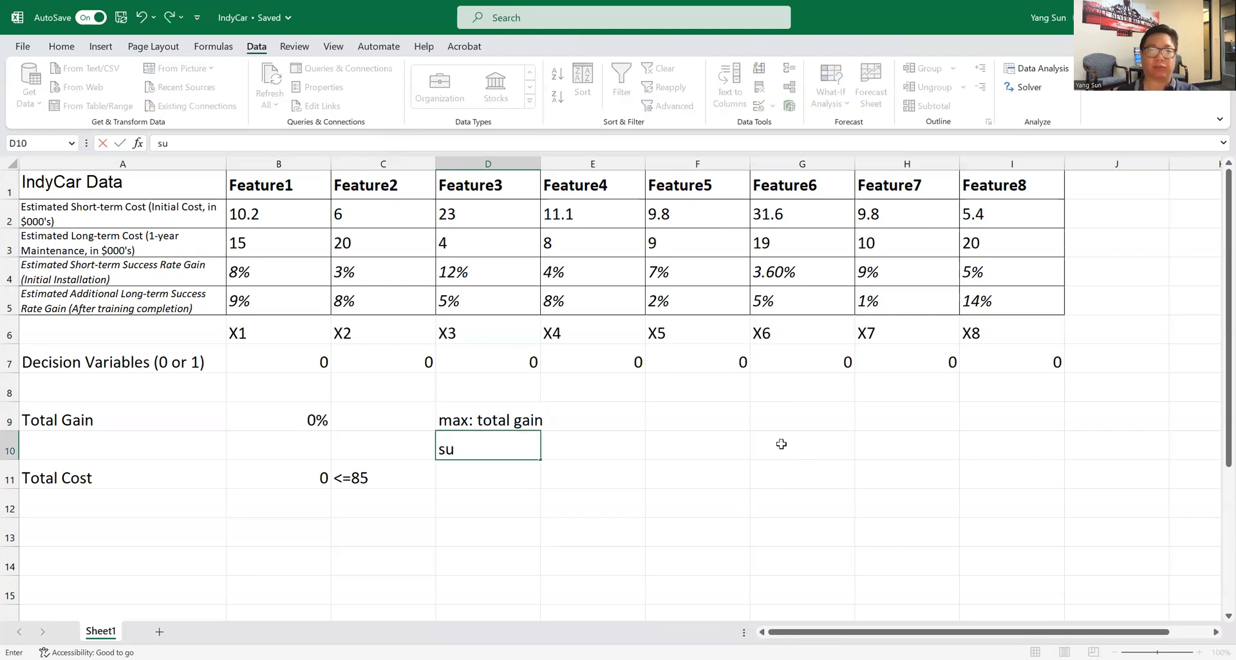
{"action": "key", "text": "BackSpace"}
{"action": "key", "text": "BackSpace"}
{"action": "type", "text": "ubjec"}
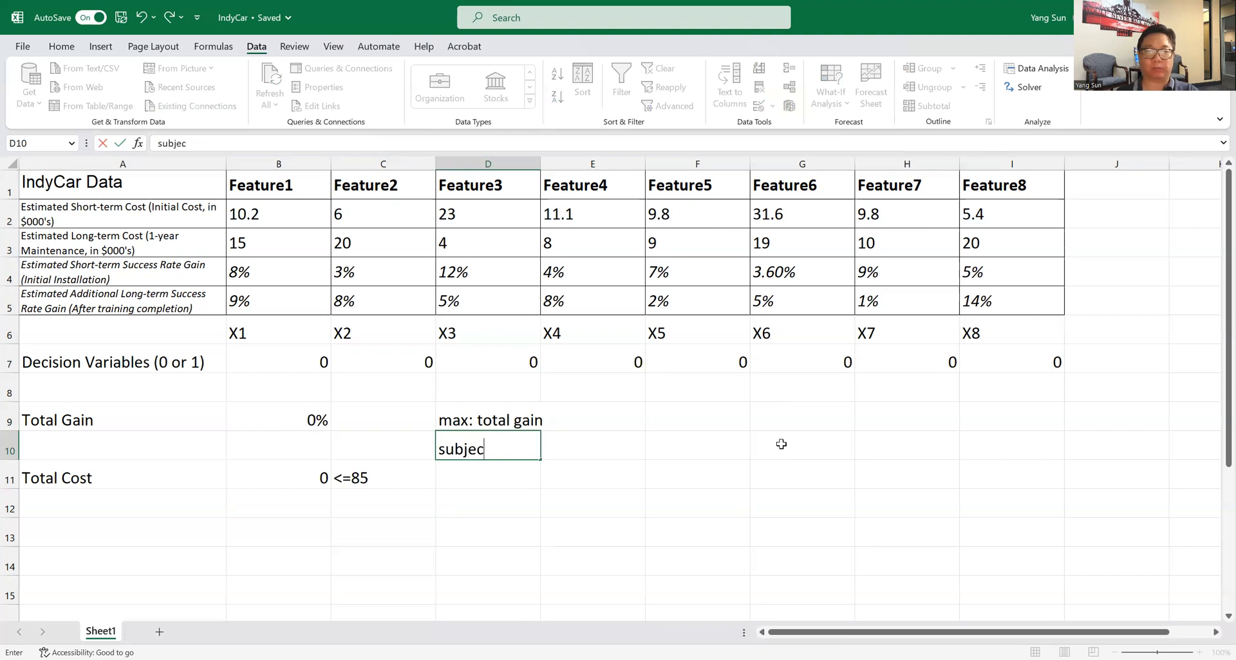
{"action": "type", "text": "t to:  t"}
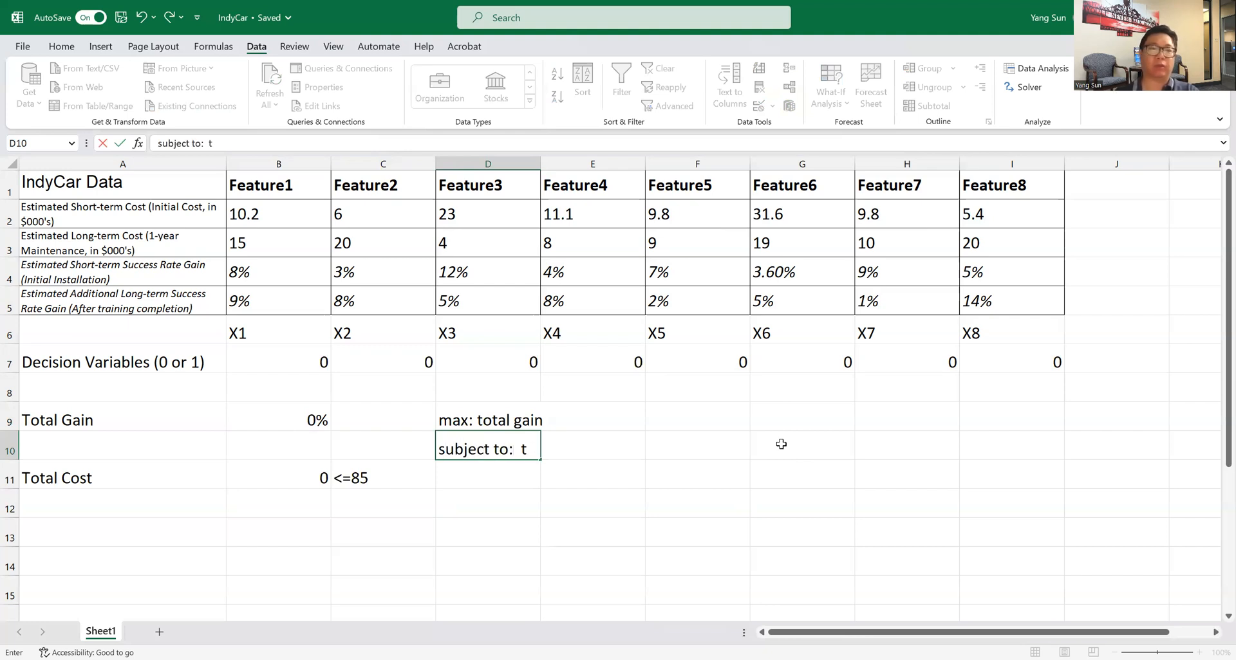
{"action": "type", "text": "otal cost<>=85"}
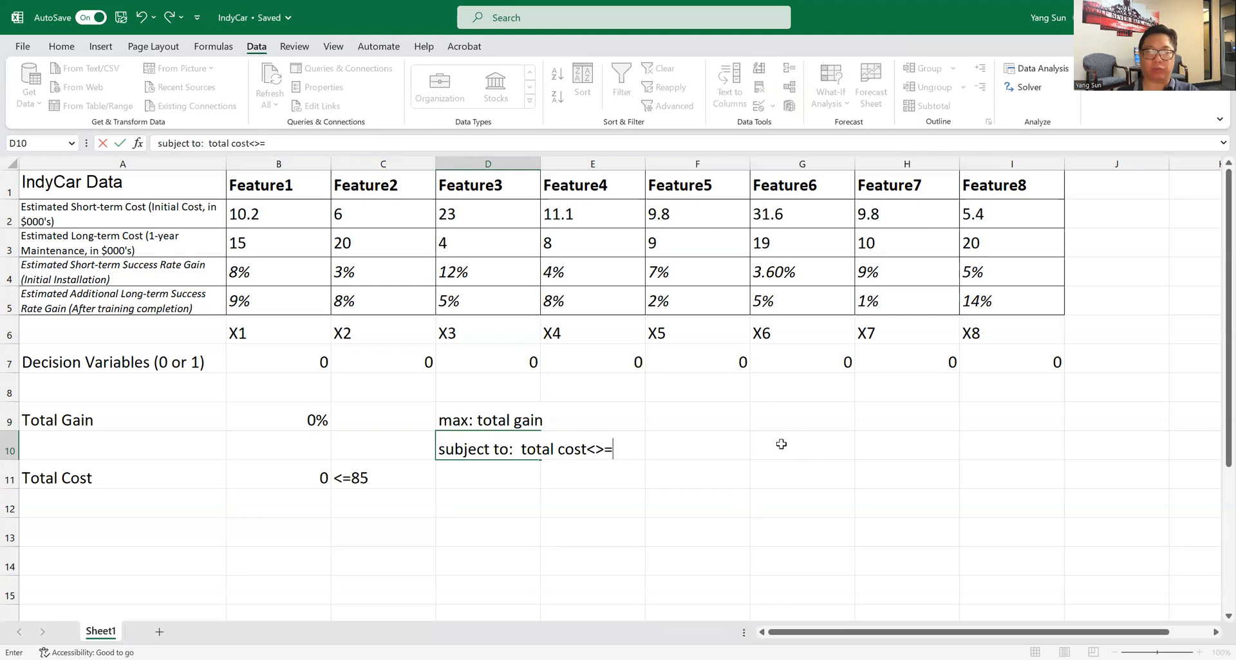
{"action": "key", "text": "BackSpace"}
{"action": "key", "text": "BackSpace"}
{"action": "key", "text": "BackSpace"}
{"action": "key", "text": "BackSpace"}
{"action": "type", "text": "=85"}
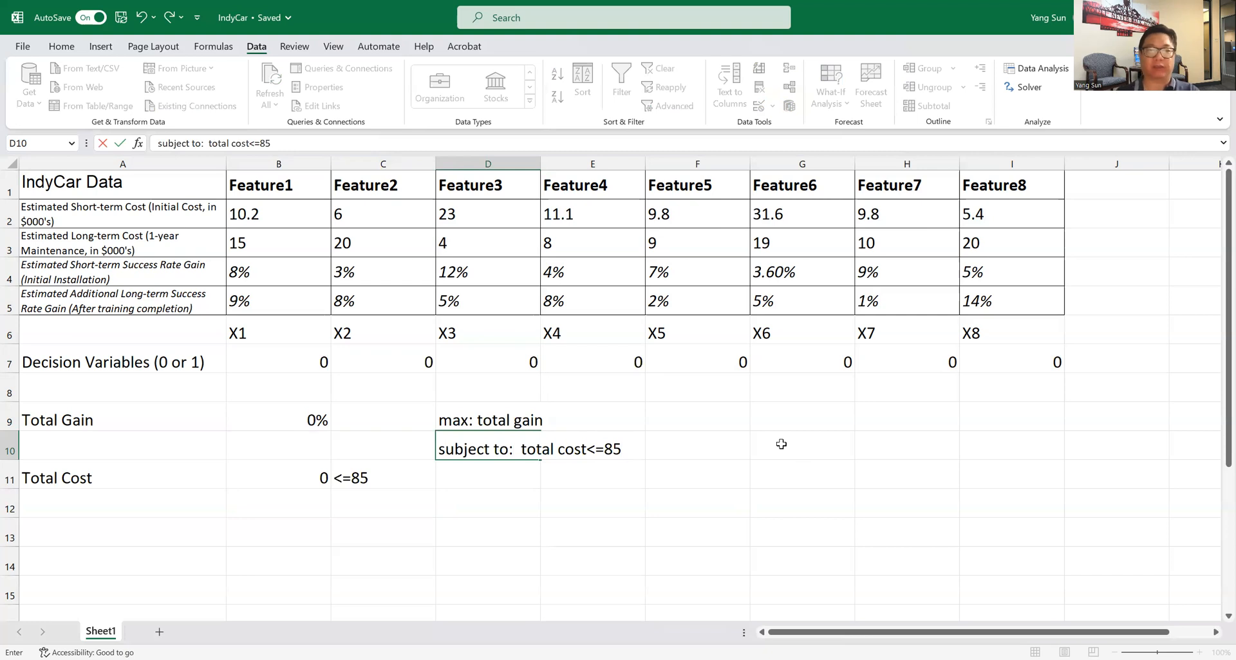
{"action": "key", "text": "Return"}
- Add the note "all x's are binary" in cell D11
{"action": "type", "text": "all"}
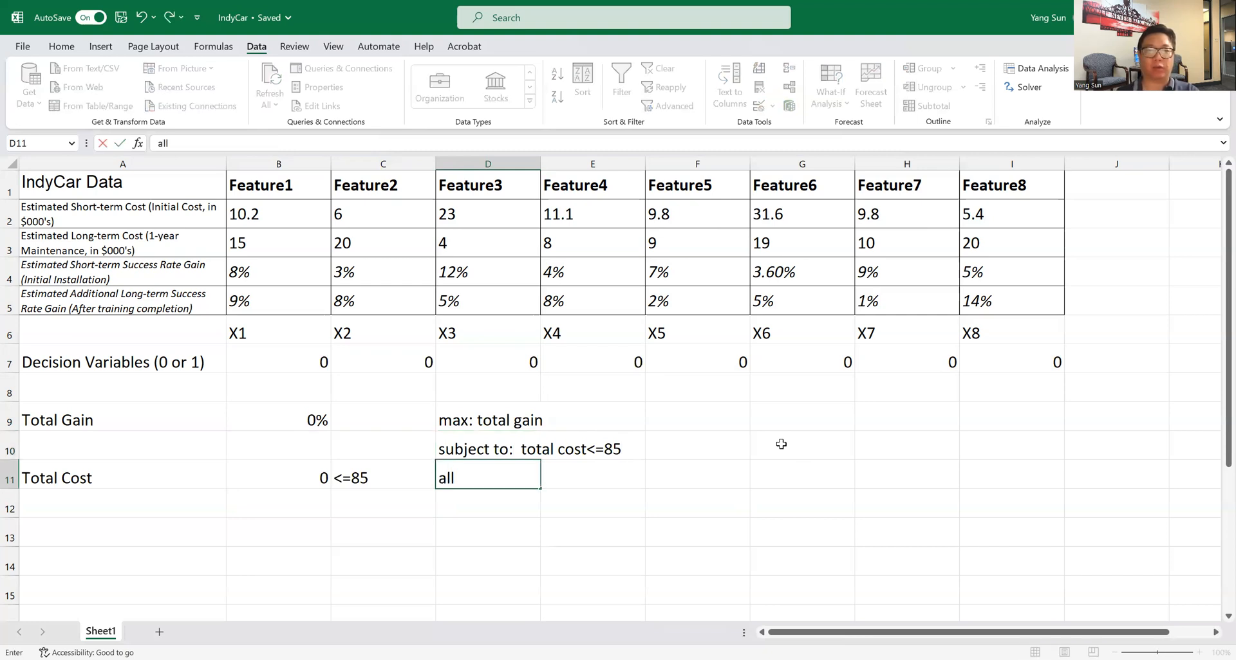
{"action": "type", "text": " x's"}
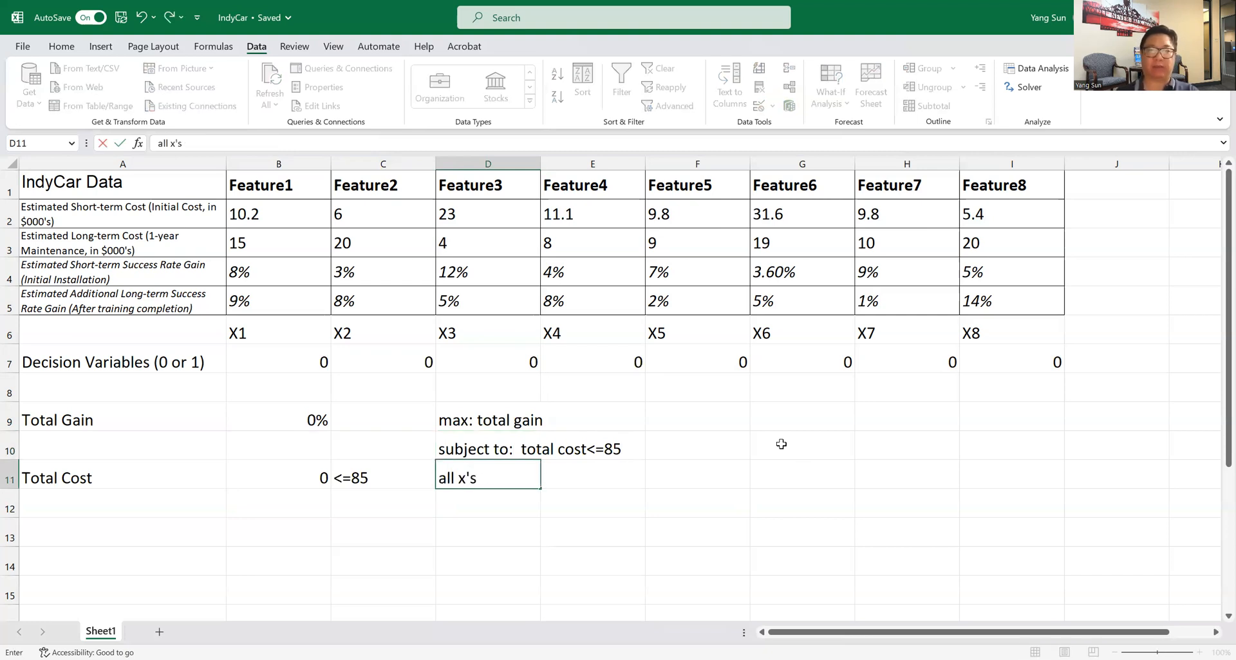
{"action": "type", "text": " are binary"}
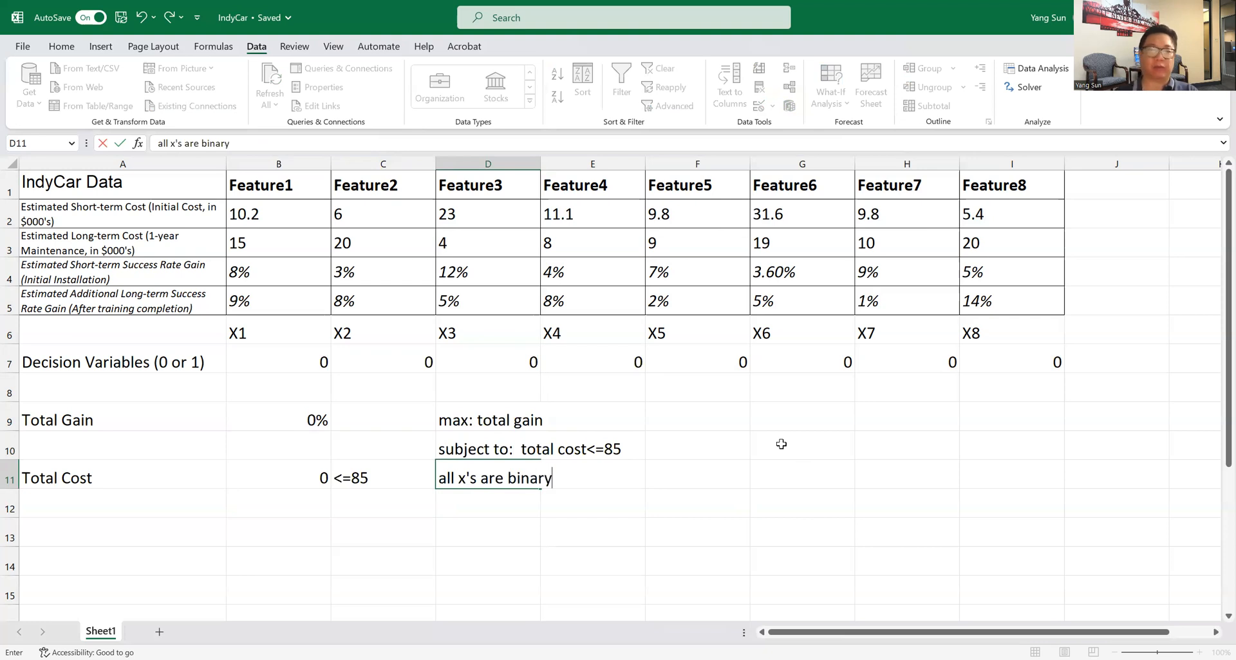
{"action": "key", "text": "Return"}
- Delete the objective and constraint notes in D9:D11
{"action": "key", "text": "Up"}
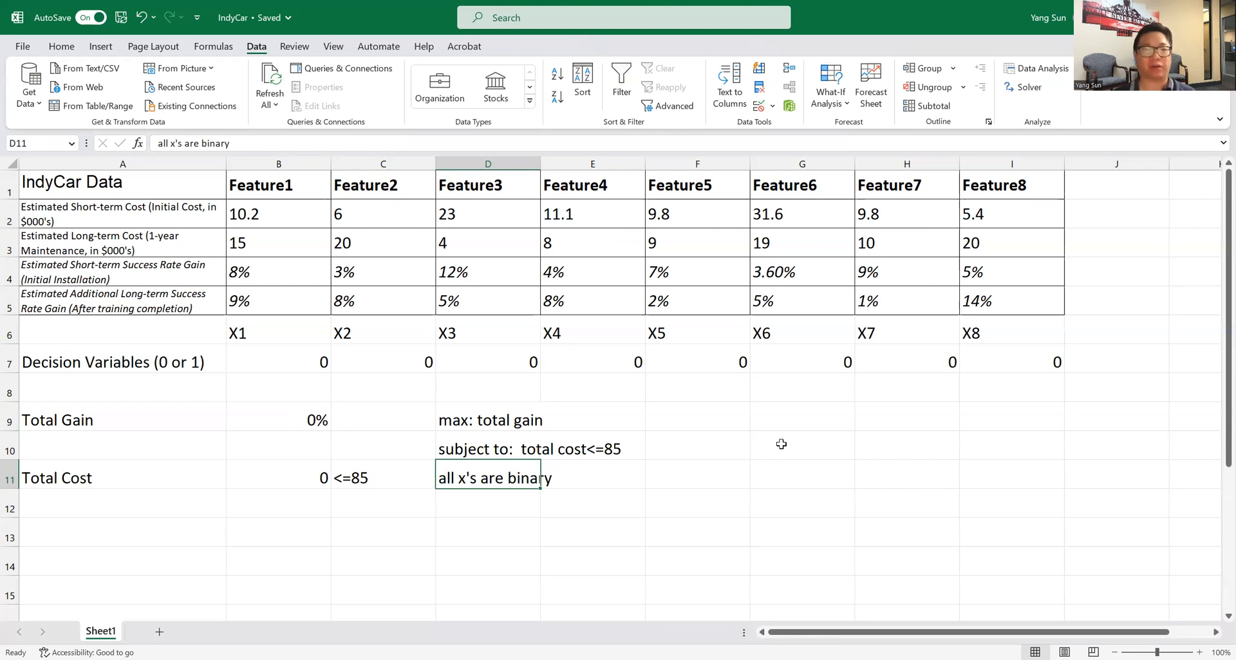
{"action": "key", "text": "Up"}
{"action": "key", "text": "Up"}
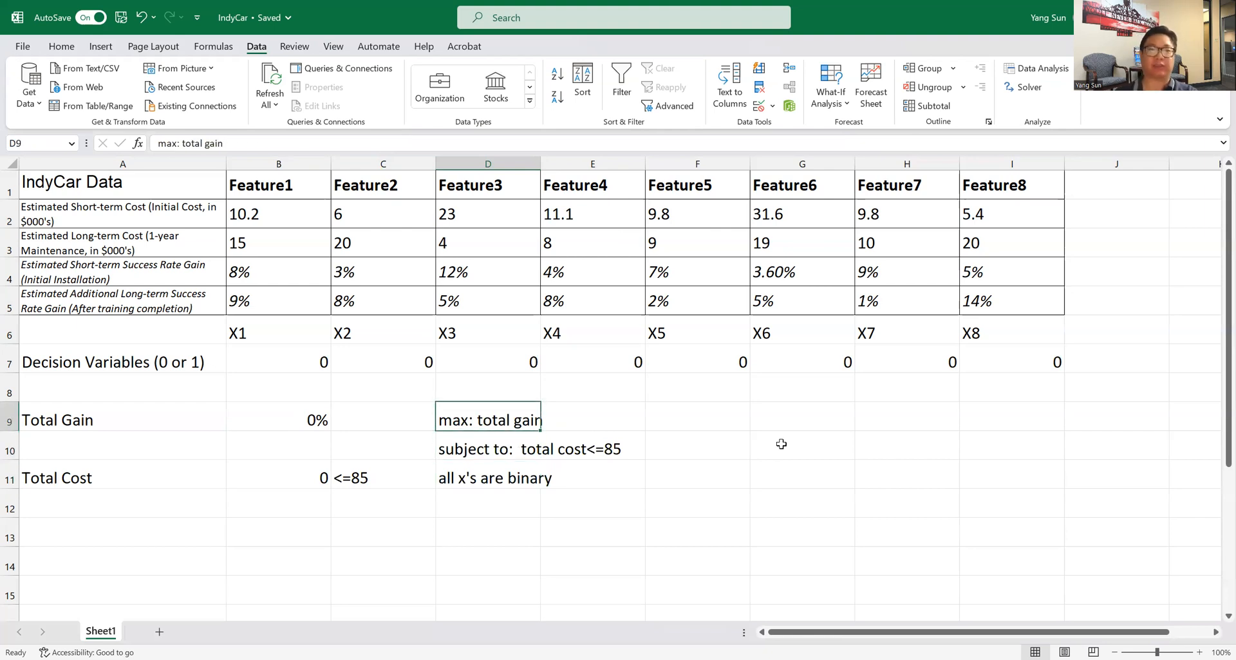
{"action": "key", "text": "shift+Down"}
{"action": "key", "text": "shift+Down"}
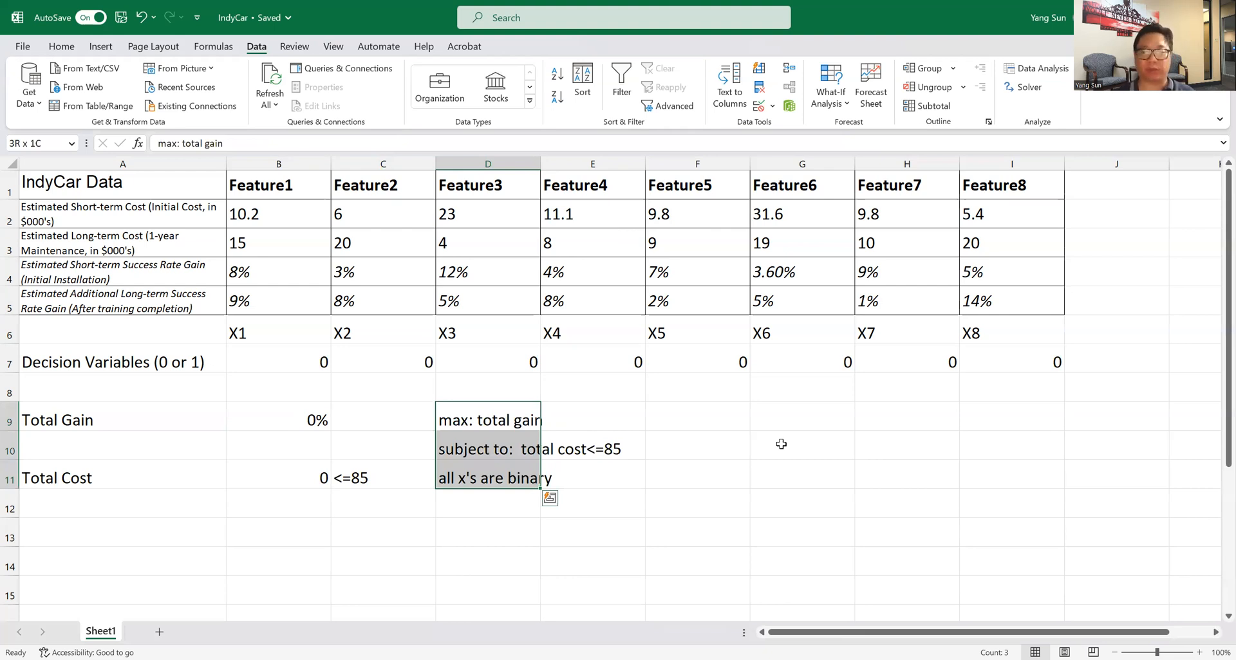
{"action": "key", "text": "Delete"}
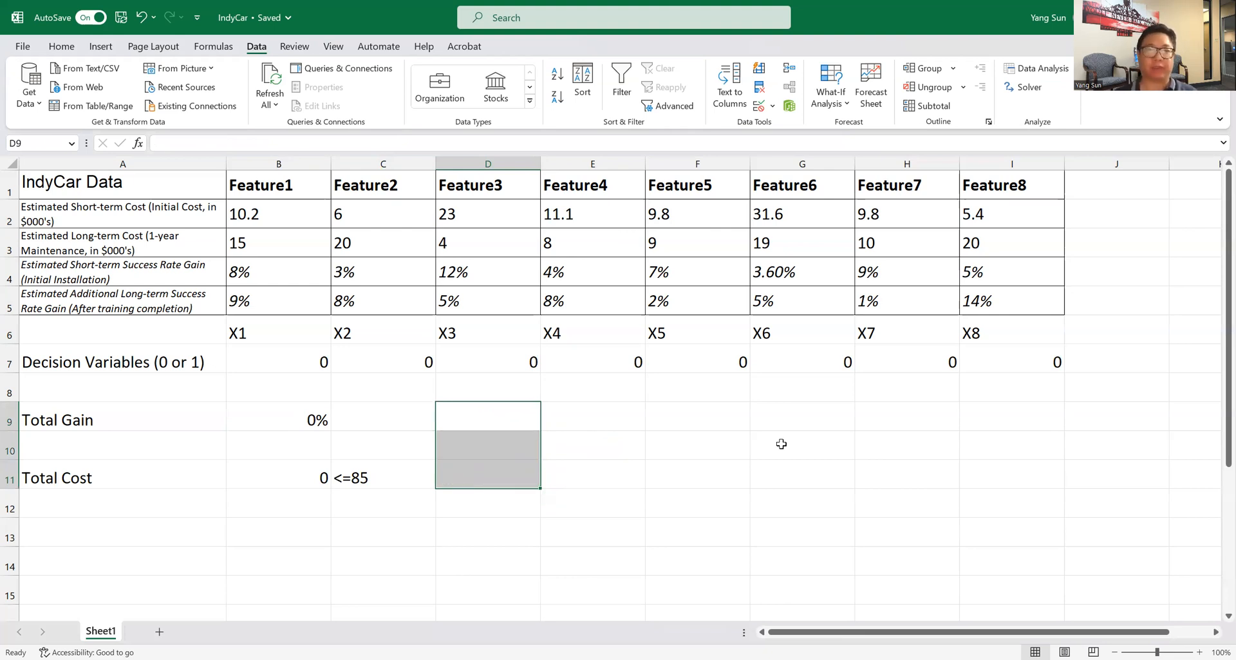
{"action": "left_click", "coordinate": [566, 381]}
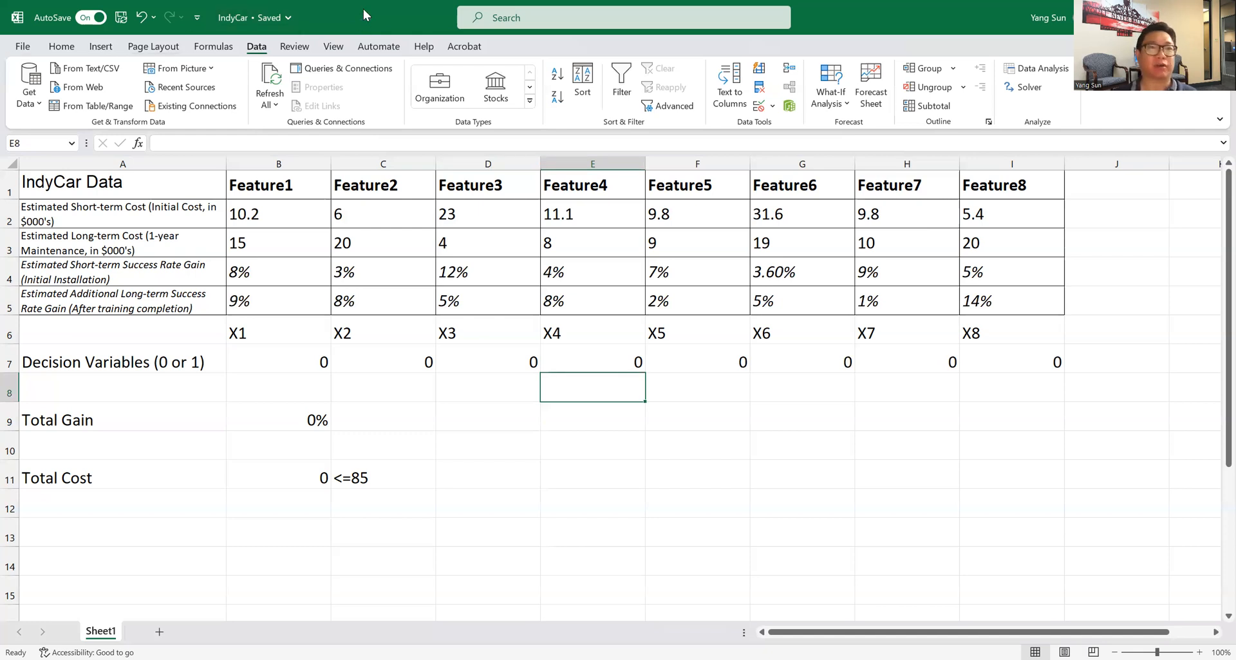
- Check in the manageable Excel add-ins that Solver Add-in is enabled
{"action": "left_click", "coordinate": [23, 47]}
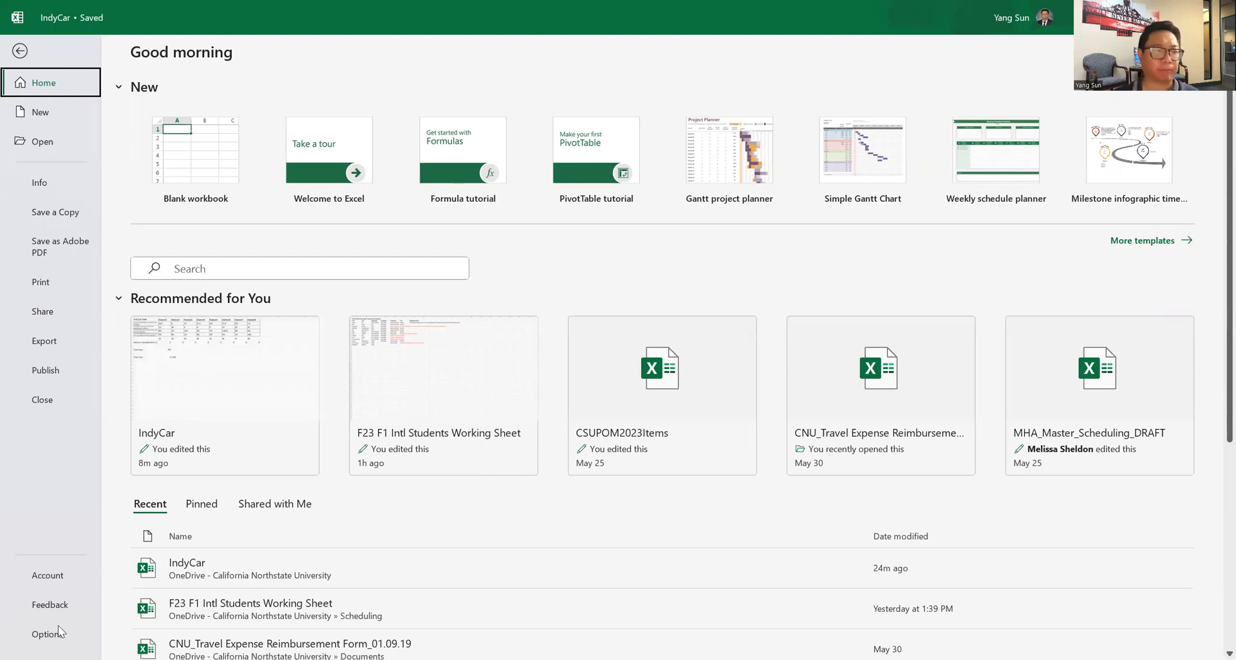
{"action": "key", "text": "Escape"}
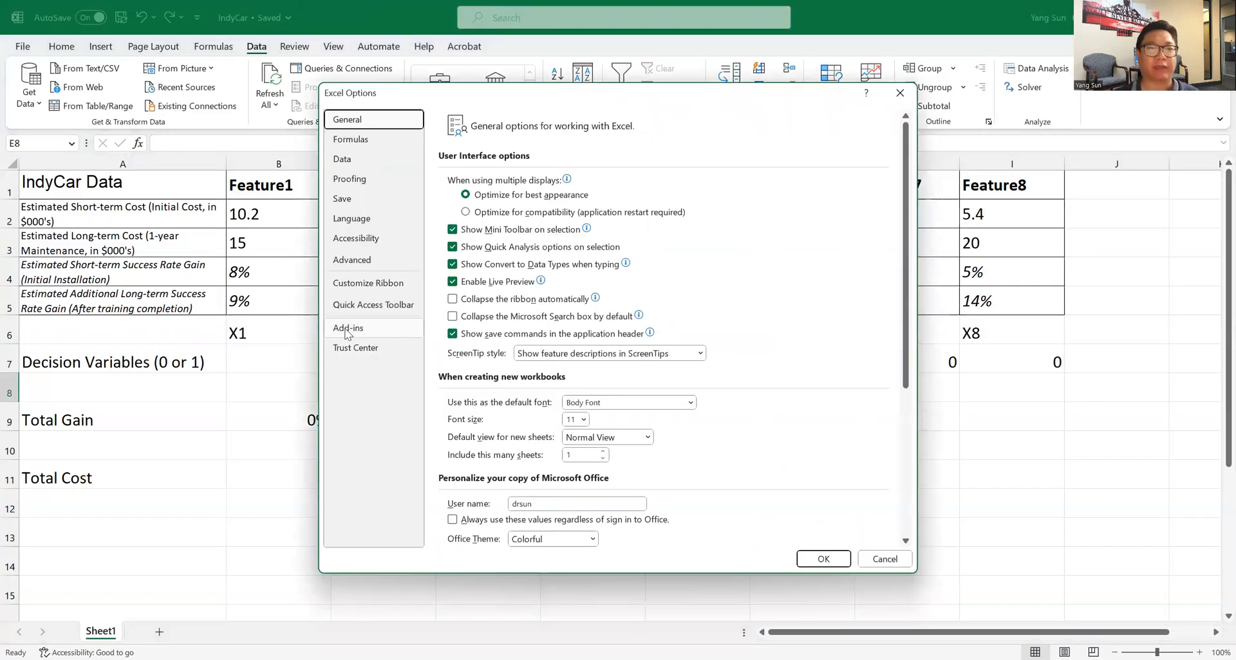
{"action": "left_click", "coordinate": [347, 329]}
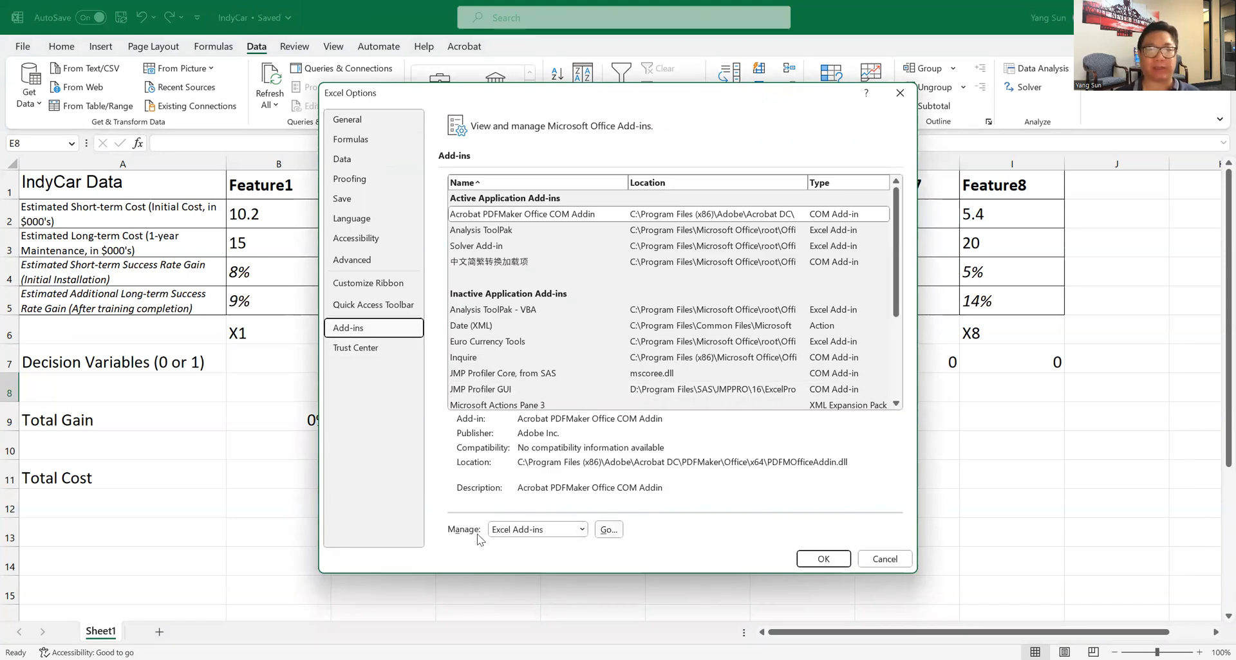
{"action": "key", "text": "alt+g"}
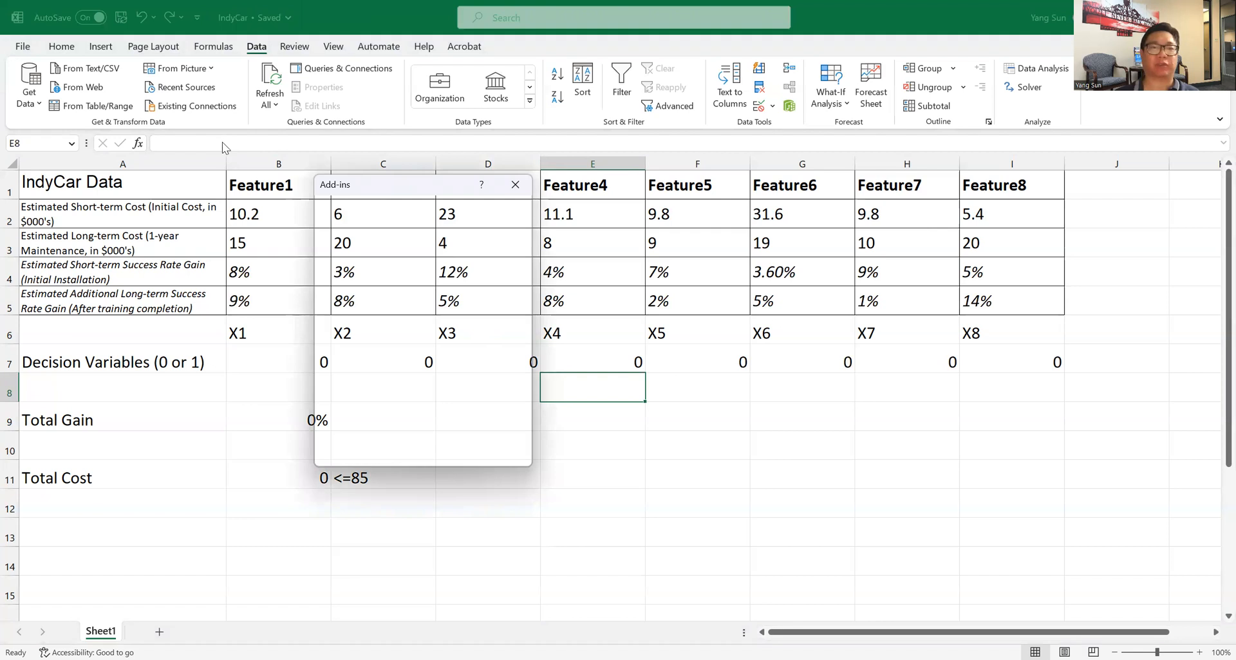
{"action": "left_click_drag", "start_coordinate": [405, 187], "coordinate": [456, 367]}
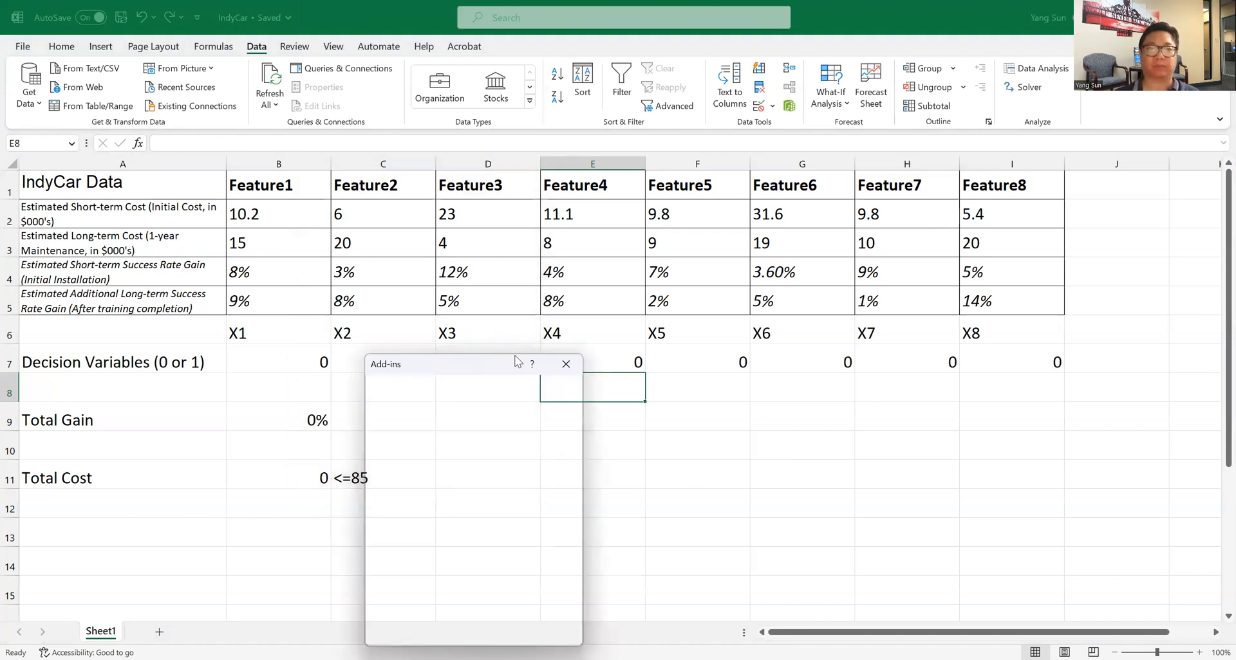
{"action": "left_click", "coordinate": [406, 372]}
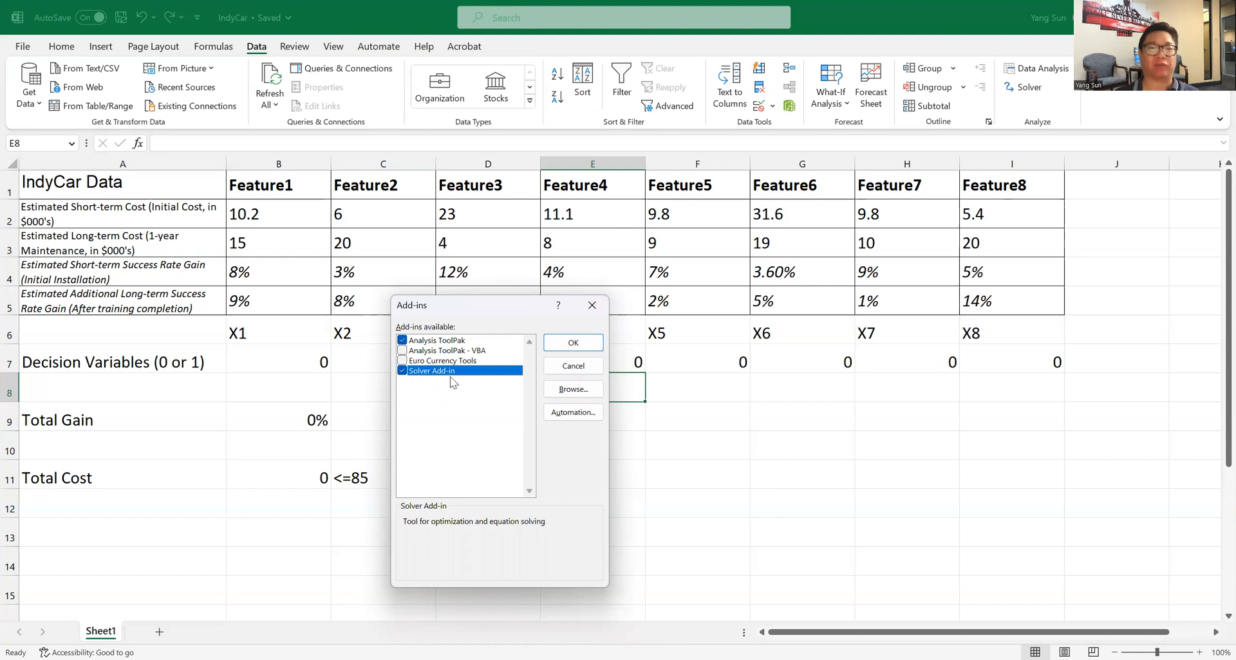
{"action": "left_click", "coordinate": [563, 344]}
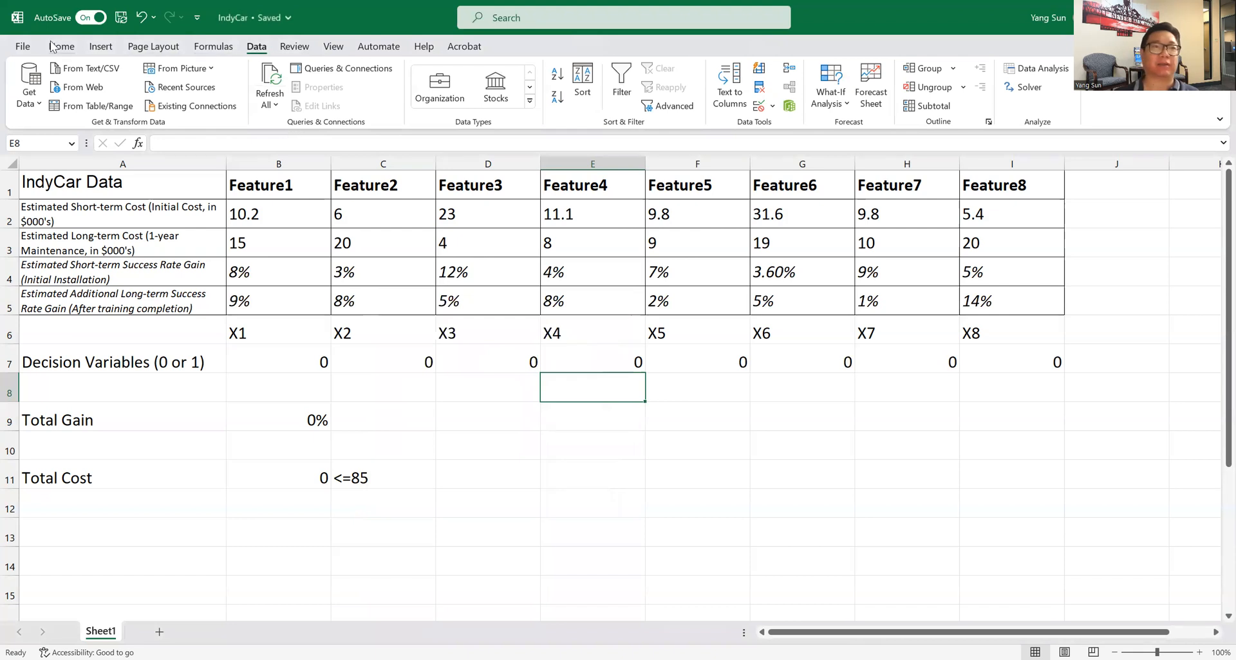
- Open Solver and reset all of its options and cell selections
{"action": "left_click", "coordinate": [256, 46]}
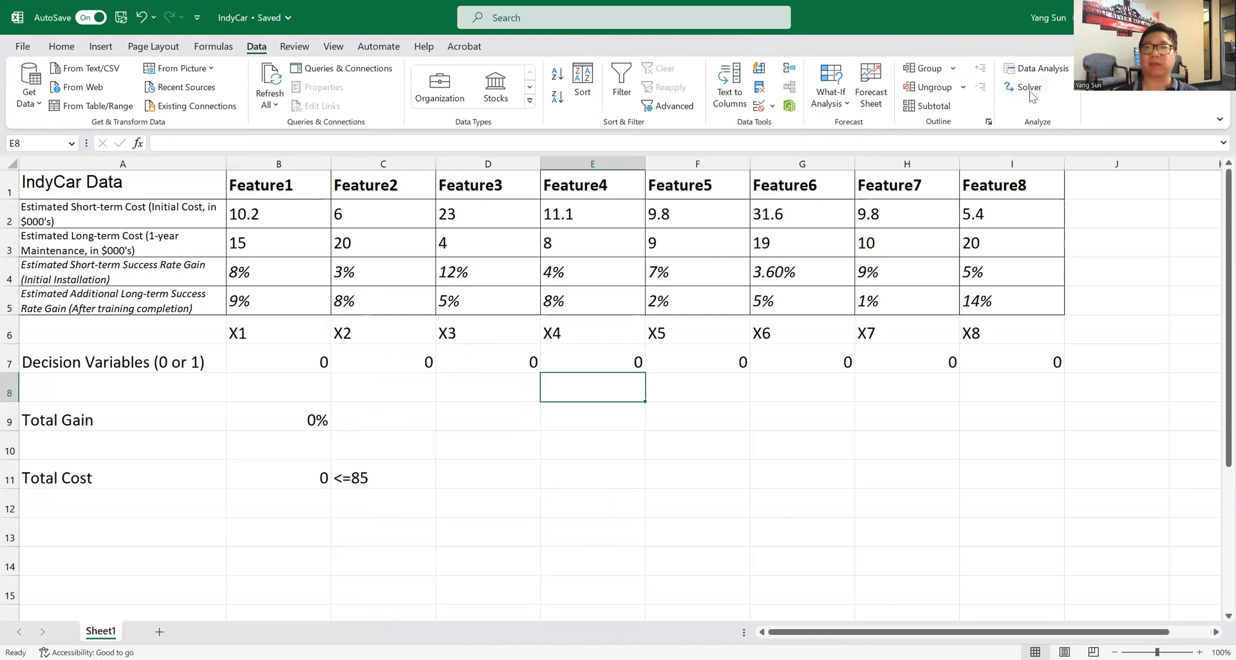
{"action": "left_click", "coordinate": [1028, 88]}
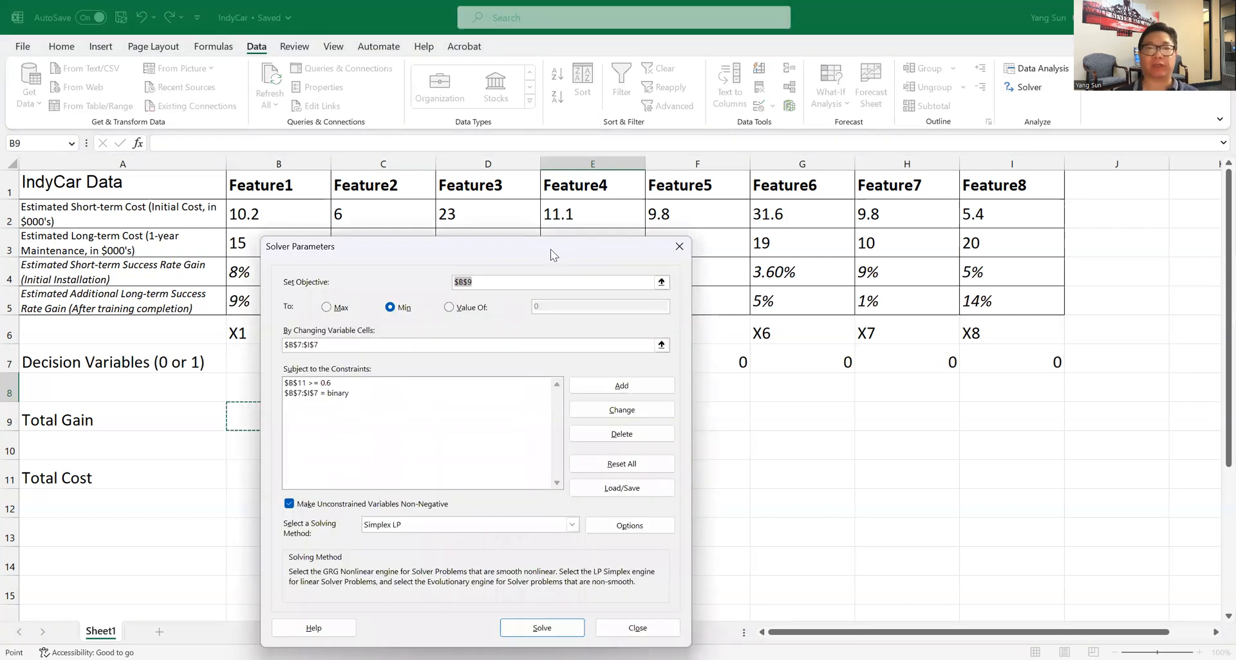
{"action": "left_click_drag", "start_coordinate": [962, 135], "coordinate": [960, 137]}
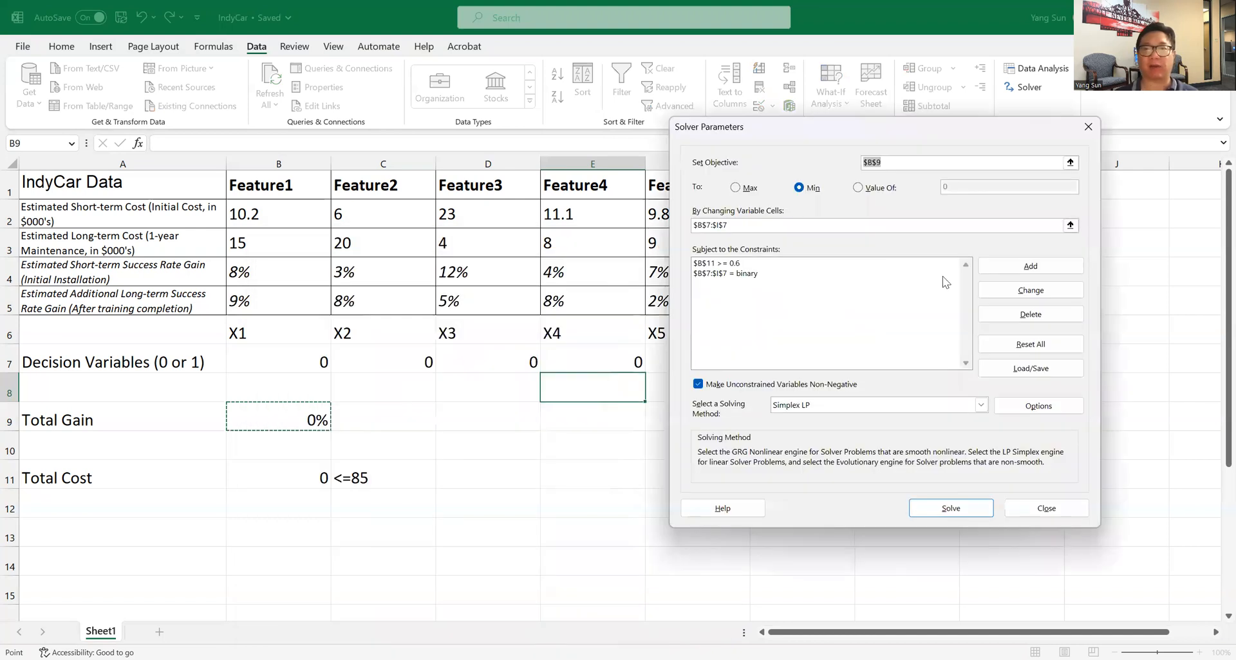
{"action": "left_click", "coordinate": [1024, 344]}
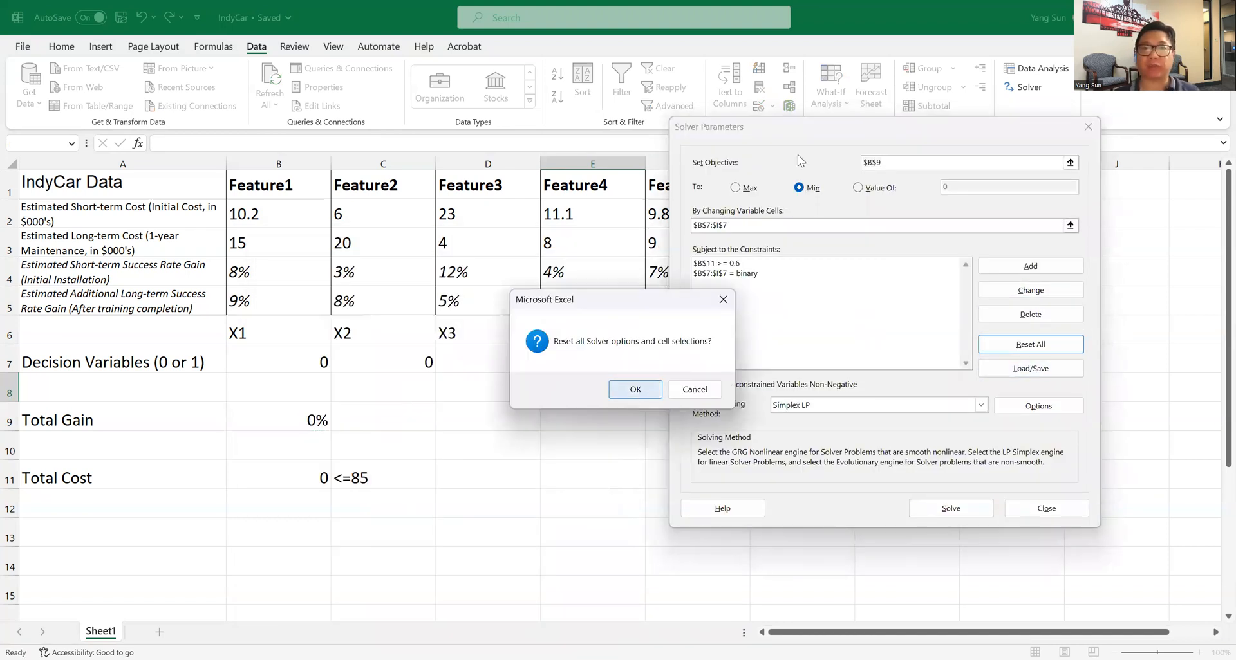
{"action": "key", "text": "Return"}
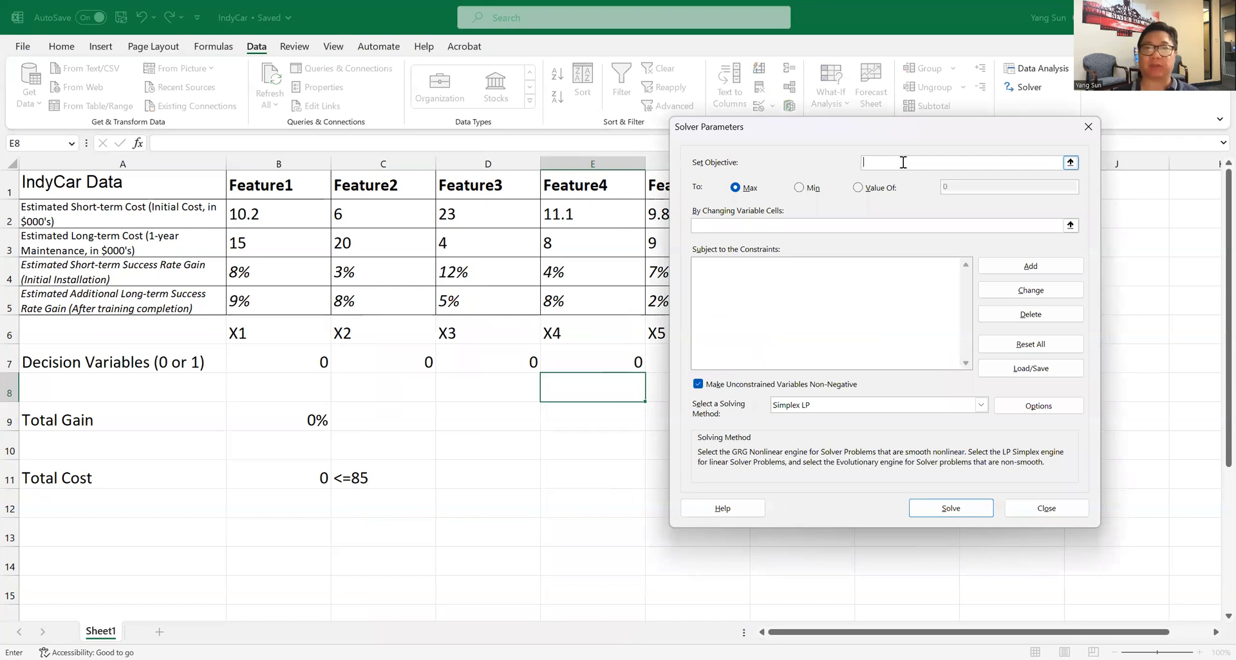
- Set the Solver objective to maximize Total Gain in B9 by changing the decision variable cells B7:I7
{"action": "left_click", "coordinate": [288, 419]}
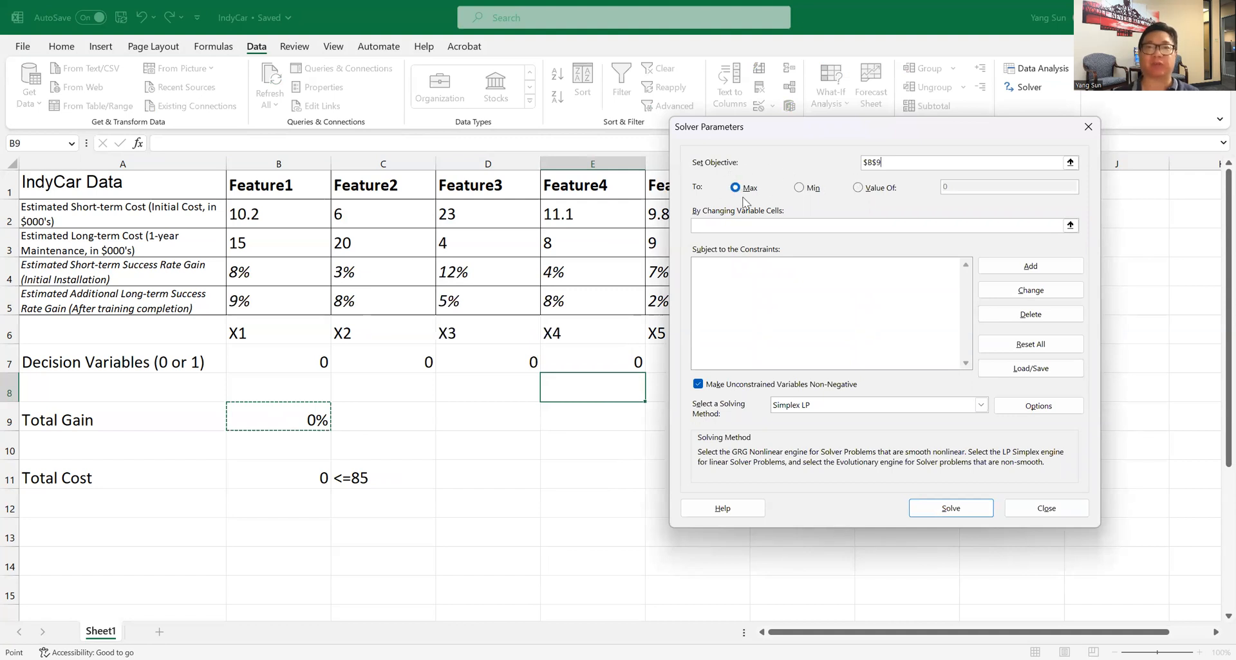
{"action": "left_click", "coordinate": [815, 228]}
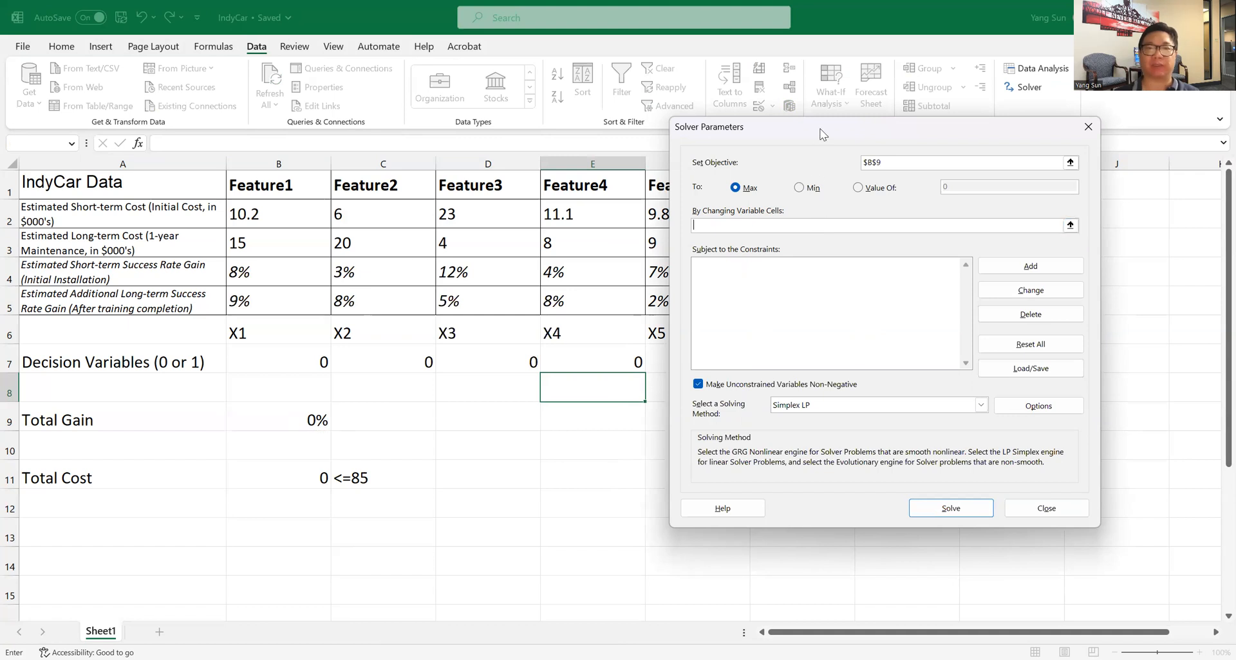
{"action": "left_click", "coordinate": [290, 360]}
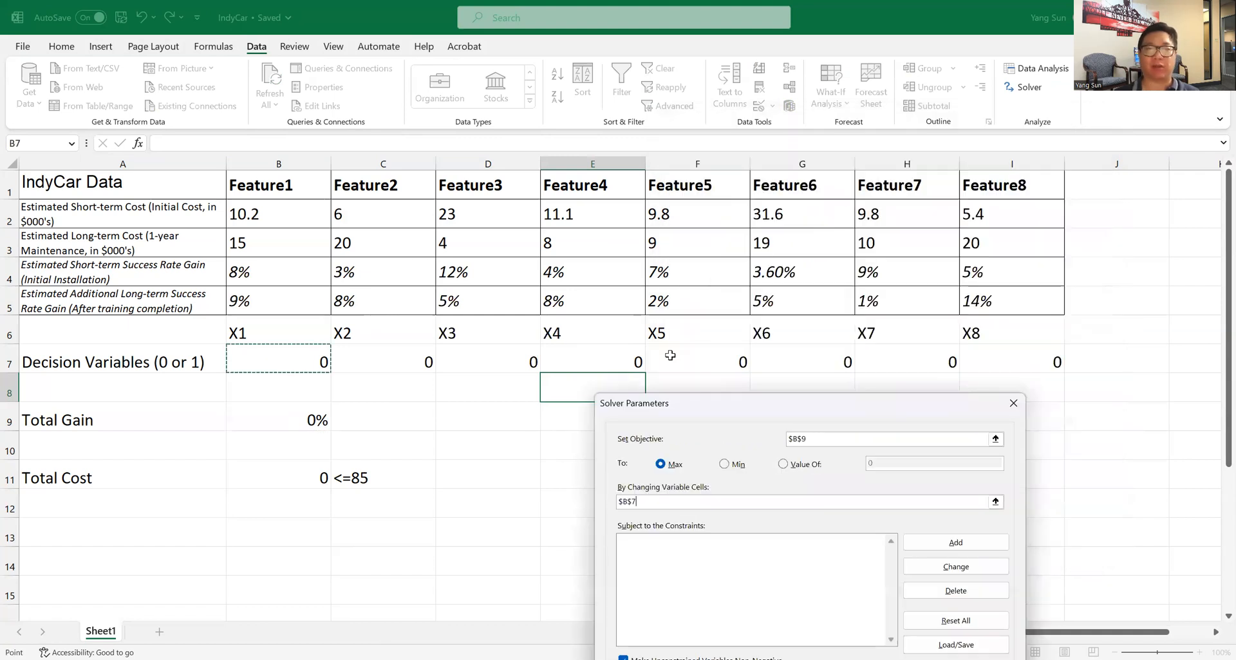
{"action": "left_click_drag", "start_coordinate": [995, 362], "coordinate": [994, 362]}
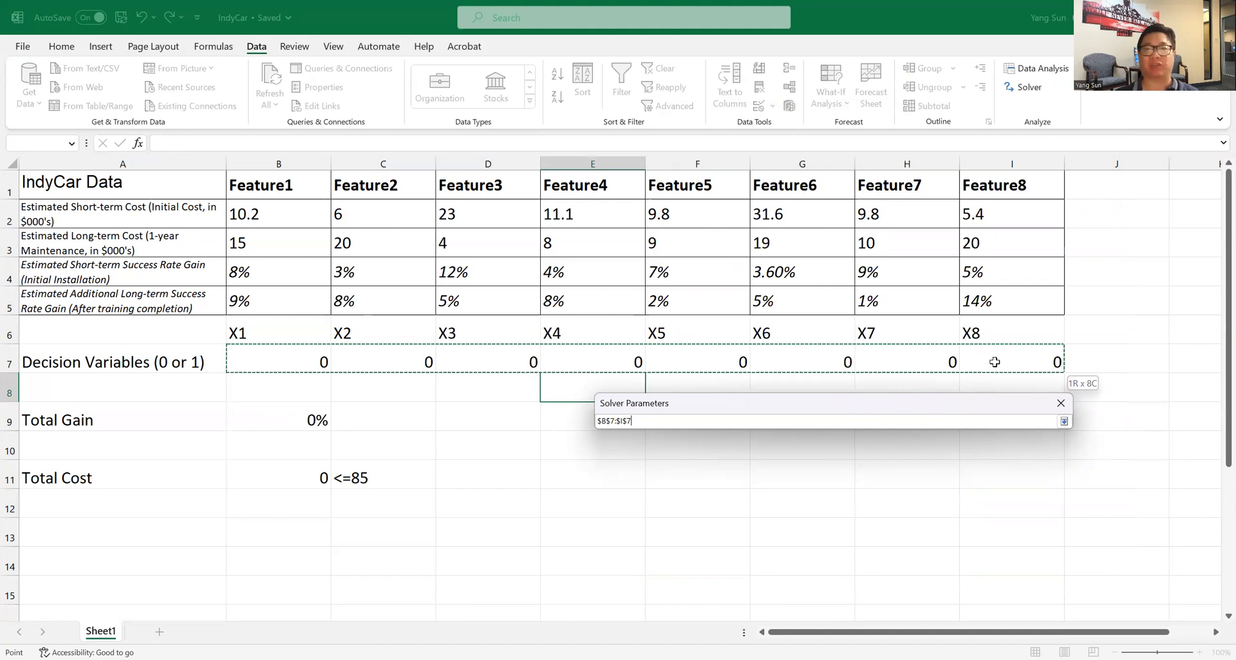
{"action": "key", "text": "Return"}
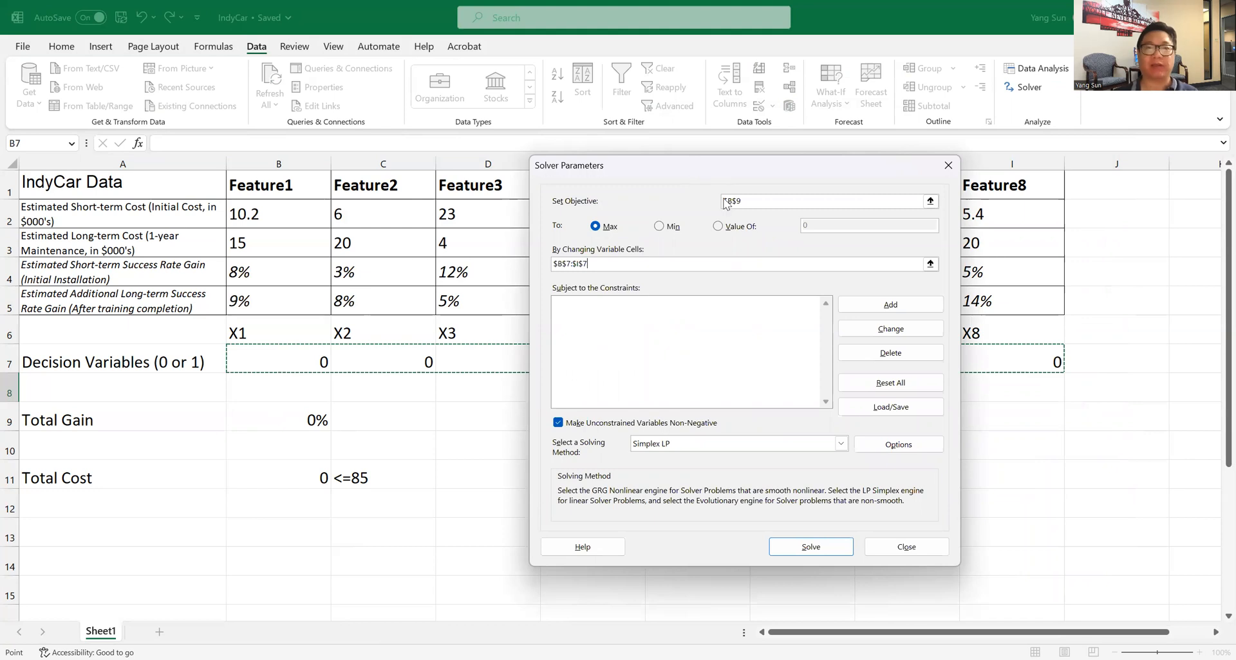
{"action": "left_click_drag", "start_coordinate": [699, 168], "coordinate": [721, 124]}
{"action": "left_click", "coordinate": [592, 283]}
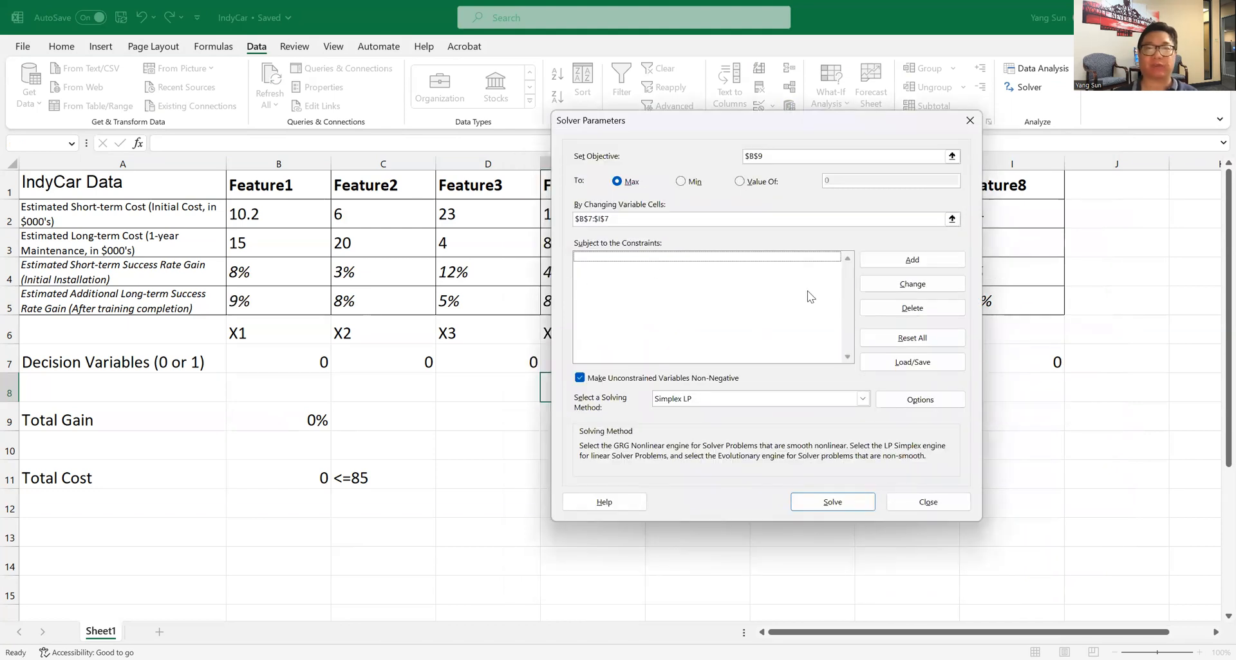
{"action": "left_click", "coordinate": [907, 260]}
{"action": "left_click", "coordinate": [252, 480]}
{"action": "left_click", "coordinate": [788, 322]}
{"action": "type", "text": "85"}
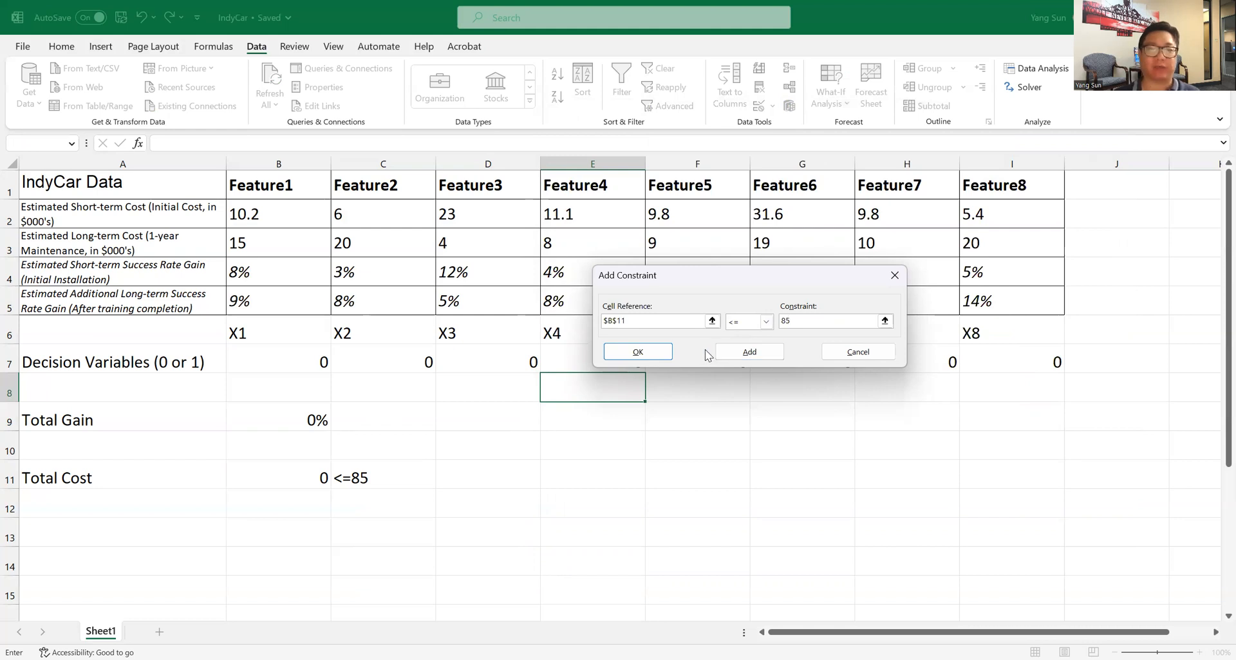
{"action": "left_click", "coordinate": [871, 354]}
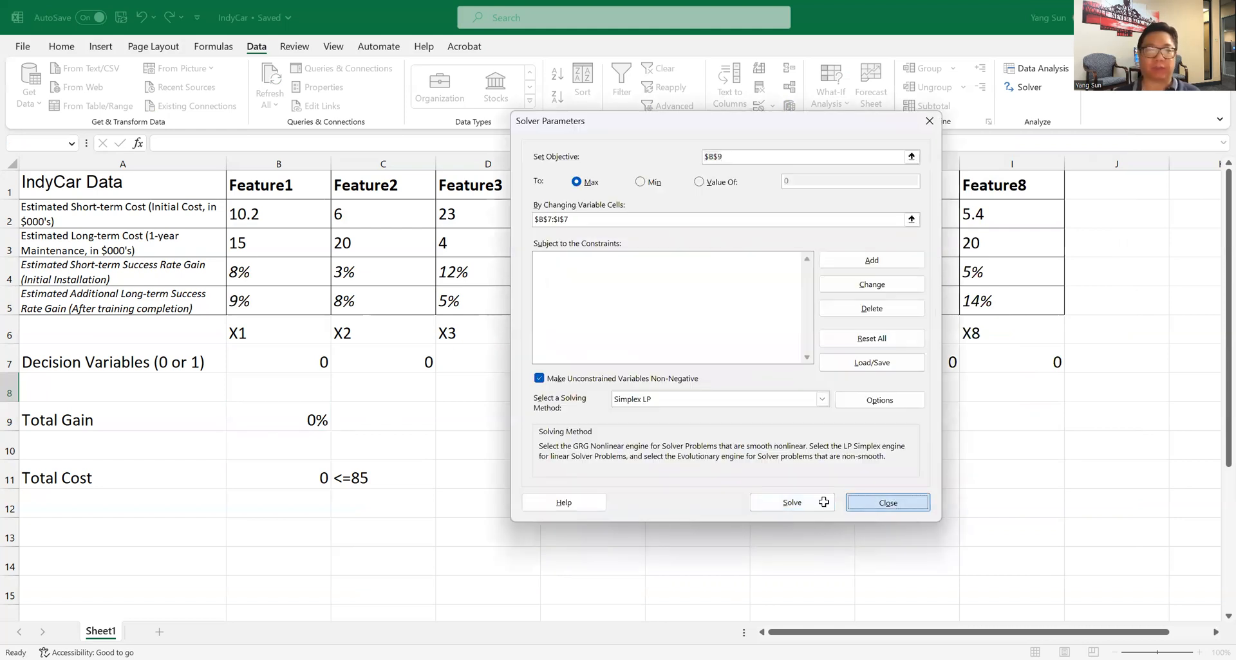
- Close Solver and split the budget limit beside Total Cost into "<=" in C11 and 85 in D11
{"action": "left_click", "coordinate": [888, 503]}
{"action": "key", "text": "BackSpace"}
{"action": "type", "text": "<="}
{"action": "key", "text": "Tab"}
{"action": "type", "text": "85"}
{"action": "key", "text": "ctrl+Return"}
{"action": "key", "text": "Down"}
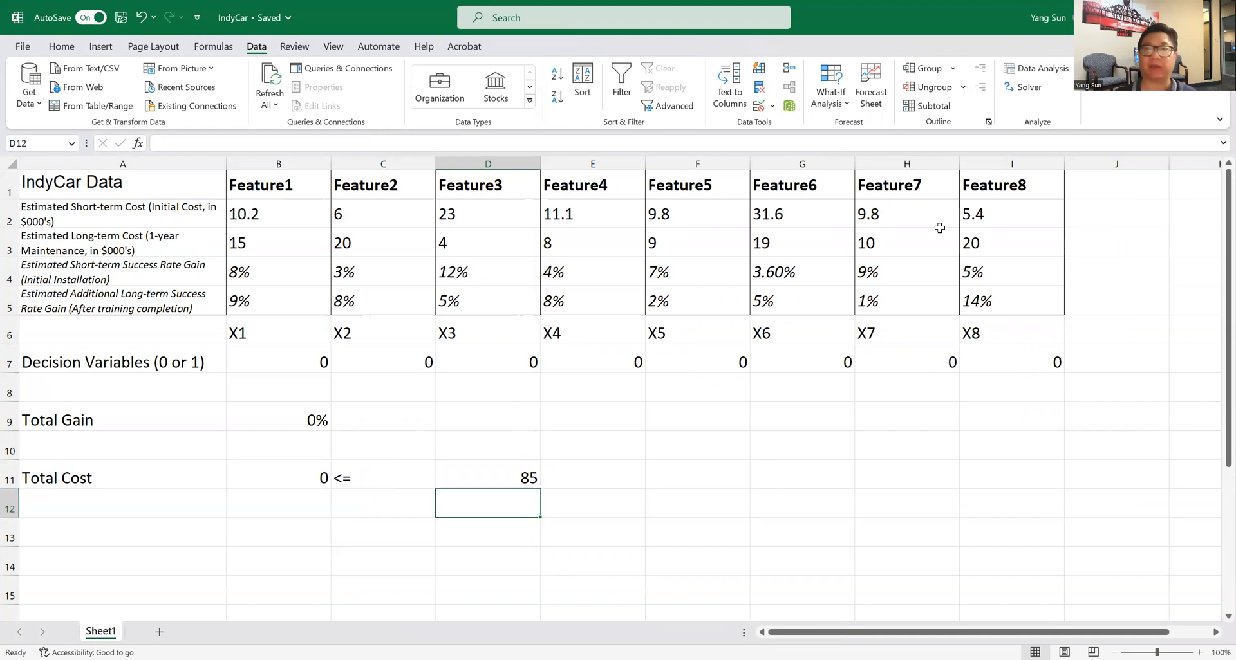
- Add a Solver constraint requiring Total Cost in B11 to be <= the limit in D11
{"action": "left_click", "coordinate": [1023, 87]}
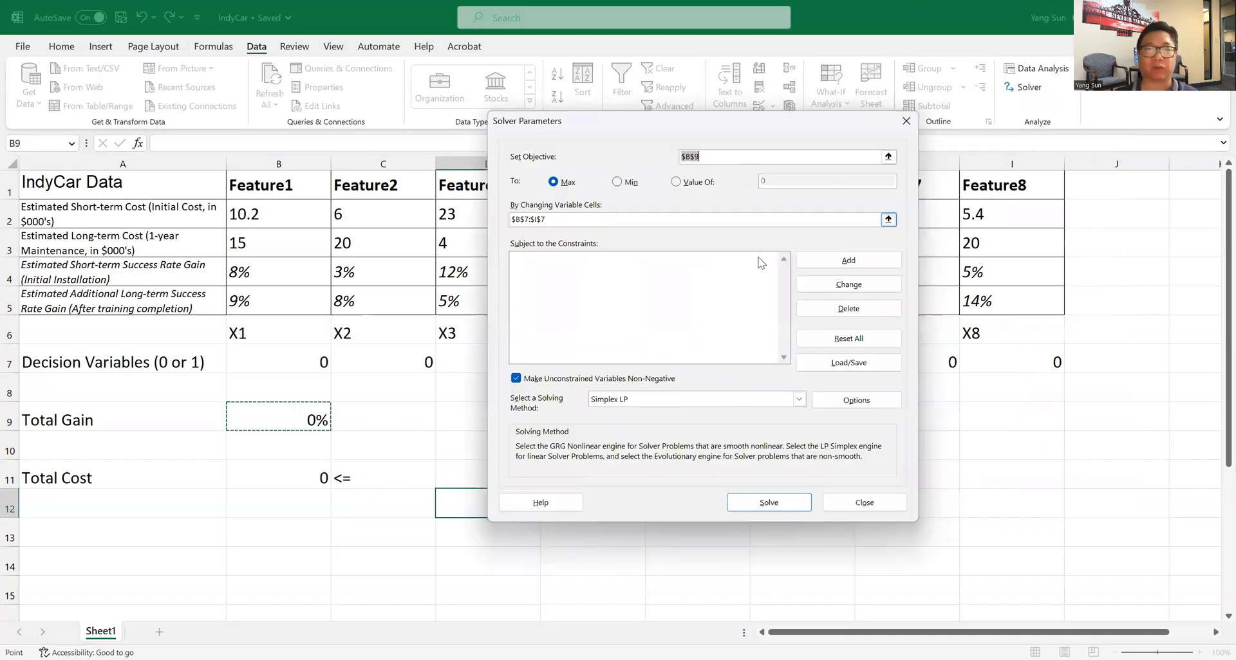
{"action": "left_click", "coordinate": [822, 263]}
{"action": "left_click", "coordinate": [290, 480]}
{"action": "left_click", "coordinate": [731, 324]}
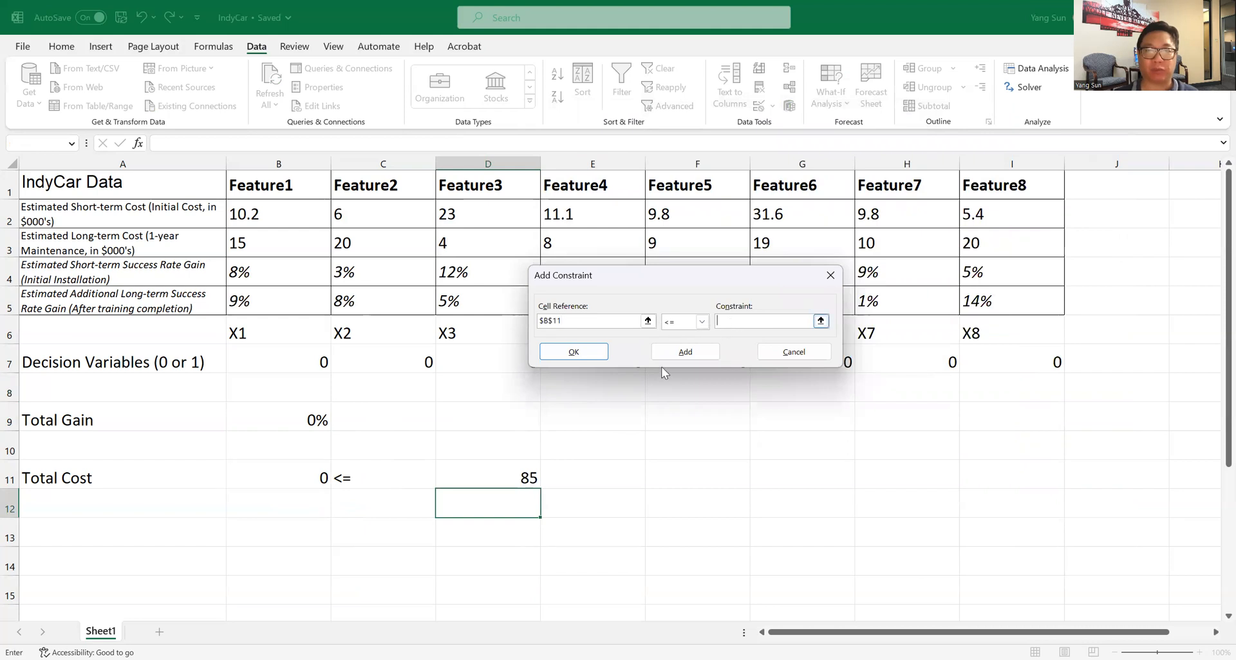
{"action": "left_click", "coordinate": [506, 475]}
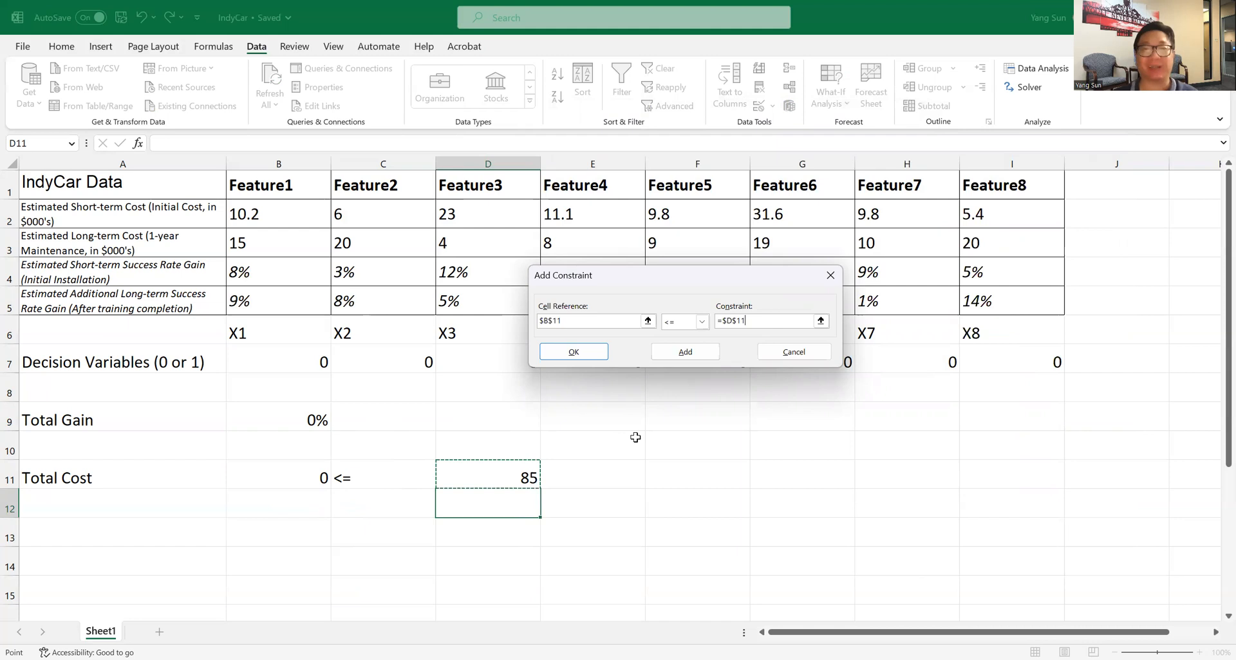
{"action": "left_click", "coordinate": [593, 356]}
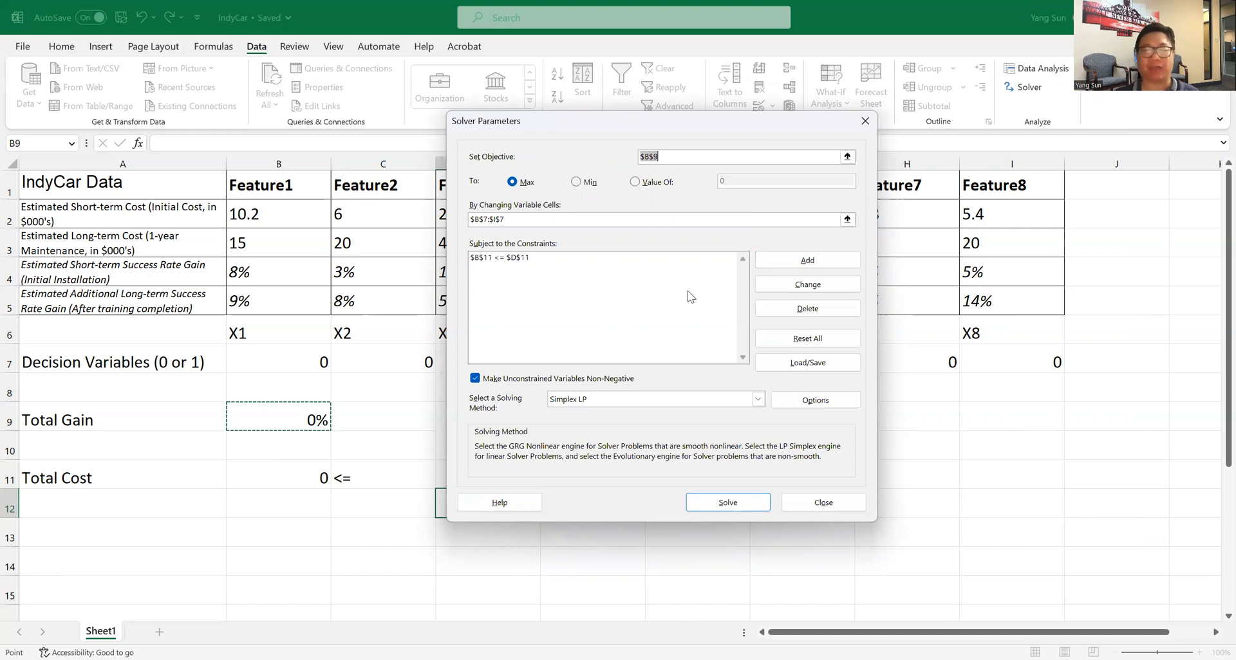
- Add a Solver constraint making the decision variable cells B7:I7 binary
{"action": "left_click", "coordinate": [787, 261]}
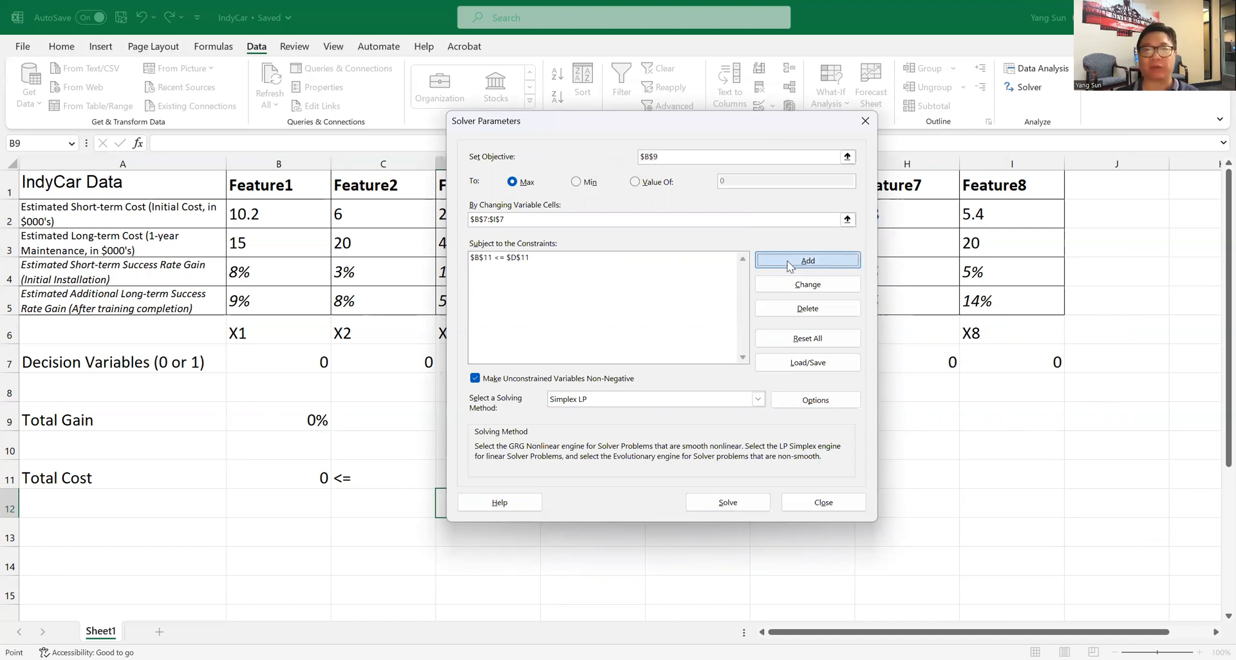
{"action": "left_click", "coordinate": [262, 357]}
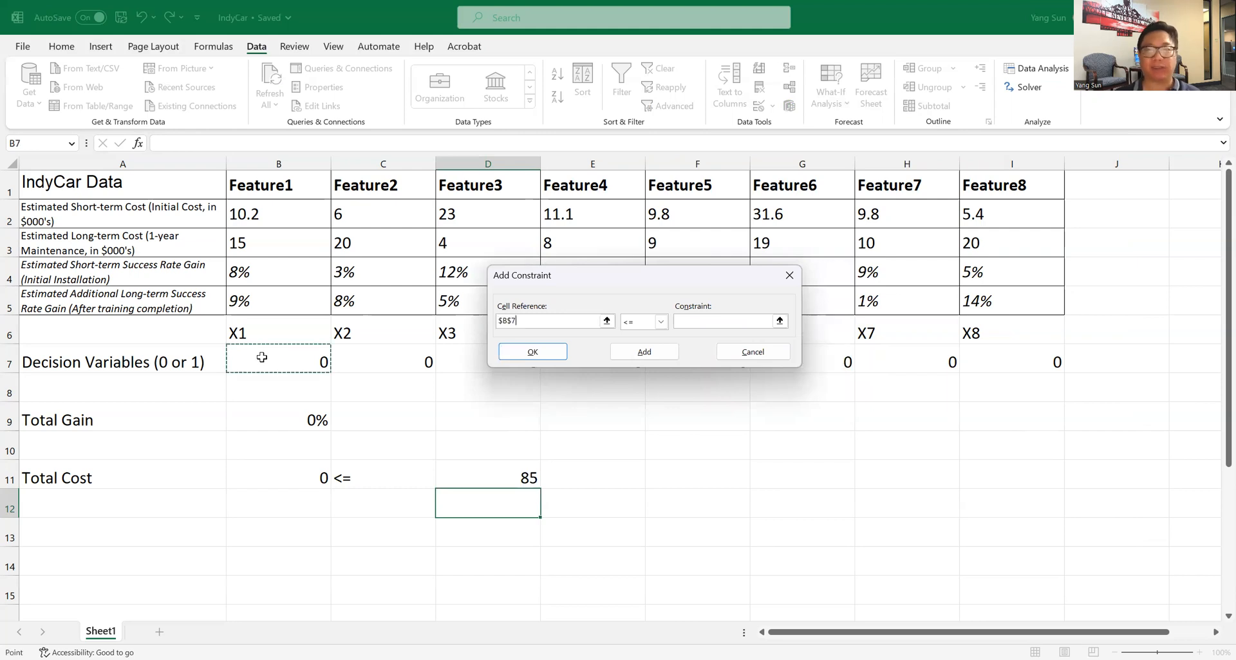
{"action": "left_click", "coordinate": [979, 357], "text": "shift"}
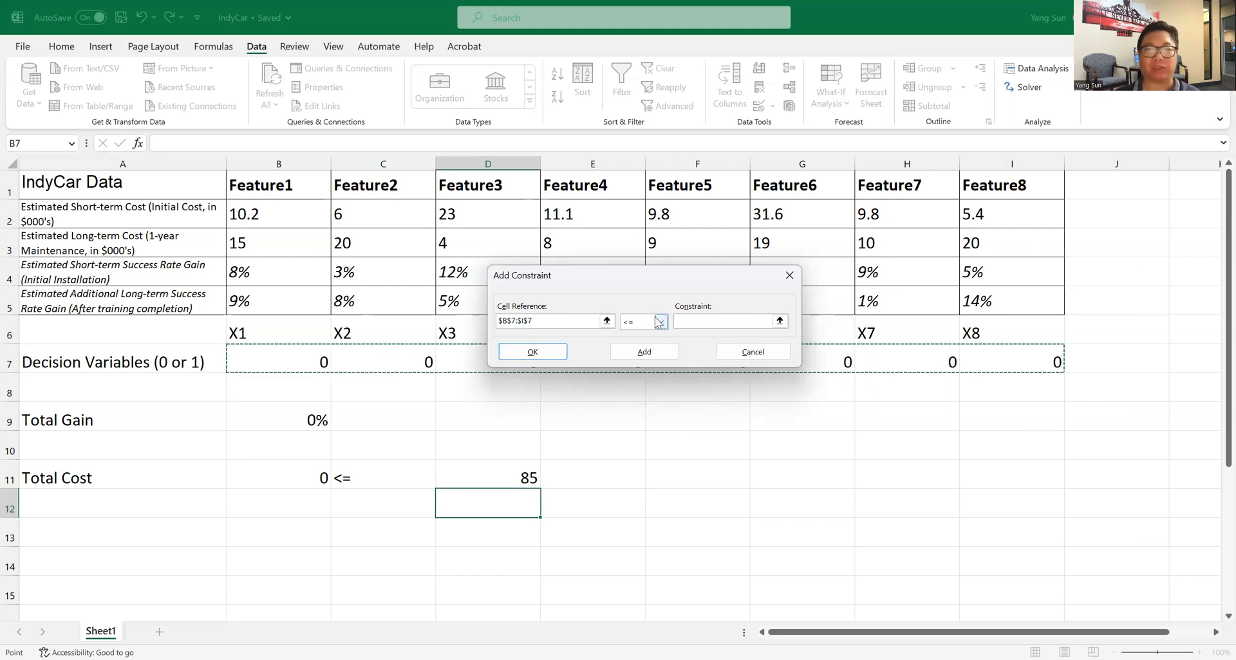
{"action": "left_click", "coordinate": [660, 322]}
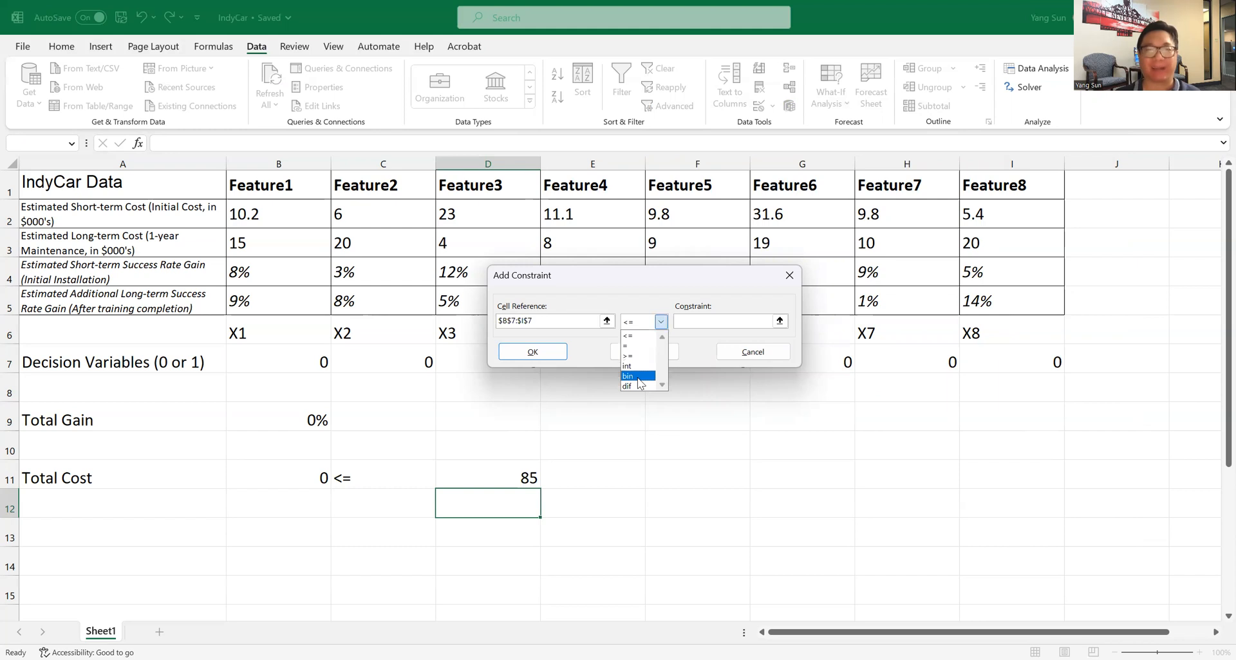
{"action": "left_click", "coordinate": [637, 378]}
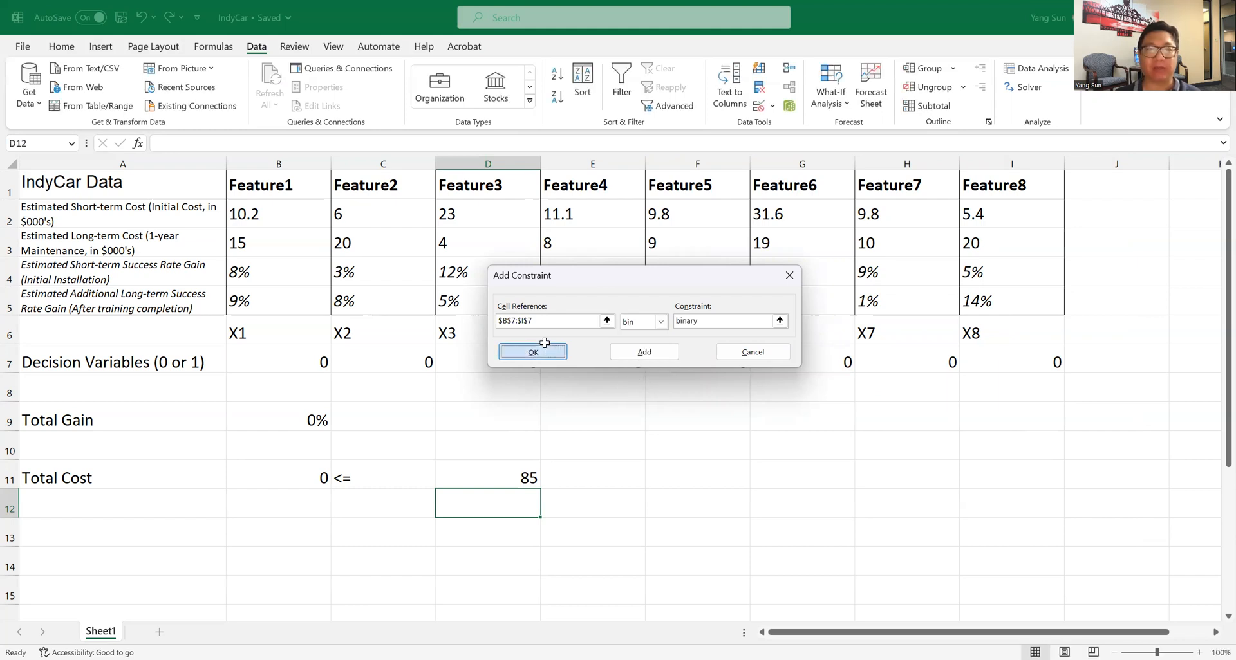
{"action": "key", "text": "Return"}
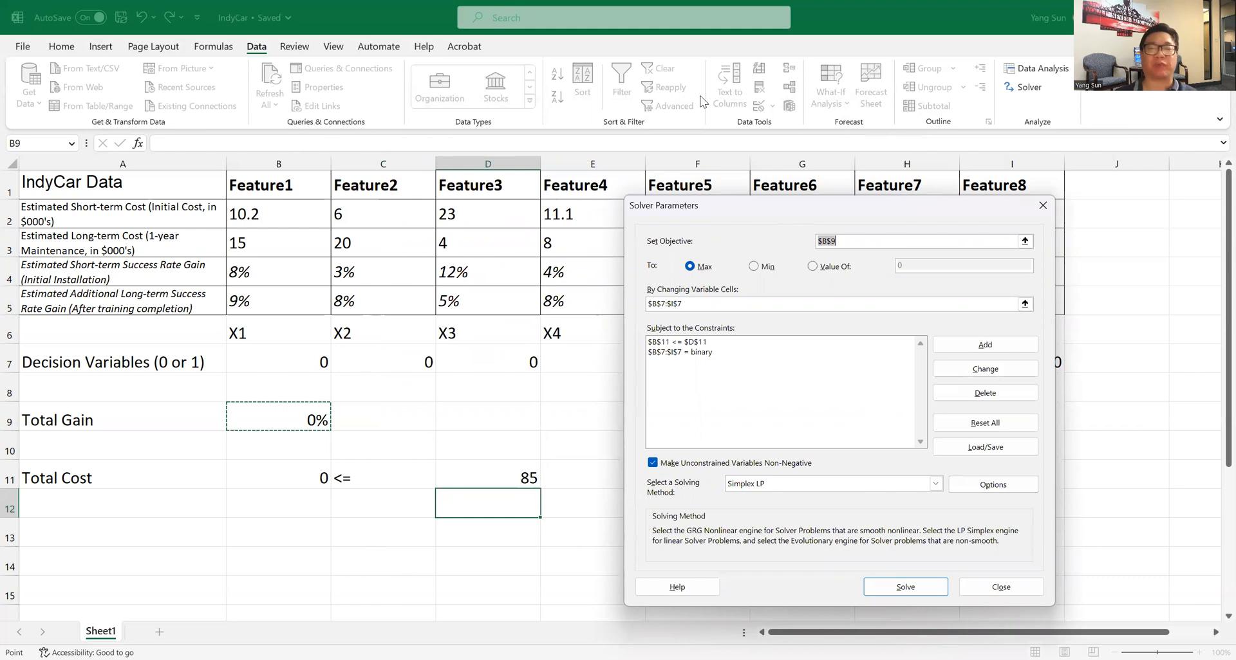
- Solve the model with the Simplex LP method and keep the Solver solution
{"action": "left_click_drag", "start_coordinate": [722, 206], "coordinate": [700, 69]}
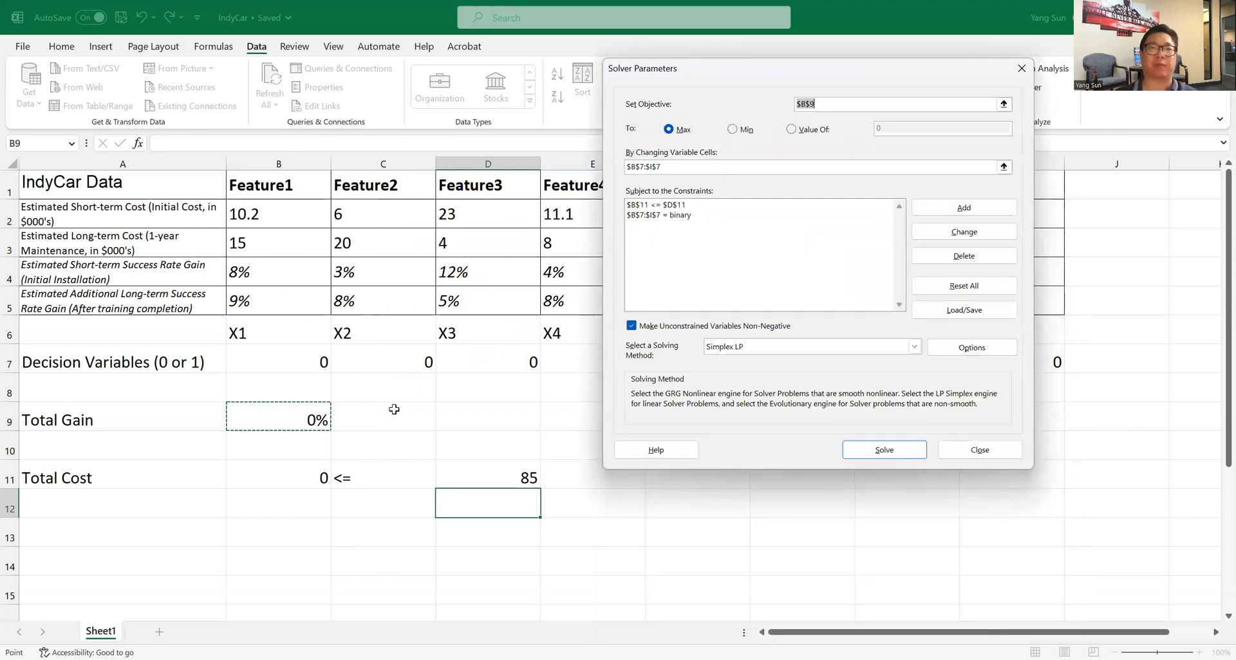
{"action": "left_click", "coordinate": [786, 354]}
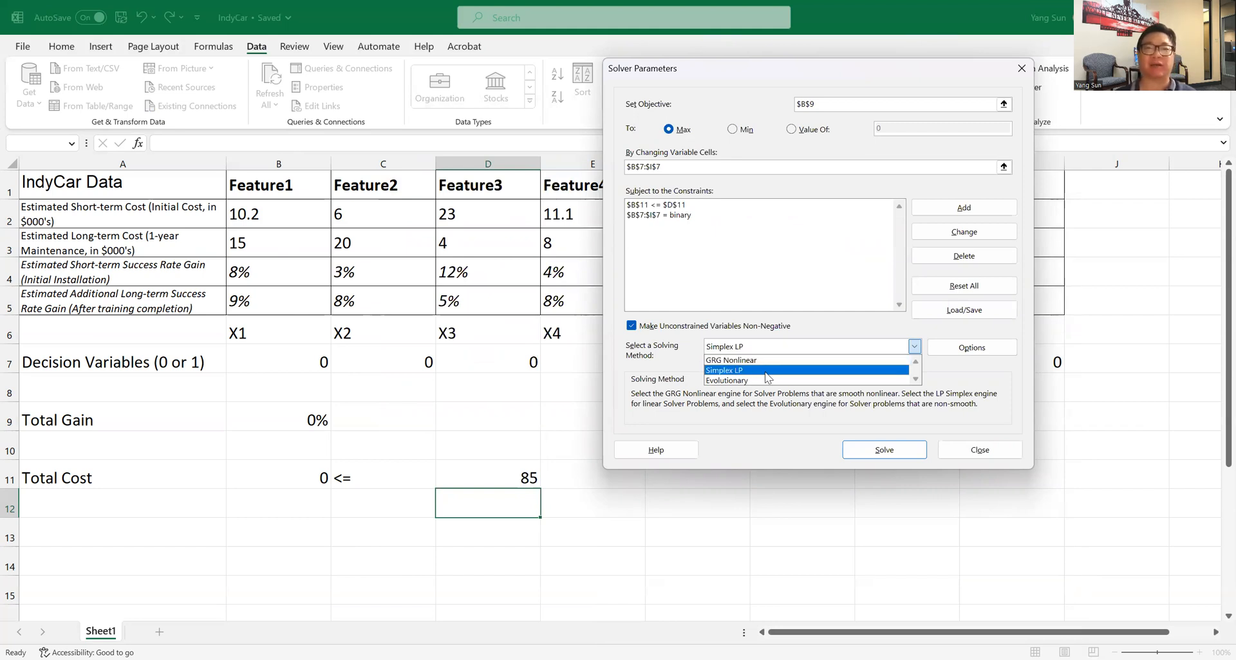
{"action": "left_click", "coordinate": [767, 371]}
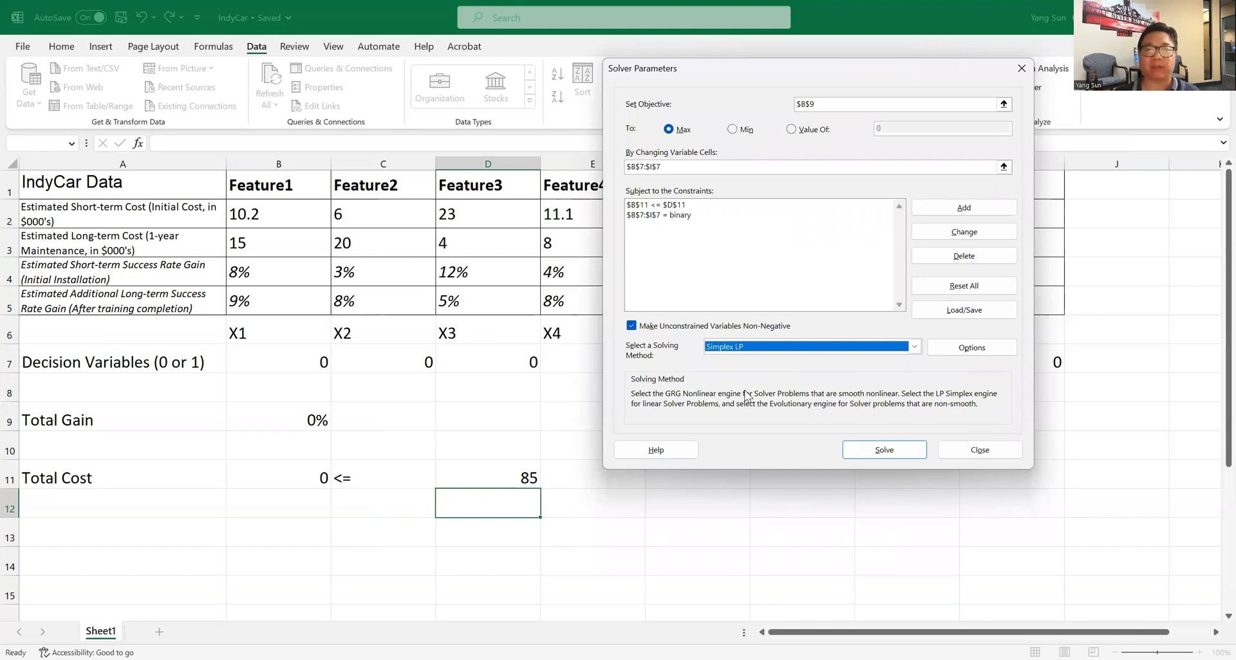
{"action": "left_click", "coordinate": [910, 453]}
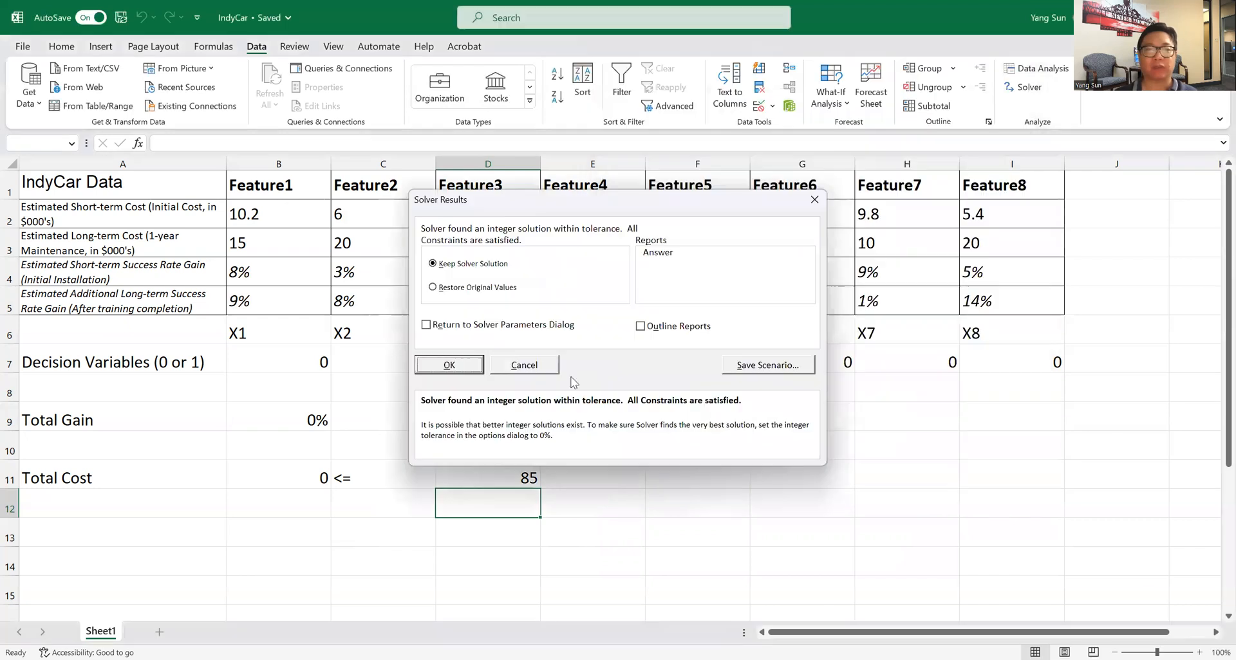
{"action": "left_click", "coordinate": [509, 362]}
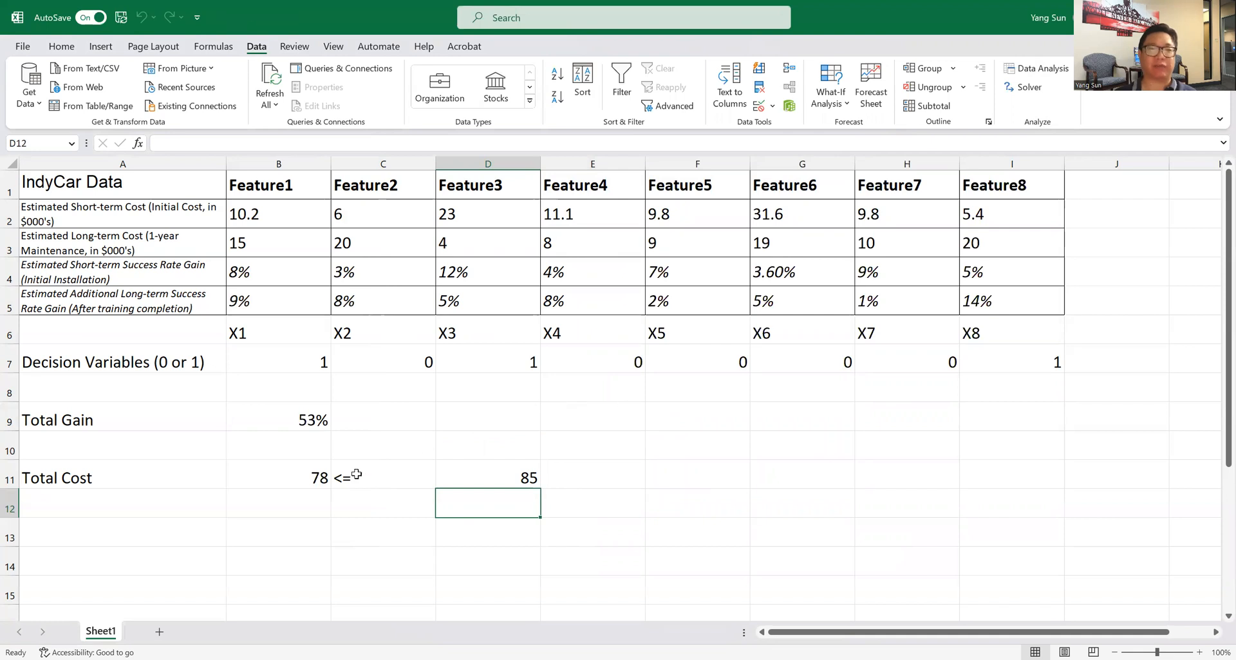
- Examine Total Cost in B11 against its limit in D11, and Total Gain in B9
{"action": "left_click", "coordinate": [292, 474]}
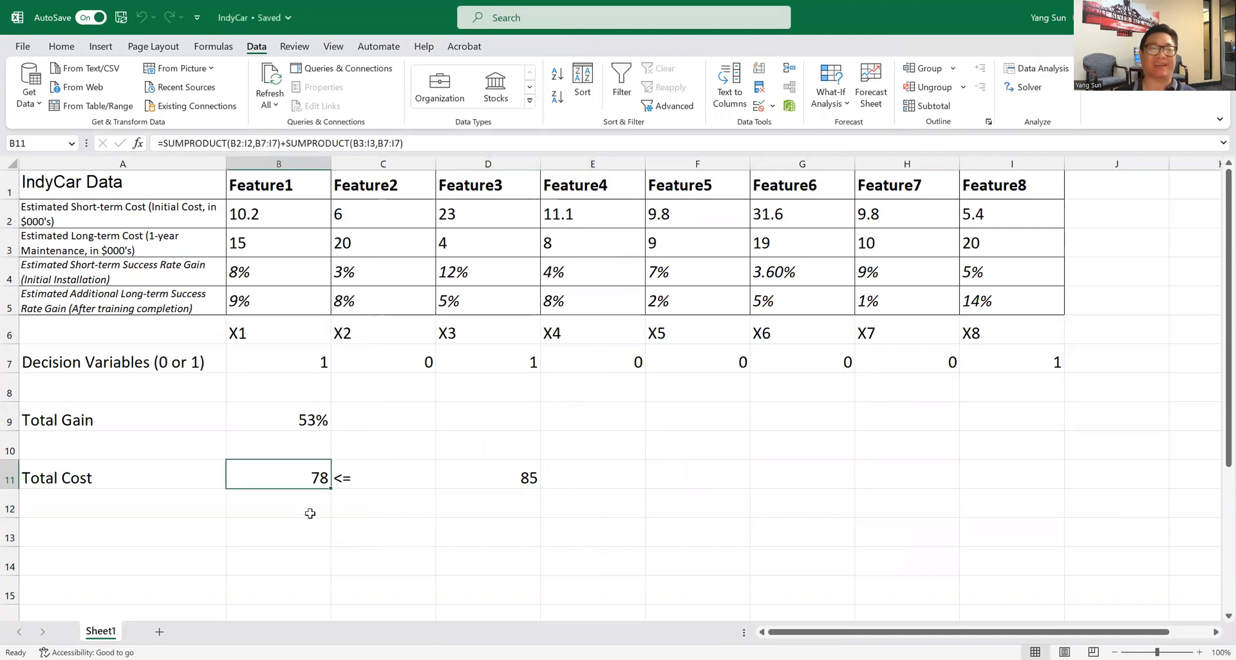
{"action": "key", "text": "Right"}
{"action": "key", "text": "Right"}
{"action": "key", "text": "Right"}
{"action": "key", "text": "Left"}
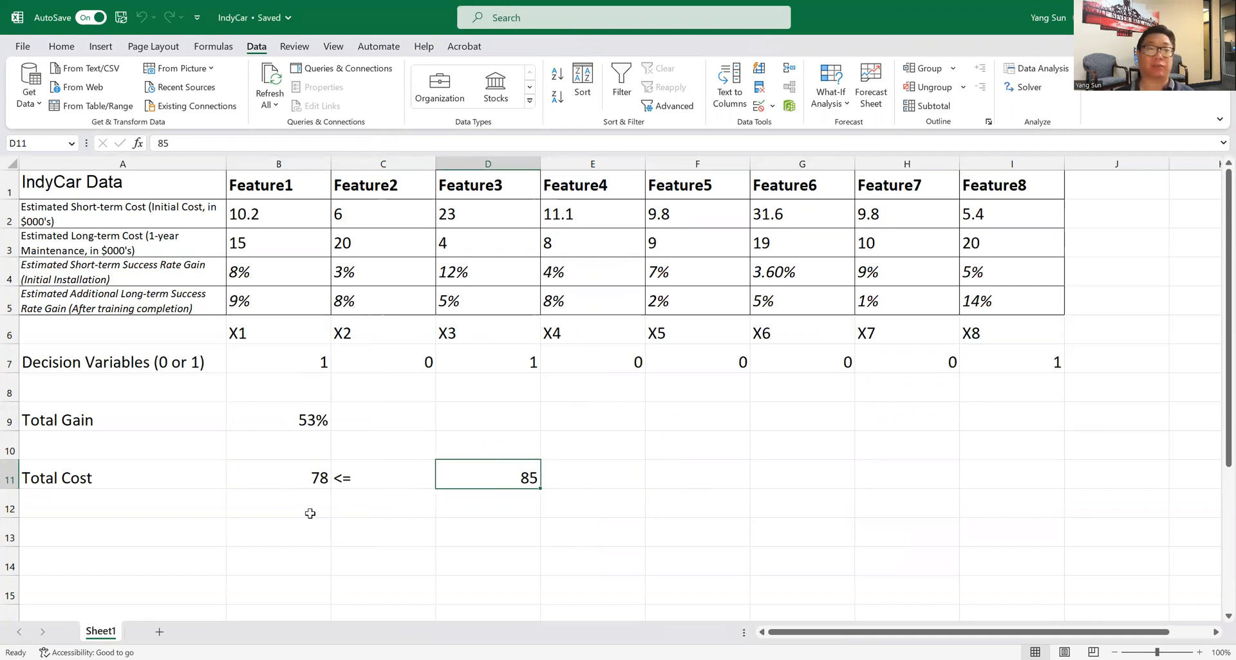
{"action": "key", "text": "Left"}
{"action": "key", "text": "Left"}
{"action": "key", "text": "Up"}
{"action": "key", "text": "Up"}
{"action": "key", "text": "Down"}
{"action": "key", "text": "Up"}
{"action": "key", "text": "Down"}
{"action": "key", "text": "Up"}
{"action": "key", "text": "Down"}
{"action": "key", "text": "Up"}
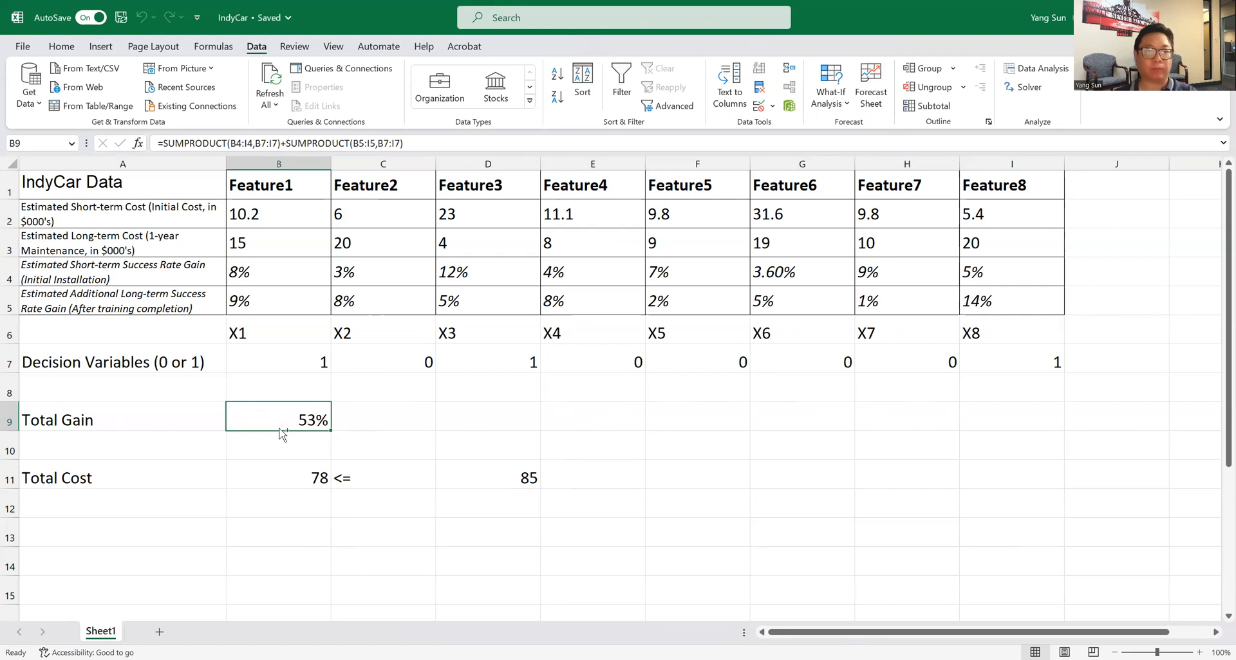
- Try weighting the long-term gain SUMPRODUCT by 0.5 in the Total Gain formula in B9
{"action": "key", "text": "ctrl+grave"}
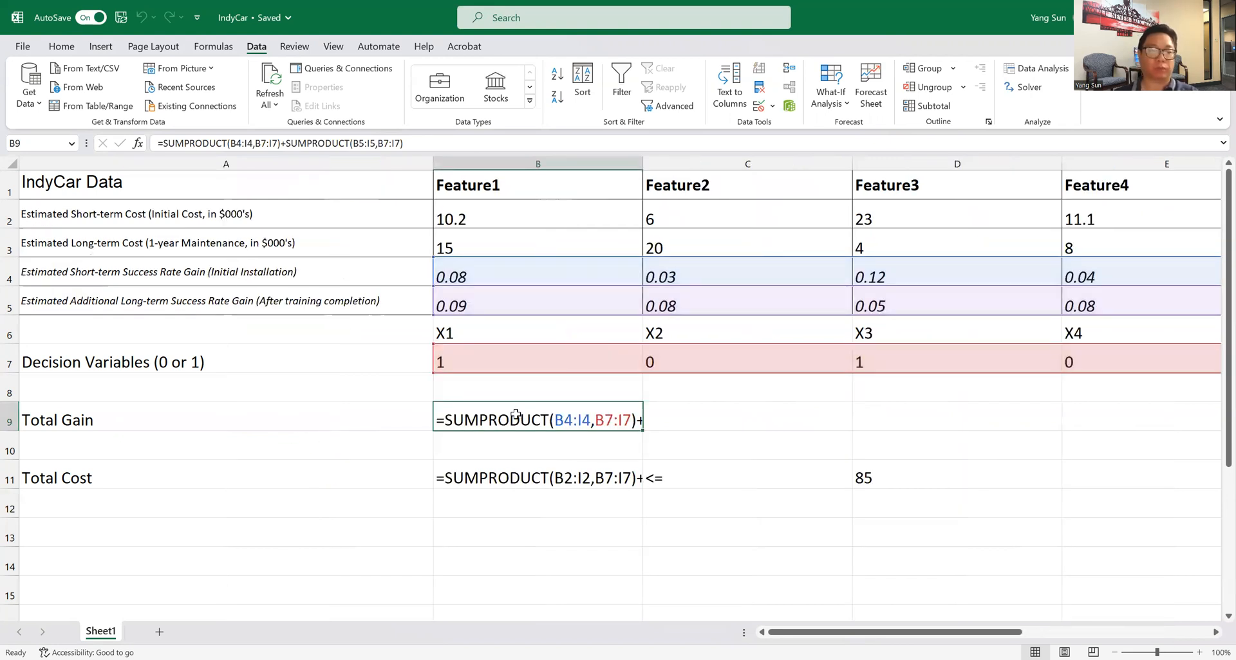
{"action": "key", "text": "ctrl+grave"}
{"action": "left_click", "coordinate": [288, 143]}
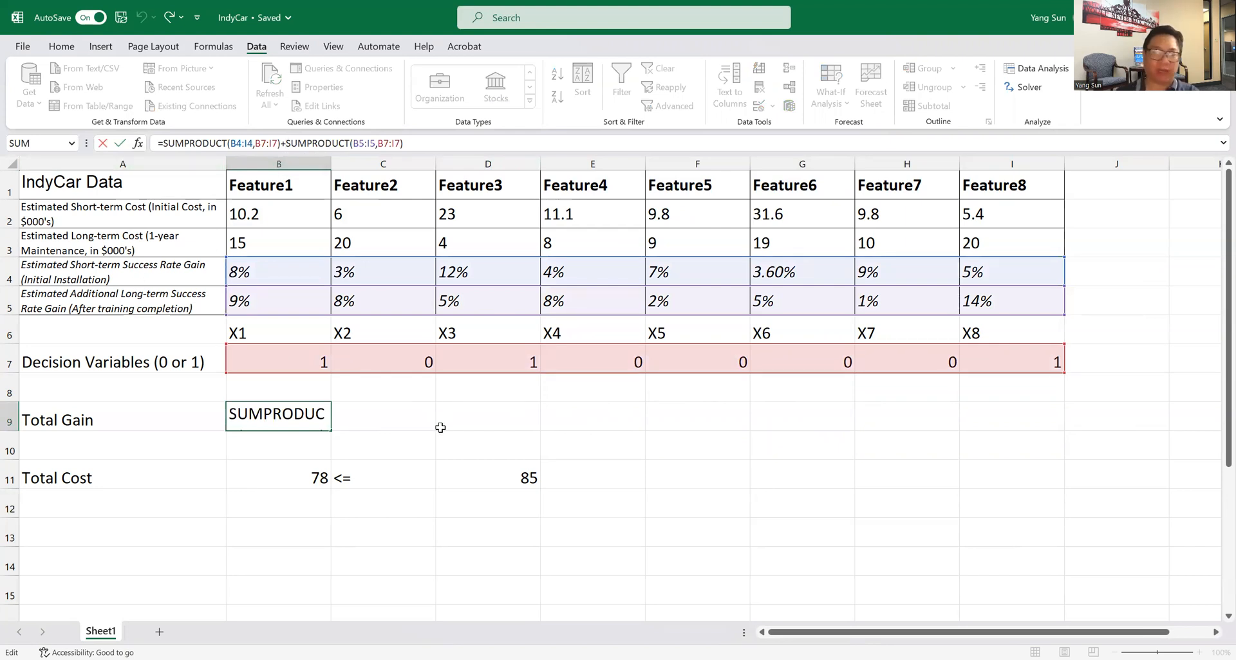
{"action": "type", "text": "0.5*"}
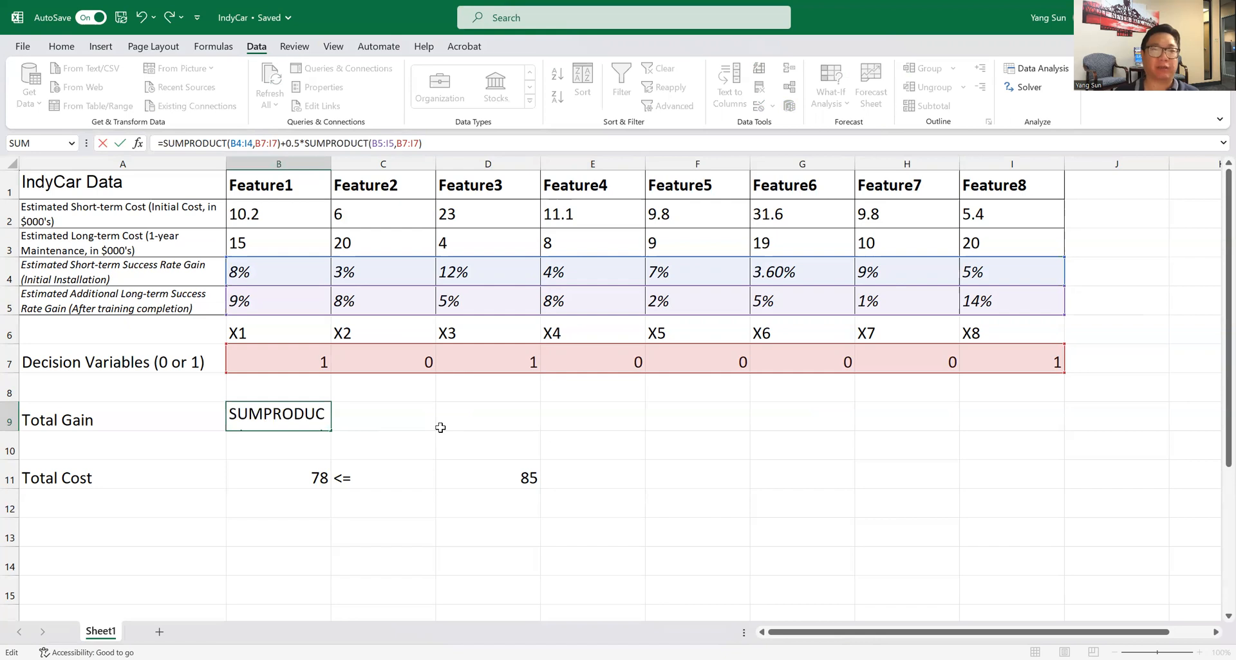
{"action": "key", "text": "Return"}
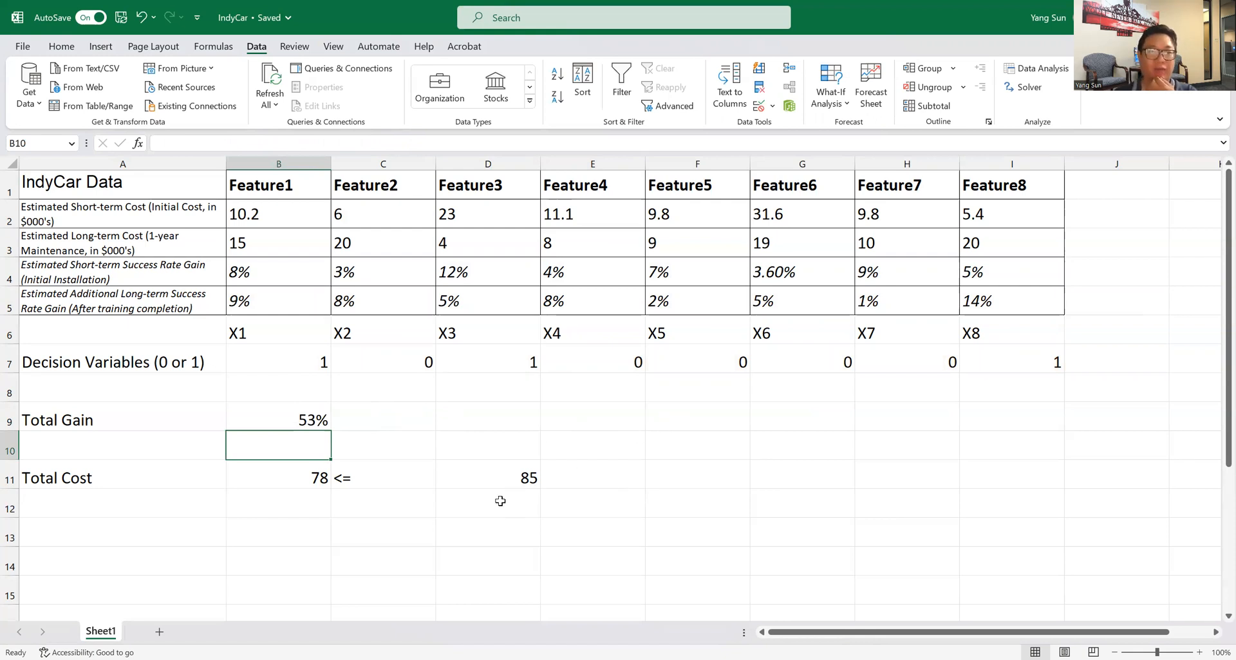
- Clear the cost limit from C11:D11 and enter a Total Gain requirement with ">=" in C9 and 60% in D9
{"action": "left_click_drag", "start_coordinate": [365, 478], "coordinate": [526, 475]}
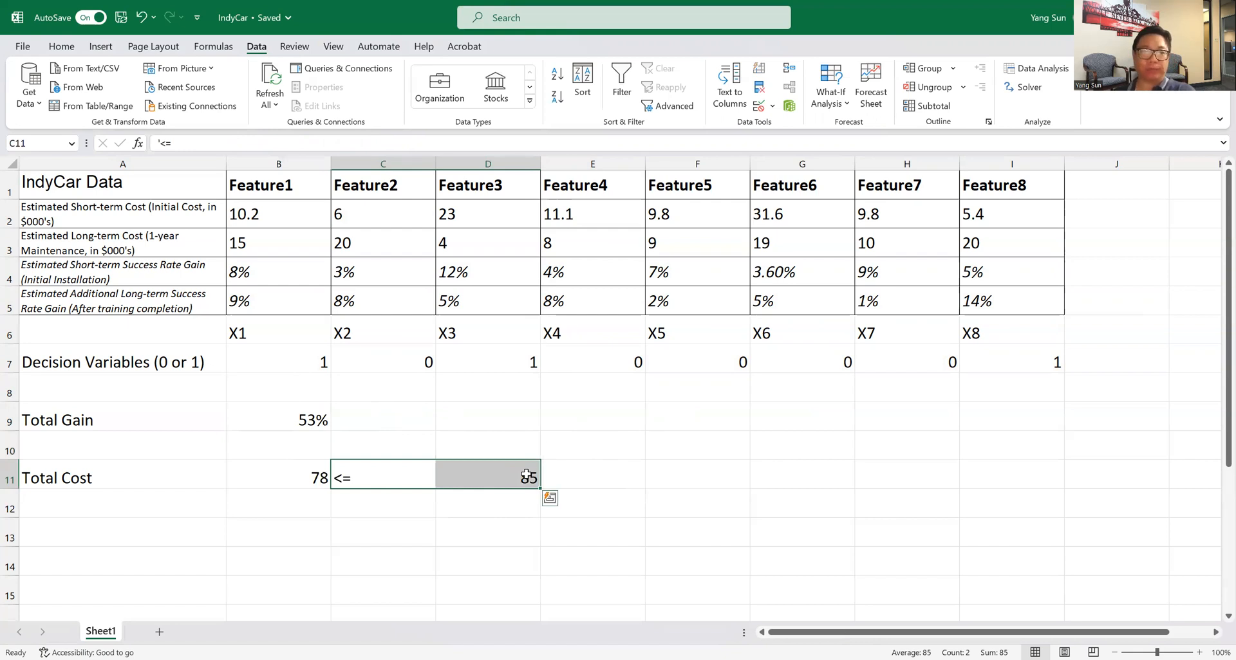
{"action": "key", "text": "Delete"}
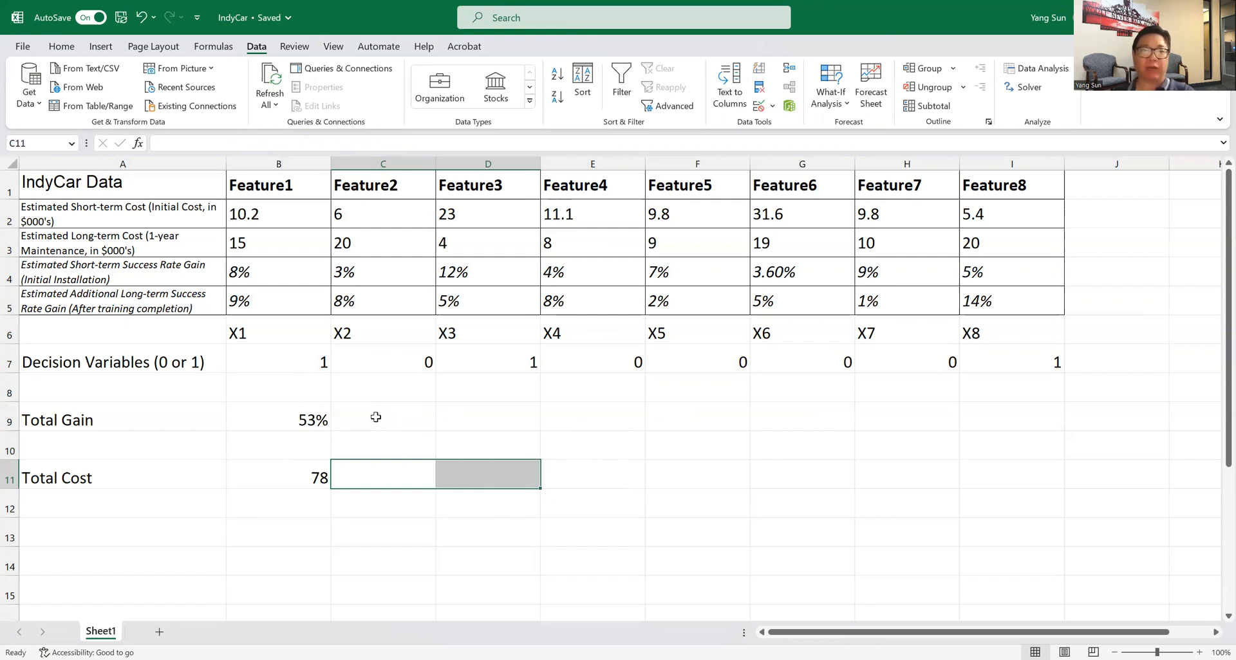
{"action": "left_click", "coordinate": [374, 418]}
{"action": "type", "text": ">="}
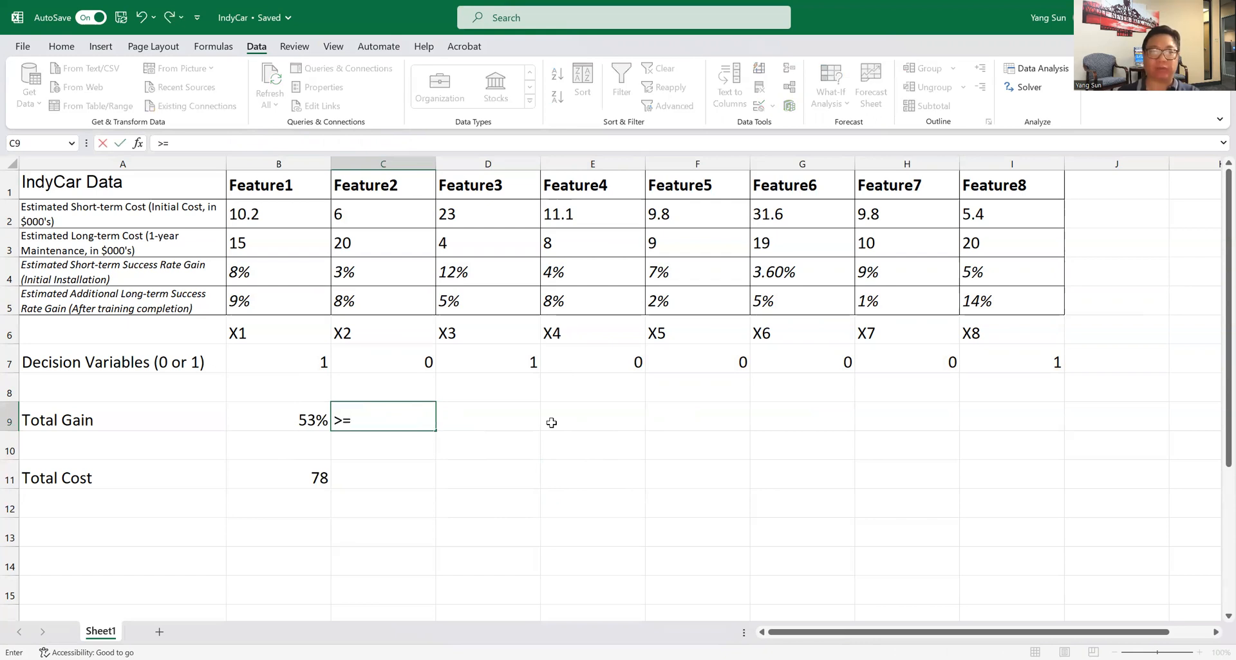
{"action": "key", "text": "Tab"}
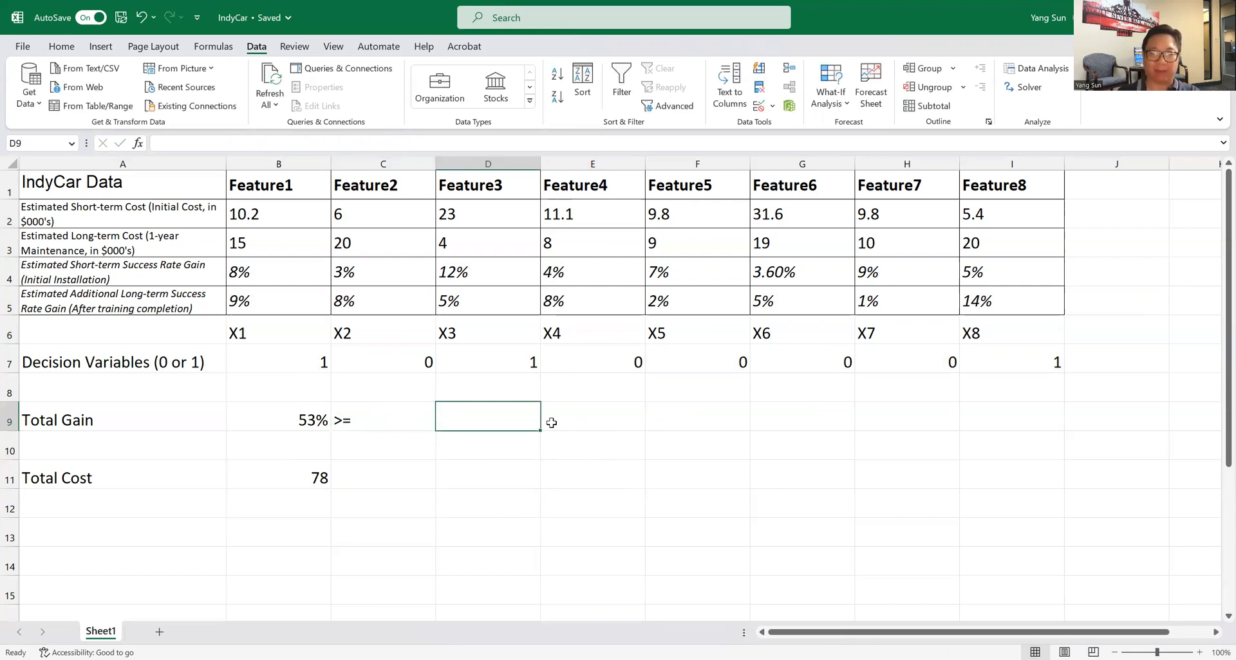
{"action": "type", "text": "0.6"}
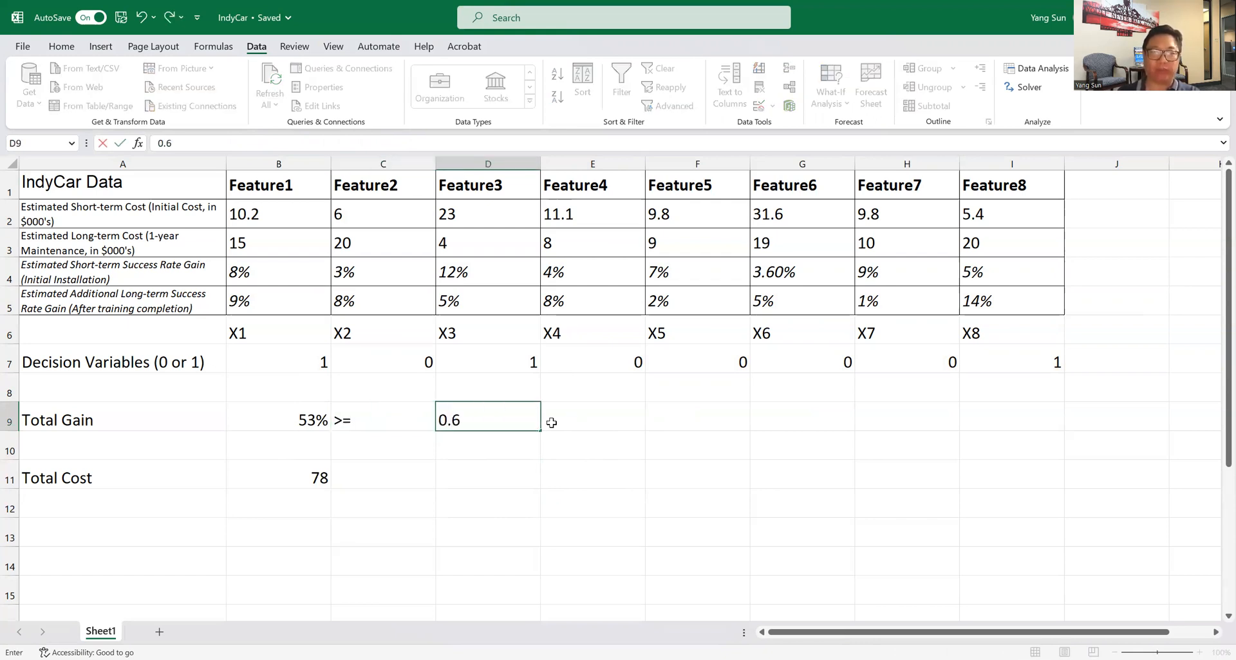
{"action": "key", "text": "BackSpace"}
{"action": "key", "text": "BackSpace"}
{"action": "key", "text": "BackSpace"}
{"action": "type", "text": "60^"}
{"action": "key", "text": "BackSpace"}
{"action": "type", "text": "%"}
{"action": "key", "text": "Return"}
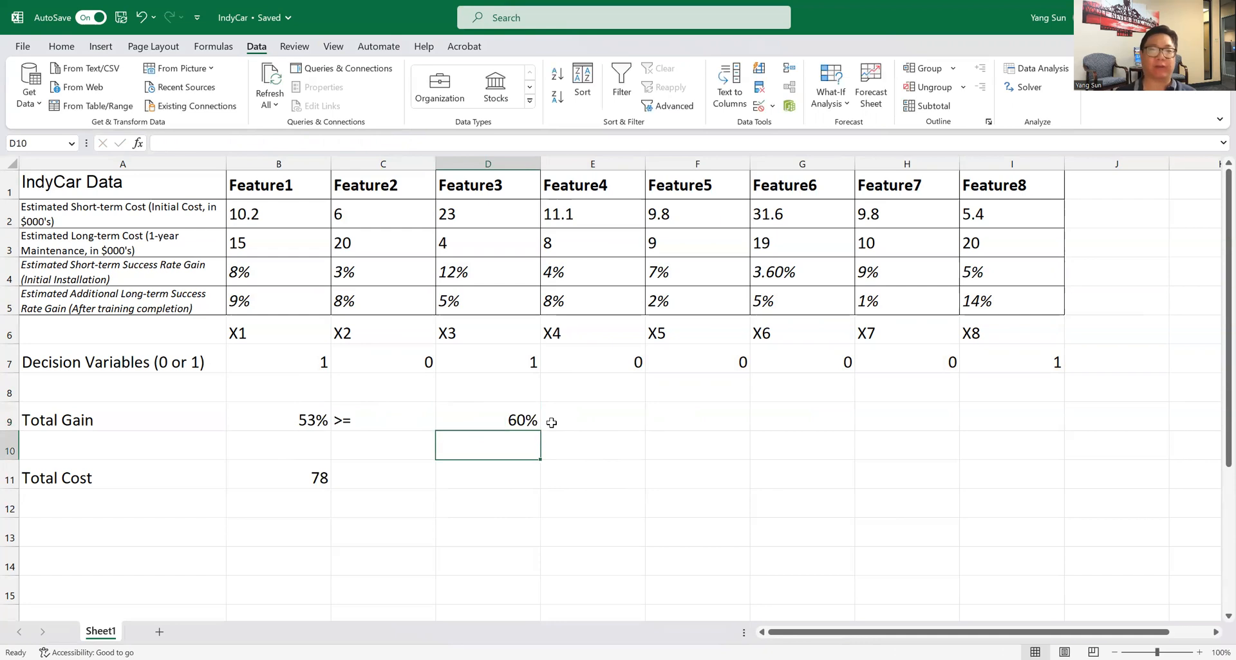
- Review the Total Gain requirement in row 9 and the Total Cost formula in B11
{"action": "key", "text": "Left"}
{"action": "key", "text": "Left"}
{"action": "key", "text": "Down"}
{"action": "key", "text": "Right"}
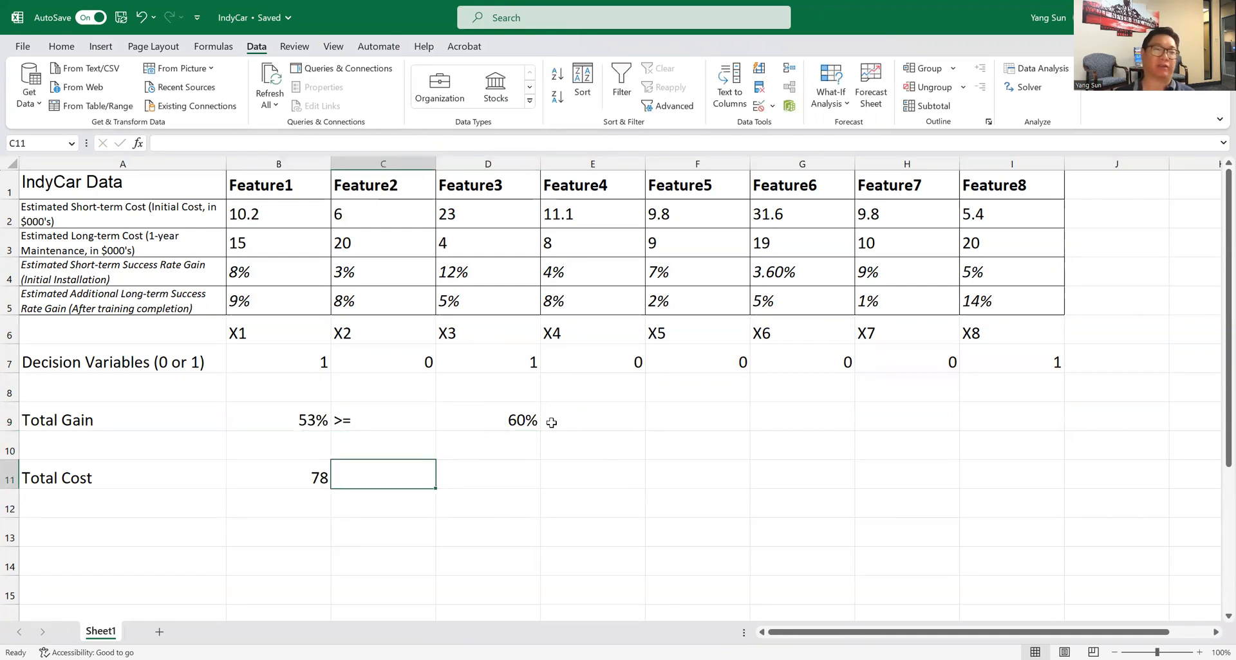
{"action": "key", "text": "Up"}
{"action": "key", "text": "Up"}
{"action": "key", "text": "Right"}
{"action": "key", "text": "Down"}
{"action": "key", "text": "Down"}
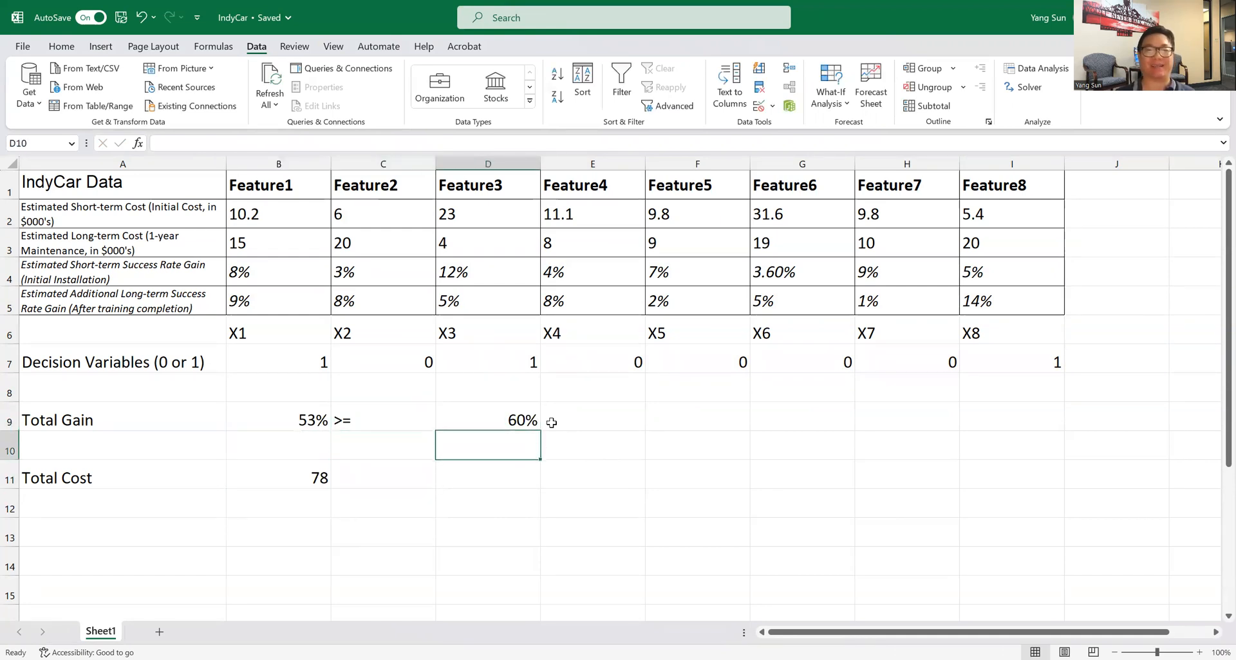
{"action": "key", "text": "Left"}
{"action": "key", "text": "Left"}
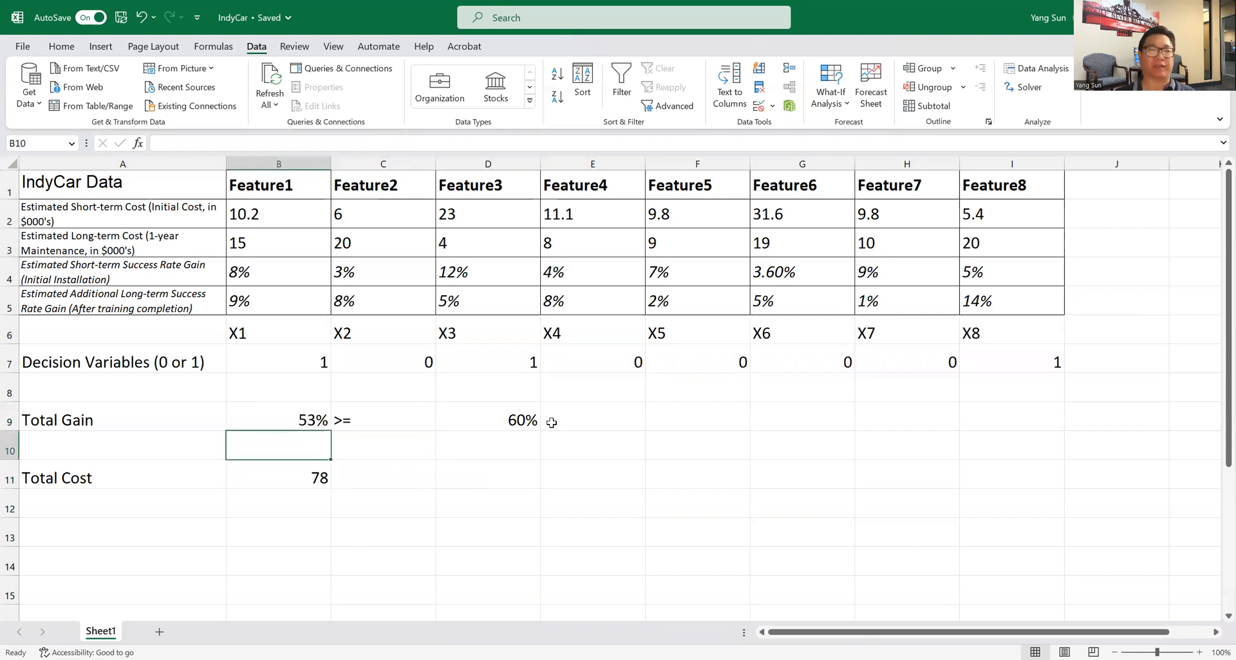
{"action": "left_click", "coordinate": [381, 473]}
{"action": "left_click", "coordinate": [298, 477]}
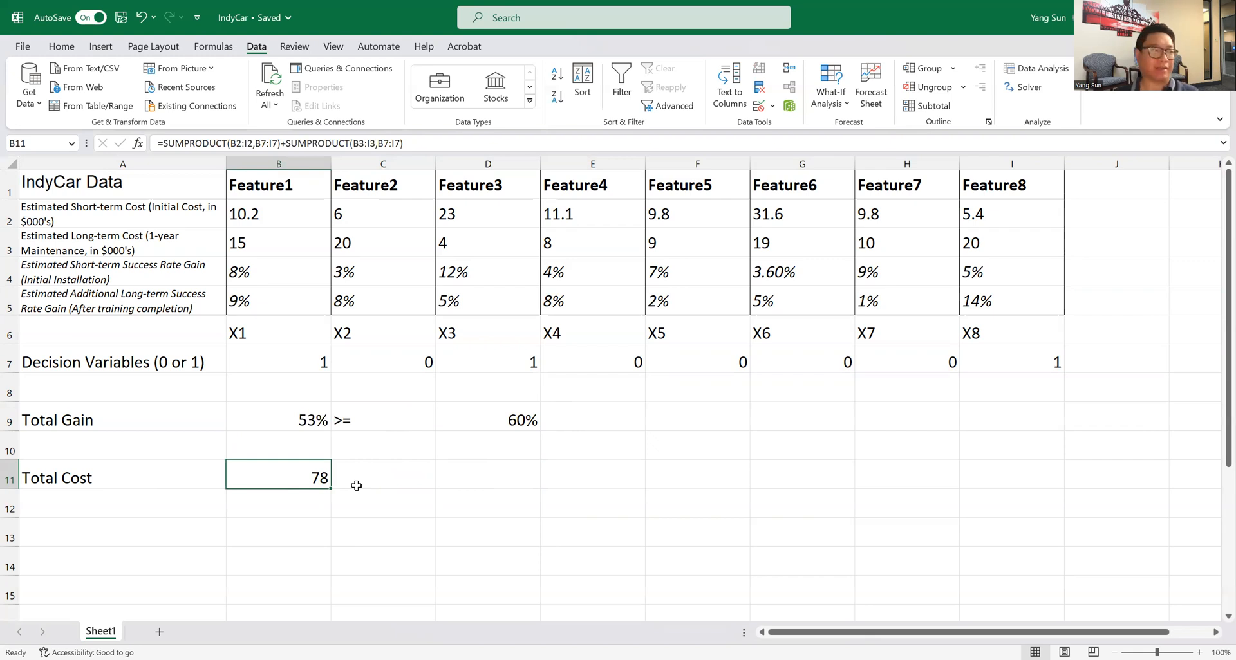
{"action": "left_click", "coordinate": [503, 423]}
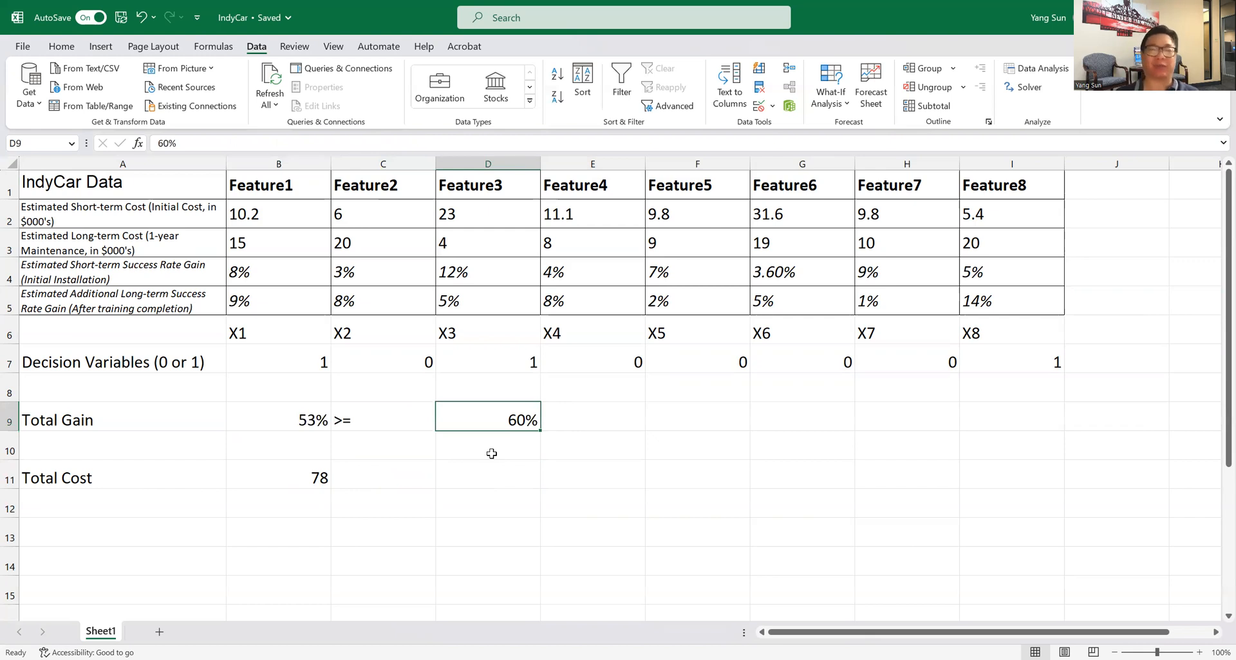
- Reset all previous Solver settings and set the objective to minimize Total Cost in B11
{"action": "left_click", "coordinate": [1020, 88]}
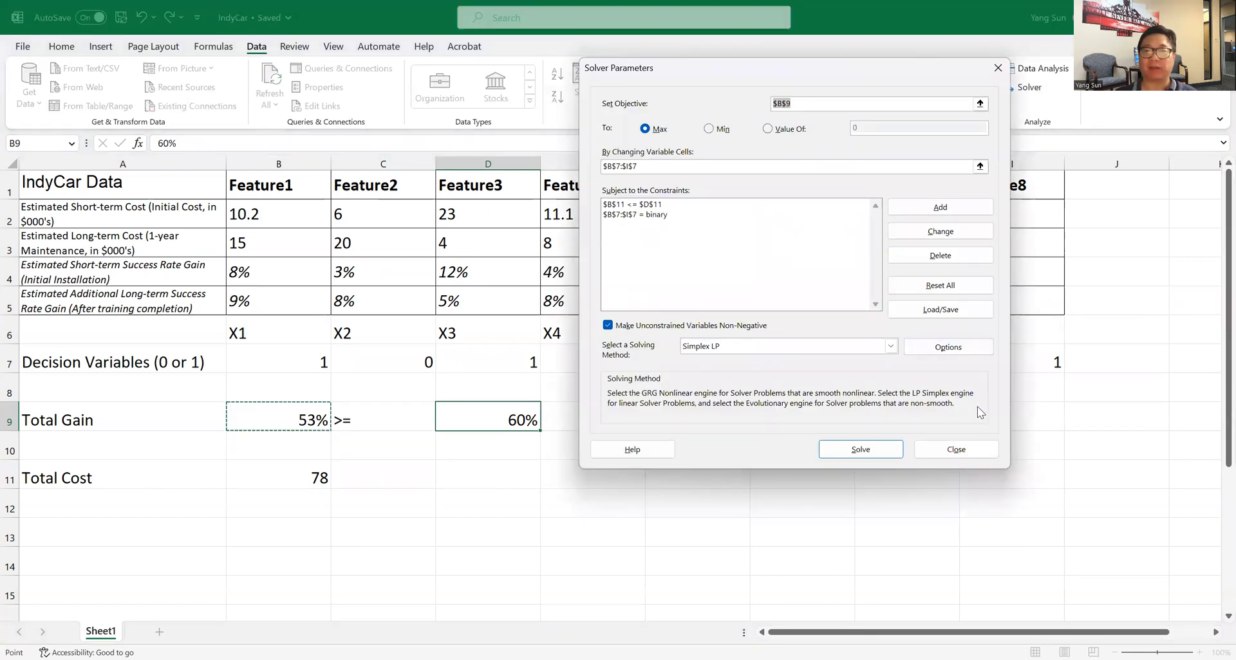
{"action": "left_click", "coordinate": [943, 286]}
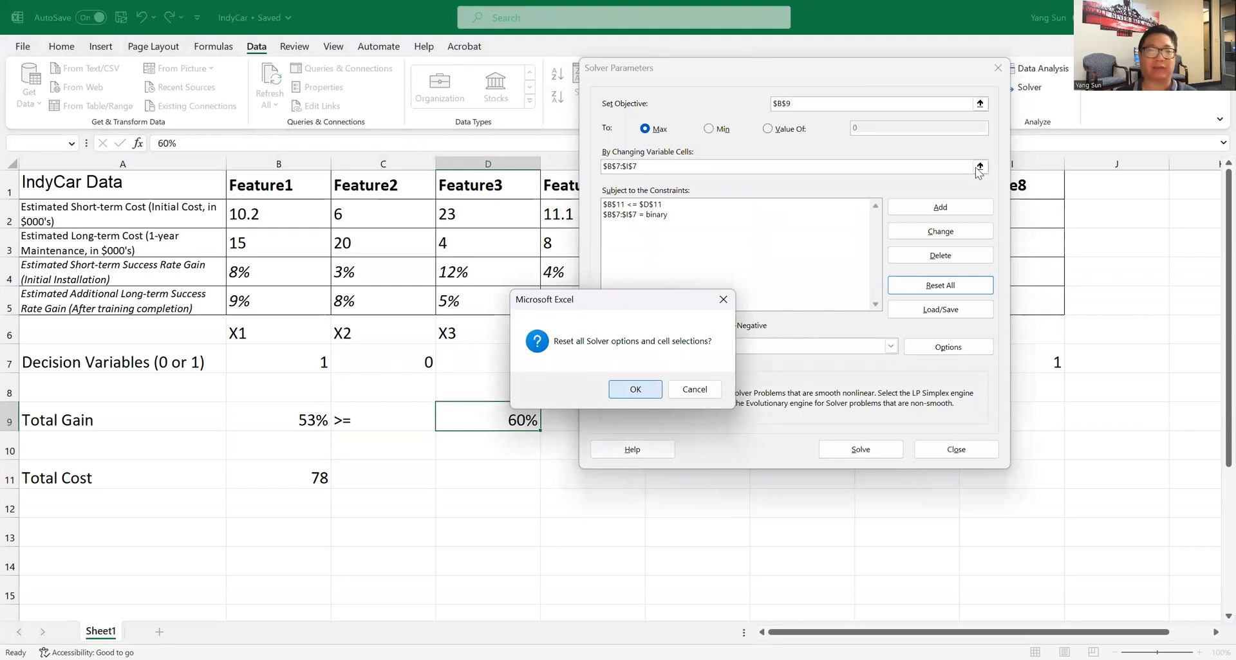
{"action": "key", "text": "Return"}
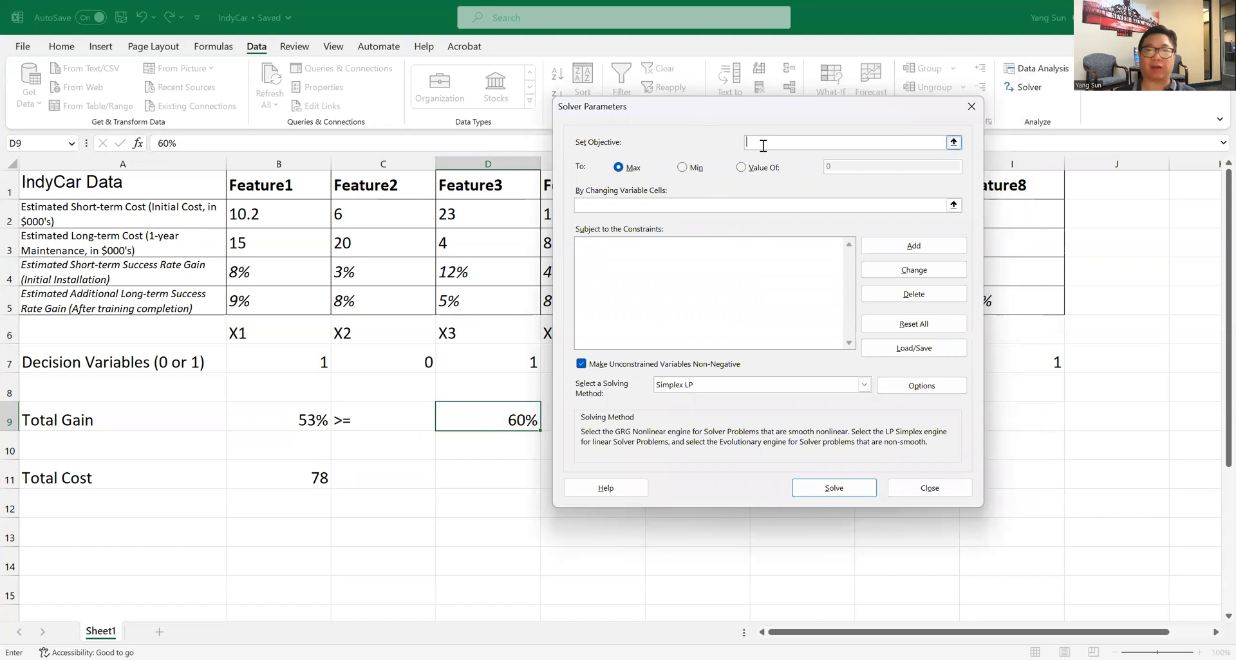
{"action": "left_click", "coordinate": [321, 470]}
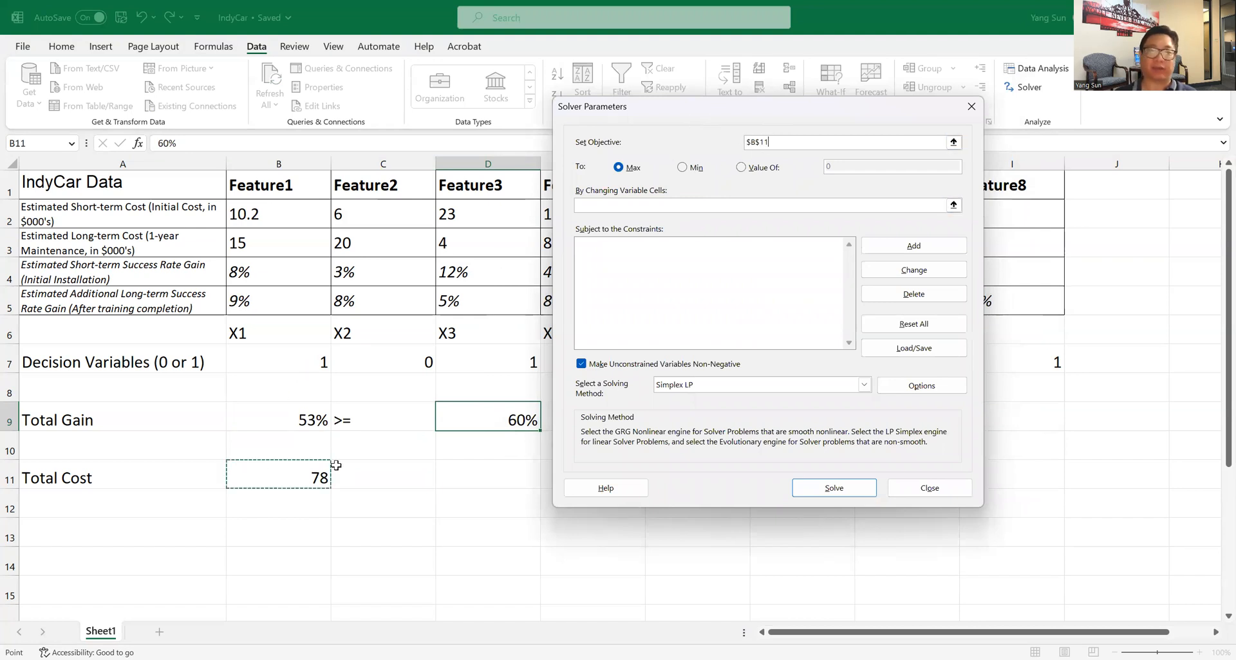
{"action": "left_click", "coordinate": [683, 169]}
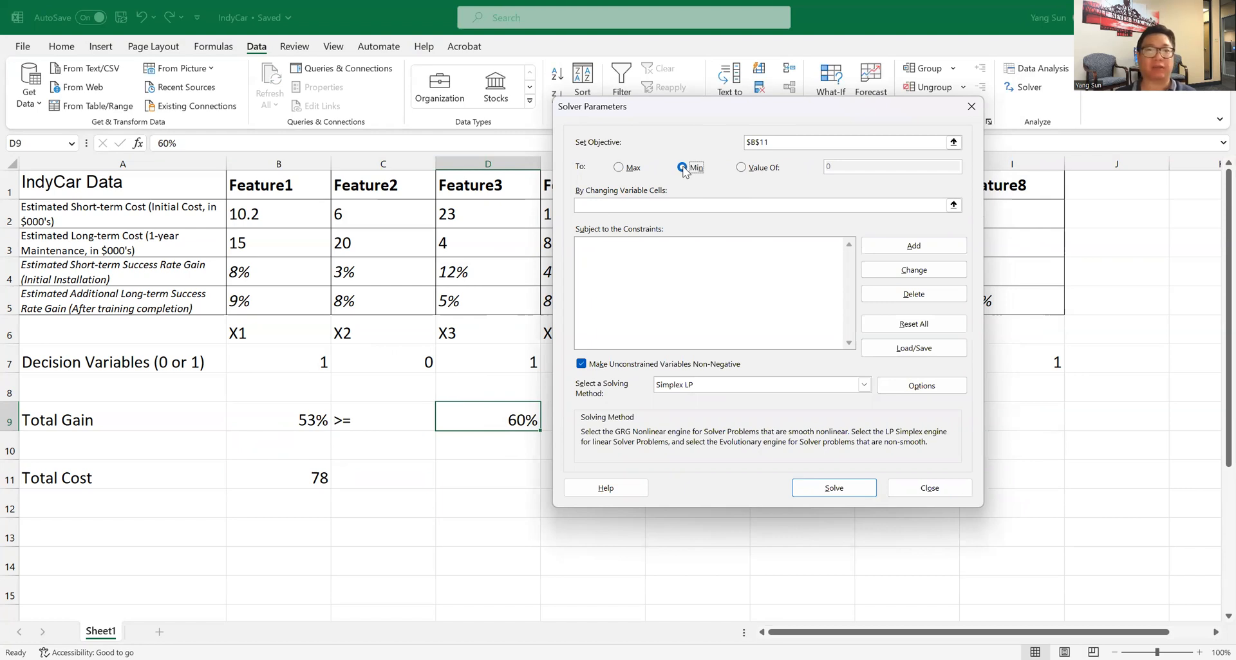
- Set the Solver's changing variable cells to the decision variables in B7:I7
{"action": "left_click", "coordinate": [733, 205]}
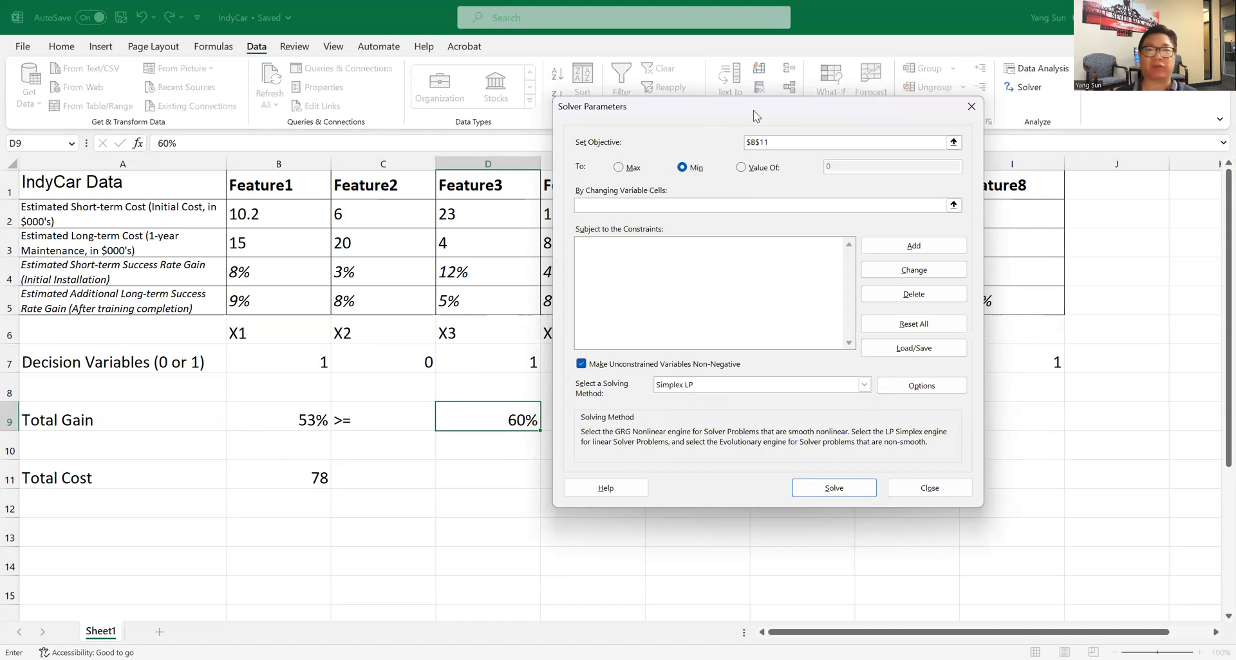
{"action": "left_click_drag", "start_coordinate": [753, 111], "coordinate": [649, 406]}
{"action": "left_click_drag", "start_coordinate": [279, 361], "coordinate": [1004, 360]}
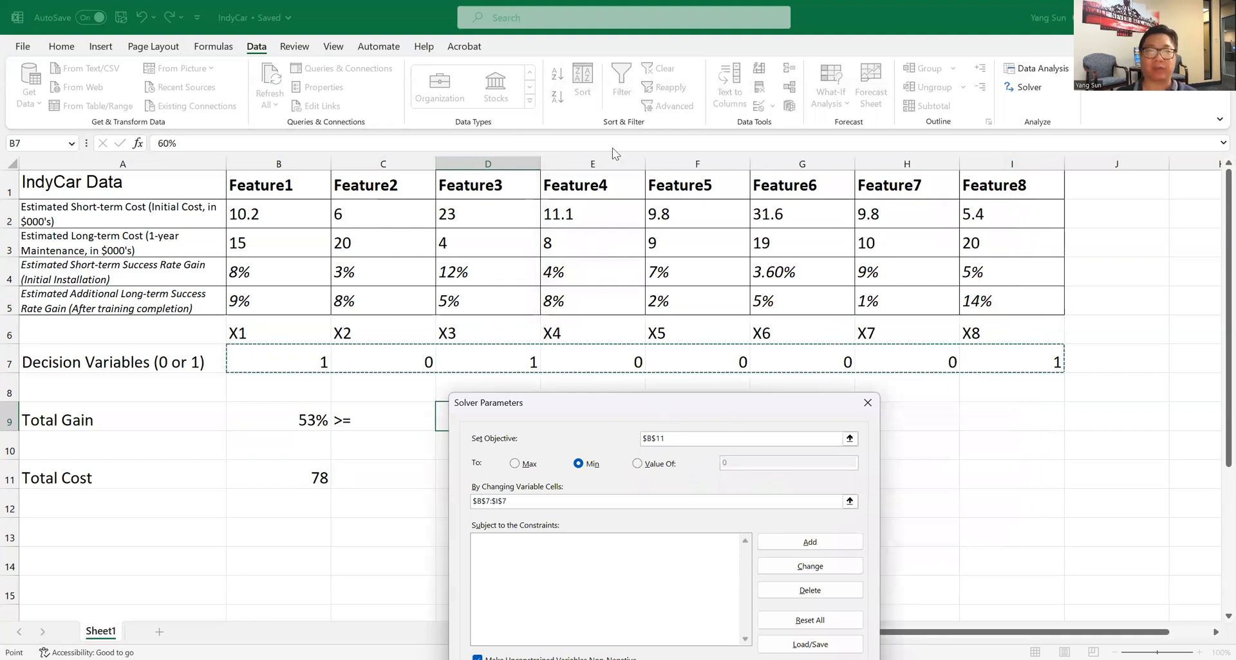
{"action": "left_click_drag", "start_coordinate": [658, 409], "coordinate": [613, 149]}
- Add a Solver constraint making the decision variables in B7:I7 binary
{"action": "left_click", "coordinate": [764, 279]}
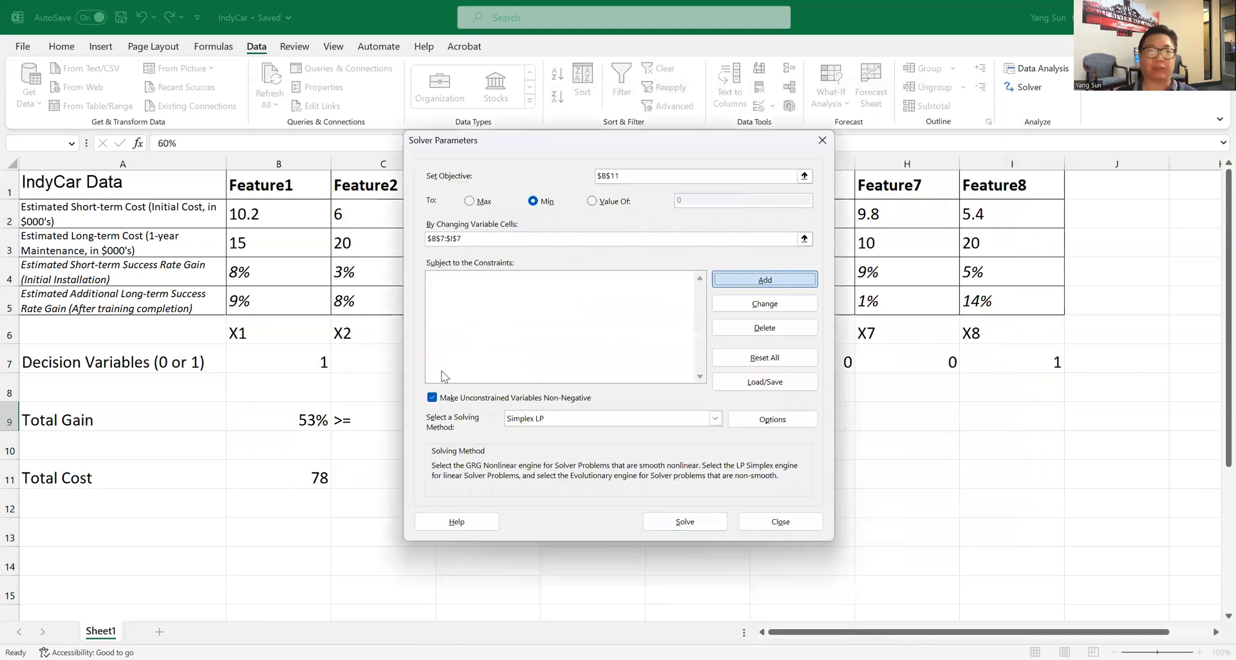
{"action": "left_click", "coordinate": [256, 359]}
{"action": "left_click_drag", "start_coordinate": [898, 362], "coordinate": [1010, 362]}
{"action": "left_click", "coordinate": [619, 343]}
{"action": "left_click", "coordinate": [589, 394]}
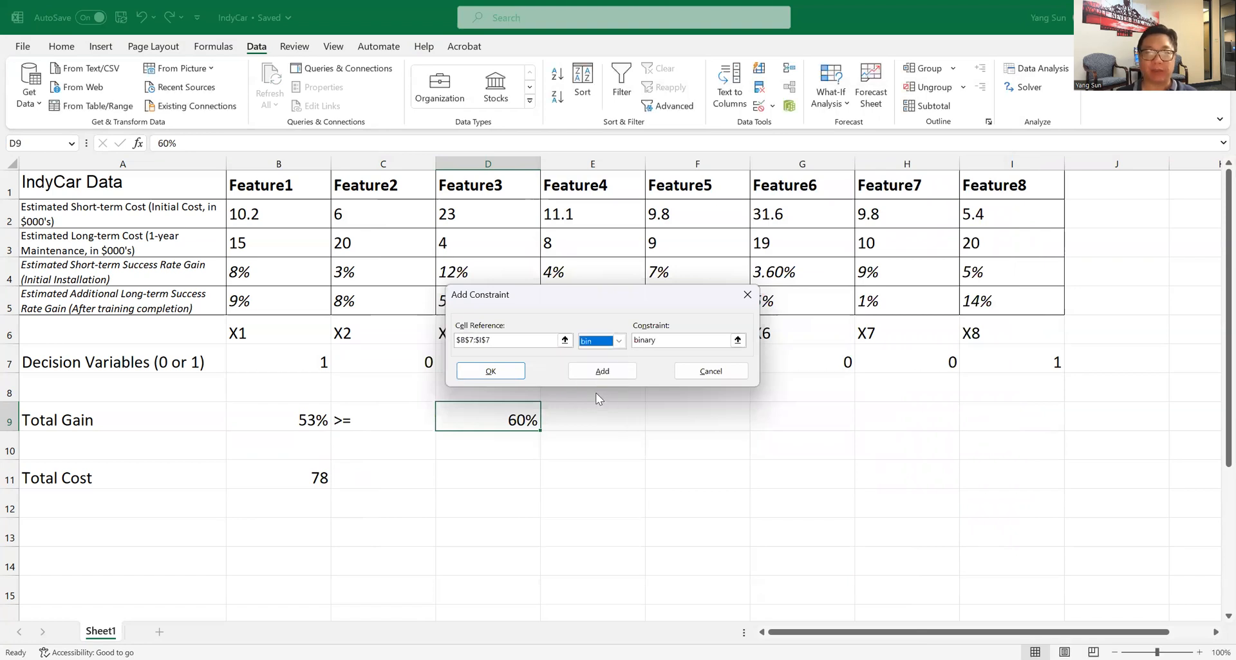
{"action": "left_click", "coordinate": [491, 373]}
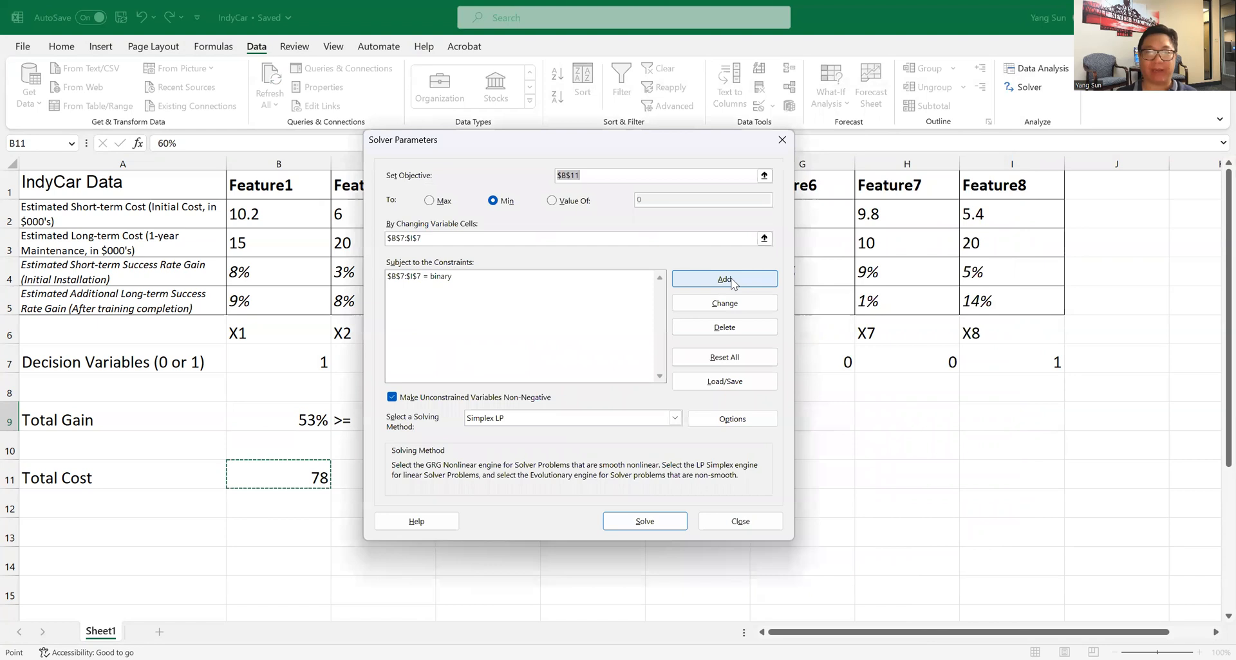
- Add the constraint that Total Gain in B9 is >= D9, then solve the model and keep the Solver solution
{"action": "left_click", "coordinate": [730, 278]}
{"action": "left_click", "coordinate": [315, 417]}
{"action": "left_click", "coordinate": [579, 342]}
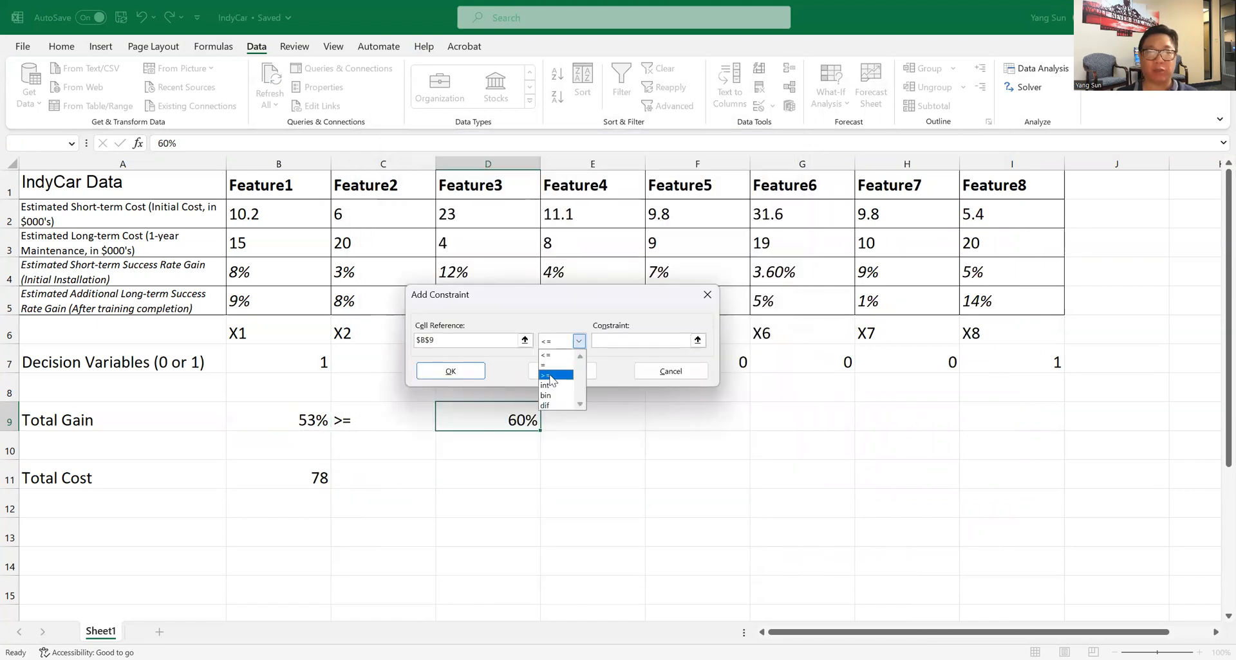
{"action": "left_click", "coordinate": [550, 379]}
{"action": "left_click", "coordinate": [513, 422]}
{"action": "left_click", "coordinate": [462, 378]}
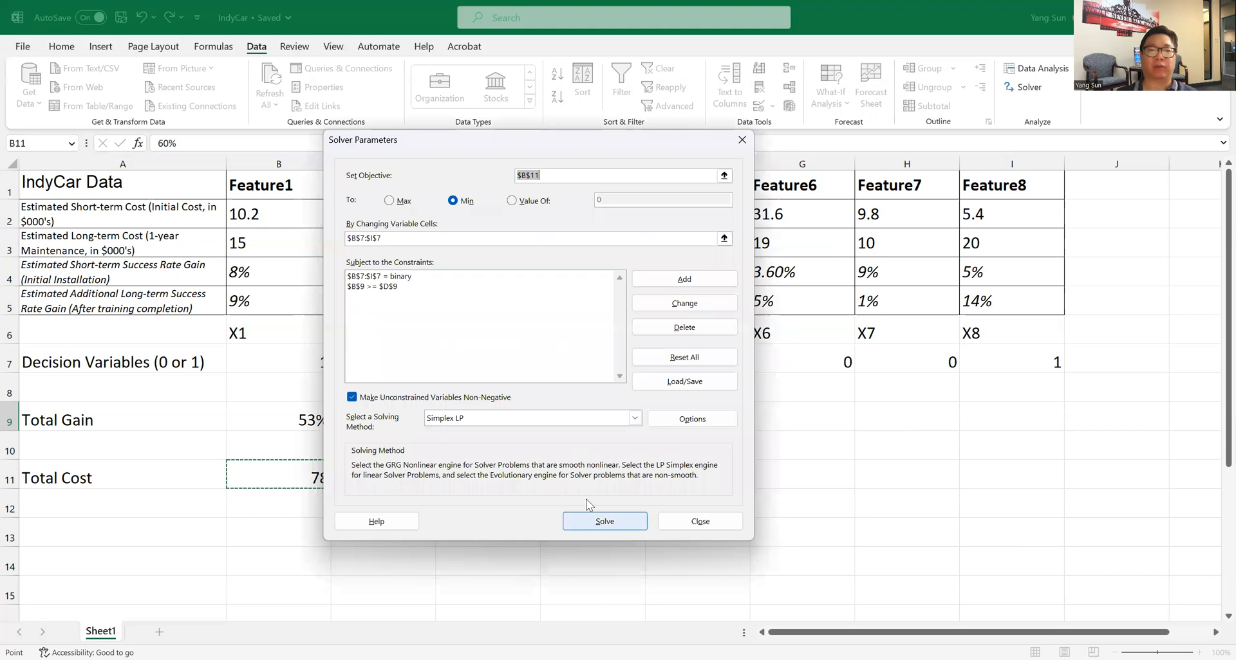
{"action": "key", "text": "Return"}
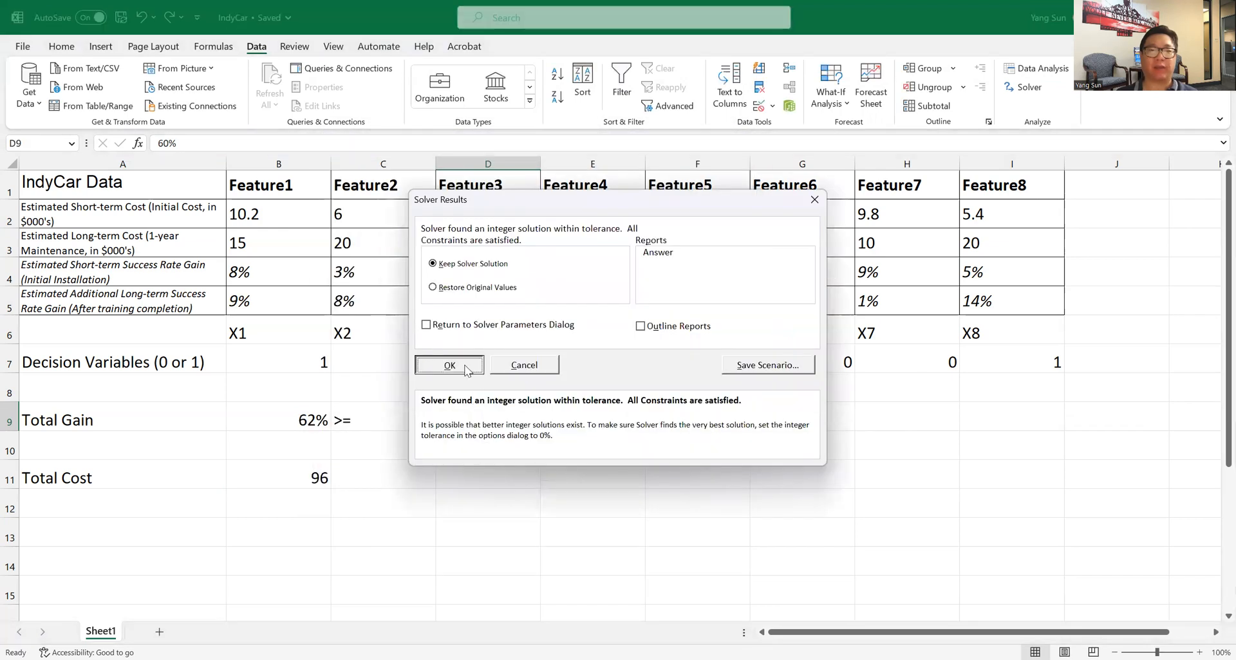
{"action": "left_click", "coordinate": [466, 368]}
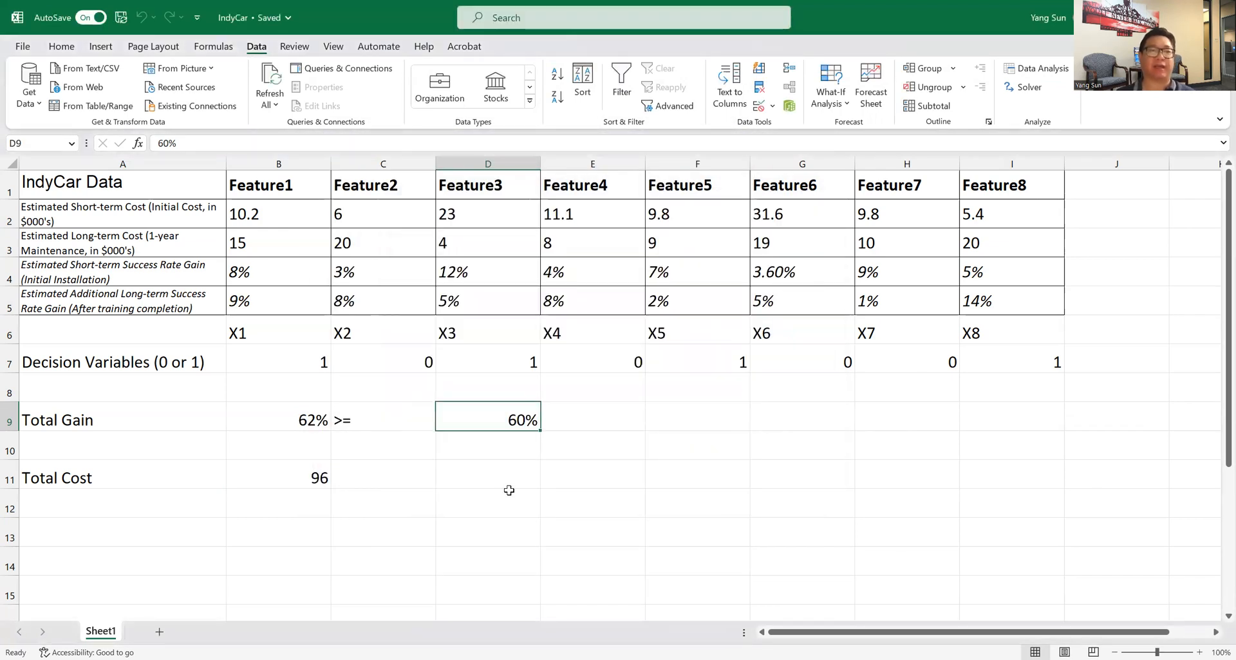
- Examine the solved Total Gain in B9 against its requirement in D9, and the Total Cost in B11
{"action": "left_click", "coordinate": [297, 421]}
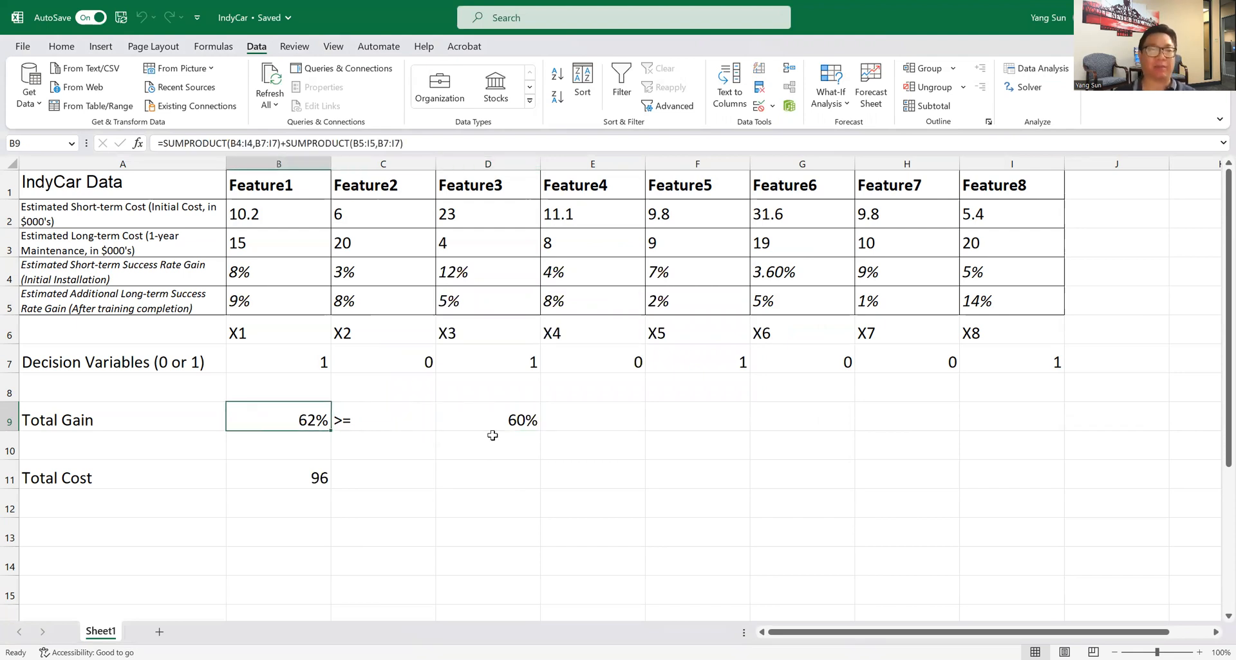
{"action": "key", "text": "Down"}
{"action": "key", "text": "Down"}
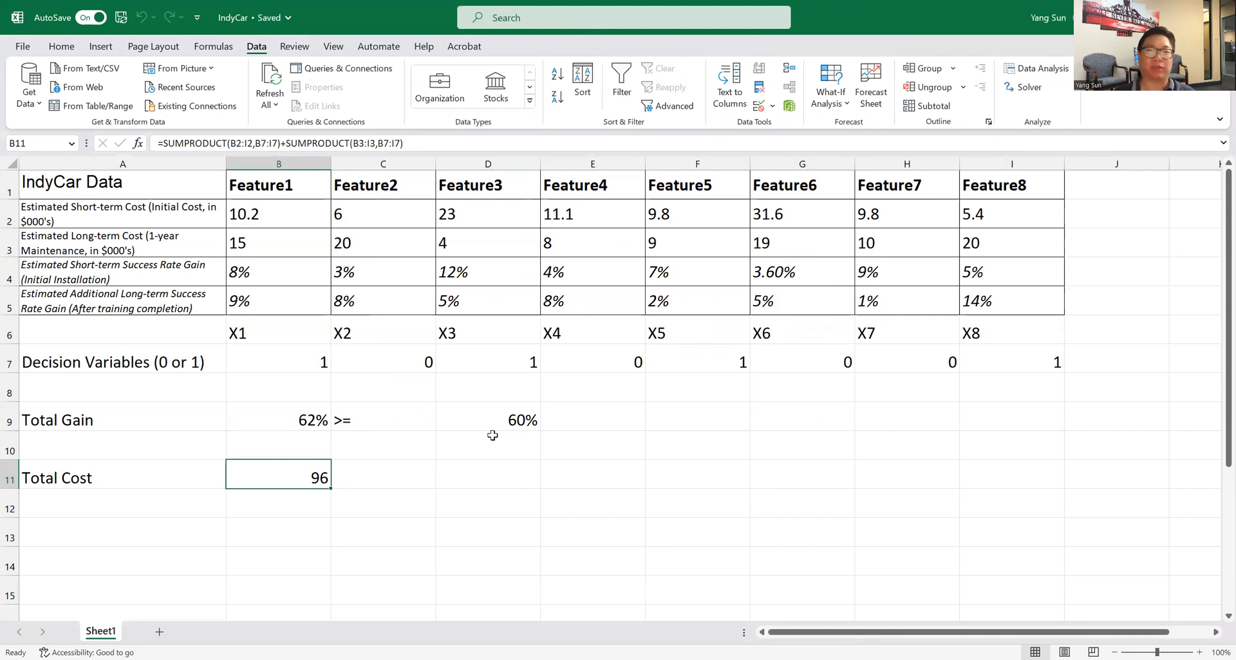
{"action": "key", "text": "Up"}
{"action": "key", "text": "Up"}
{"action": "key", "text": "Down"}
{"action": "key", "text": "Down"}
{"action": "key", "text": "Down"}
{"action": "key", "text": "Up"}
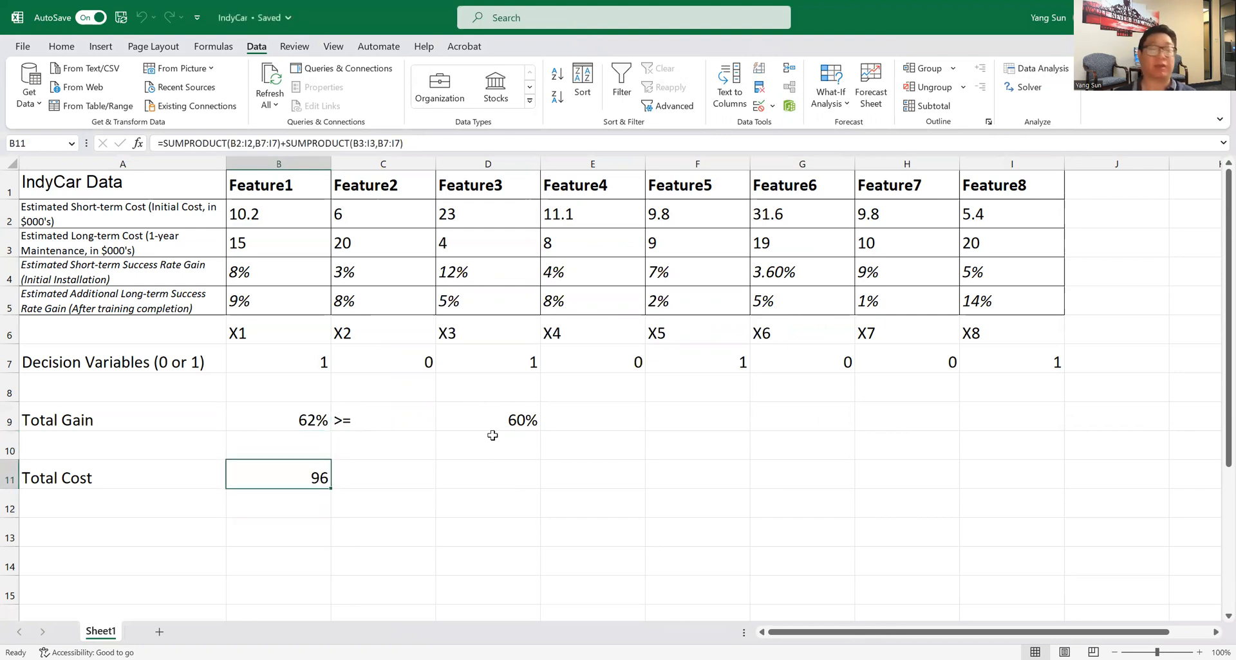
{"action": "key", "text": "Up"}
{"action": "key", "text": "Up"}
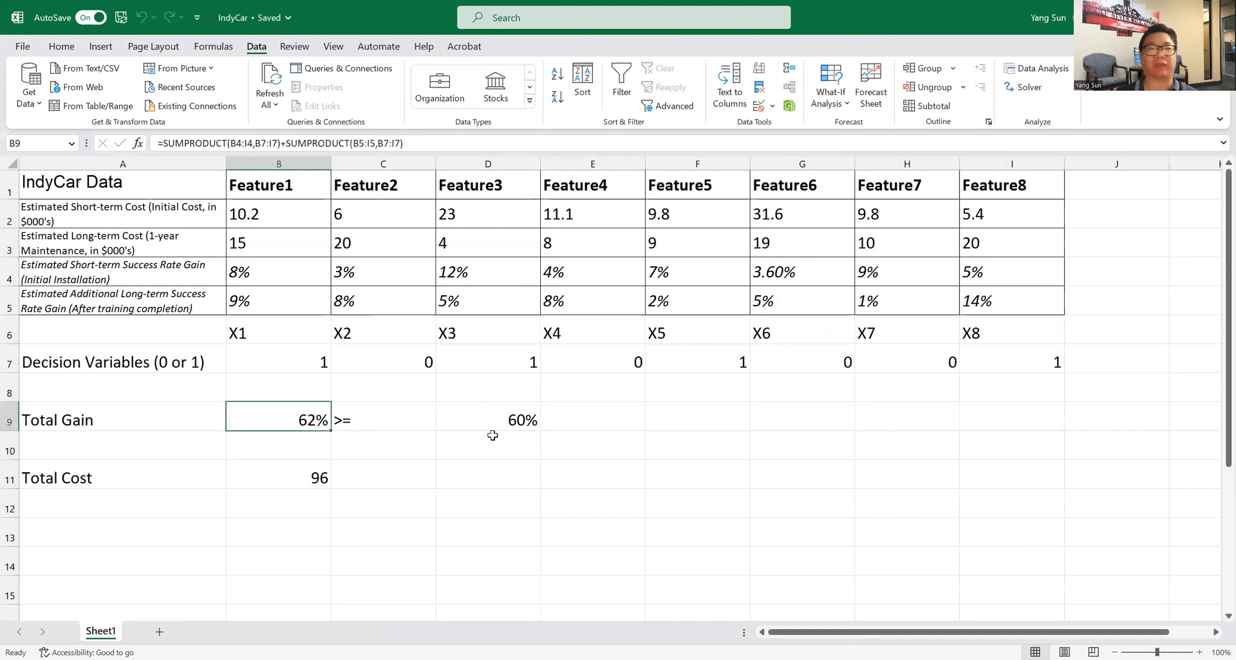
{"action": "key", "text": "Right"}
{"action": "key", "text": "Right"}
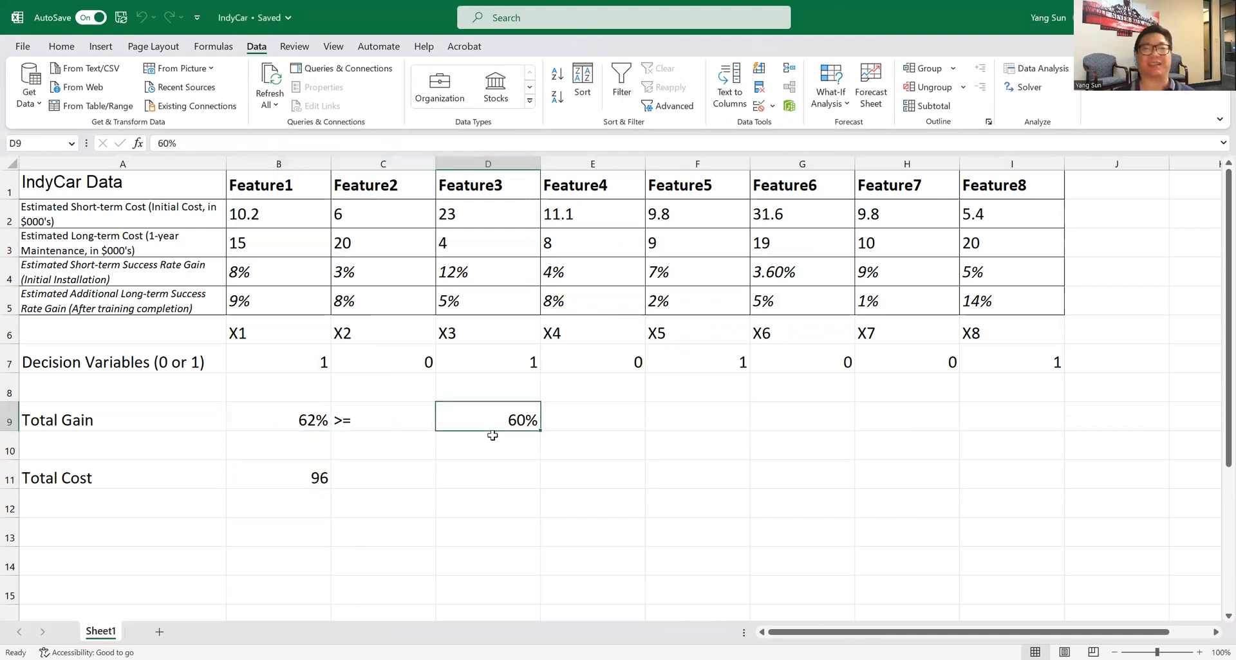
{"action": "key", "text": "Down"}
{"action": "key", "text": "Left"}
{"action": "key", "text": "Left"}
{"action": "key", "text": "Up"}
{"action": "key", "text": "Up"}
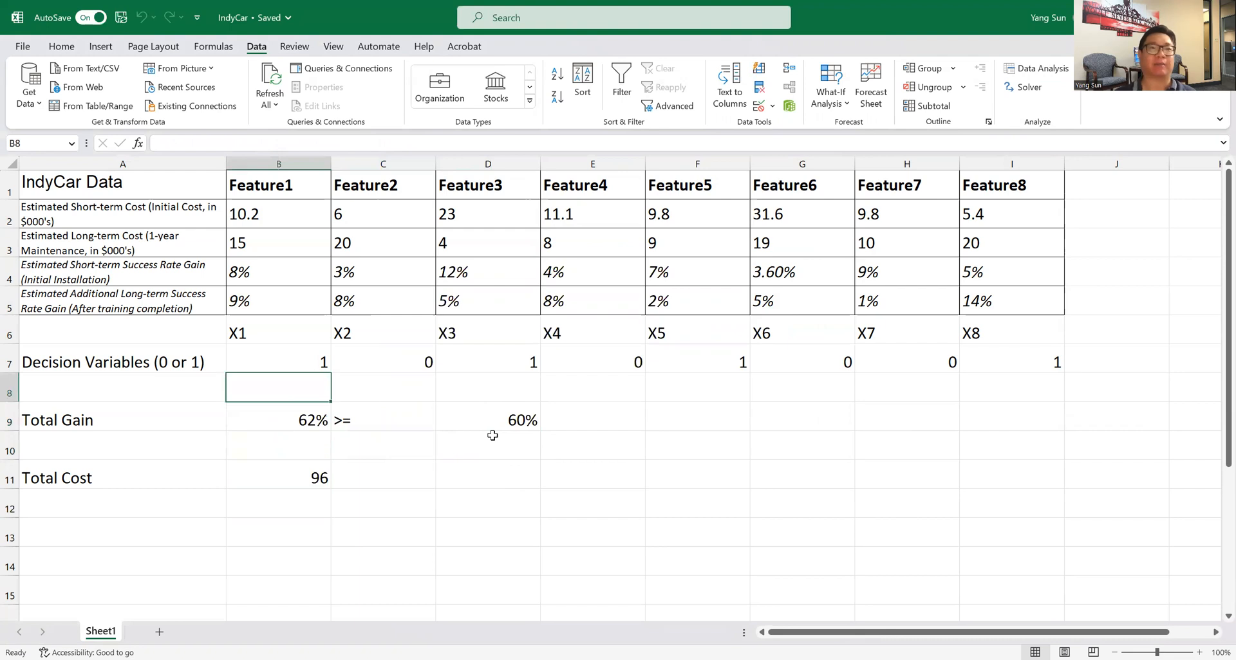